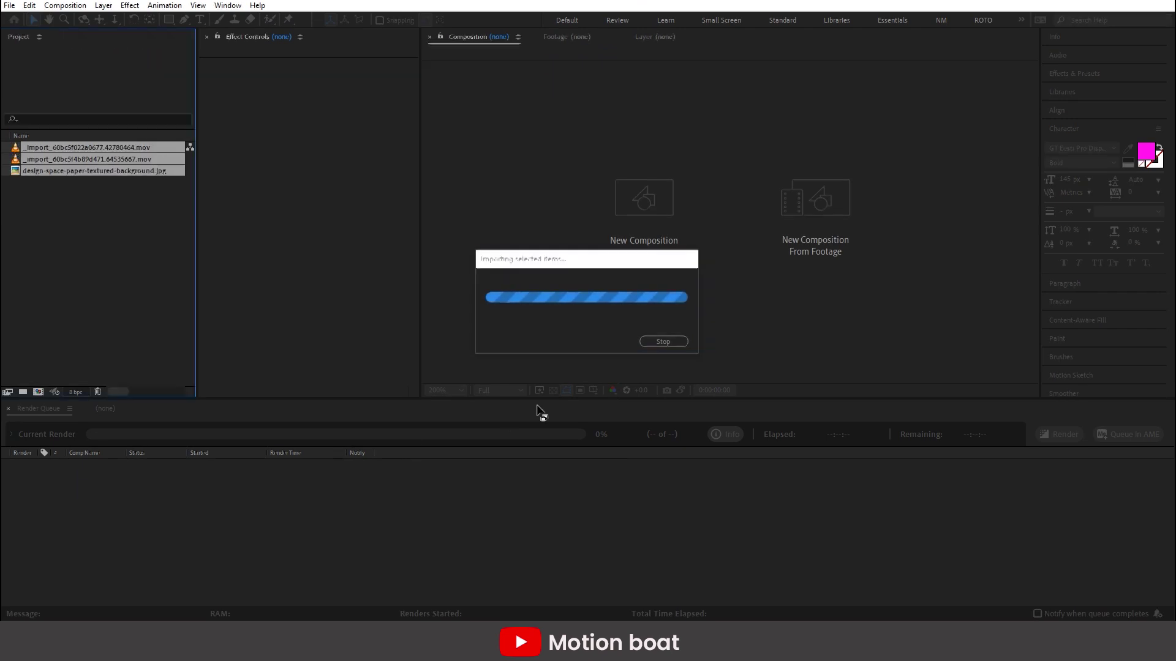
Step: Open the footage _import_60bc5f4b89d471.64535667.mov and scrub through it to preview the clip
{"action": "left_click", "coordinate": [78, 273]}
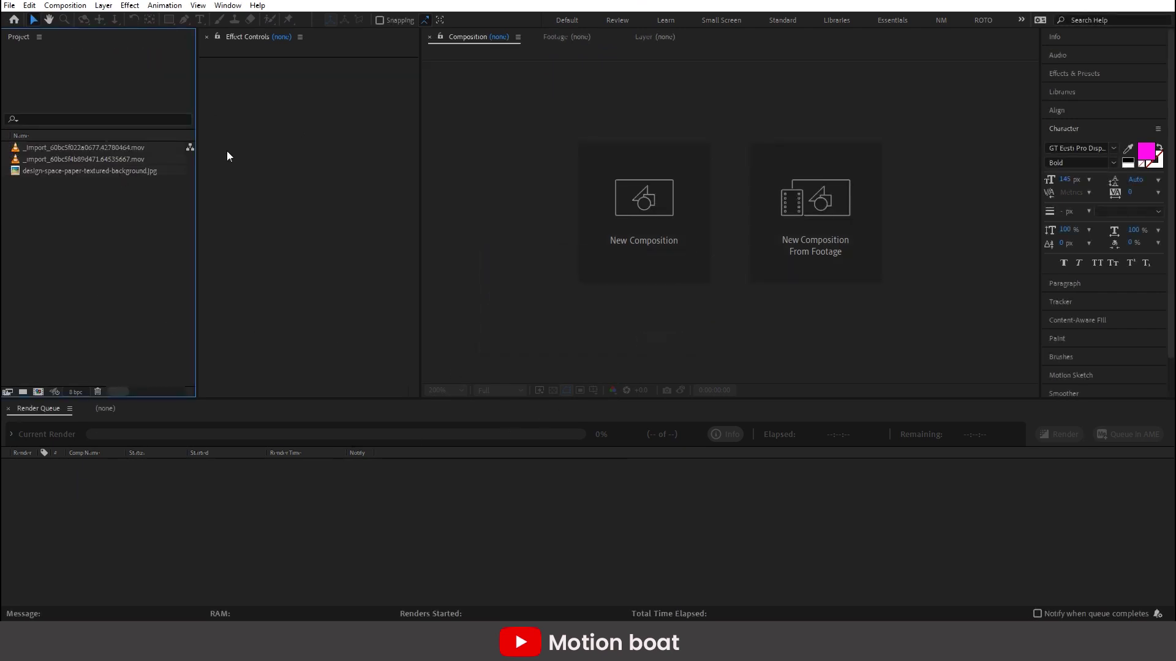
{"action": "double_click", "coordinate": [86, 159]}
{"action": "left_click_drag", "start_coordinate": [634, 366], "coordinate": [916, 375]}
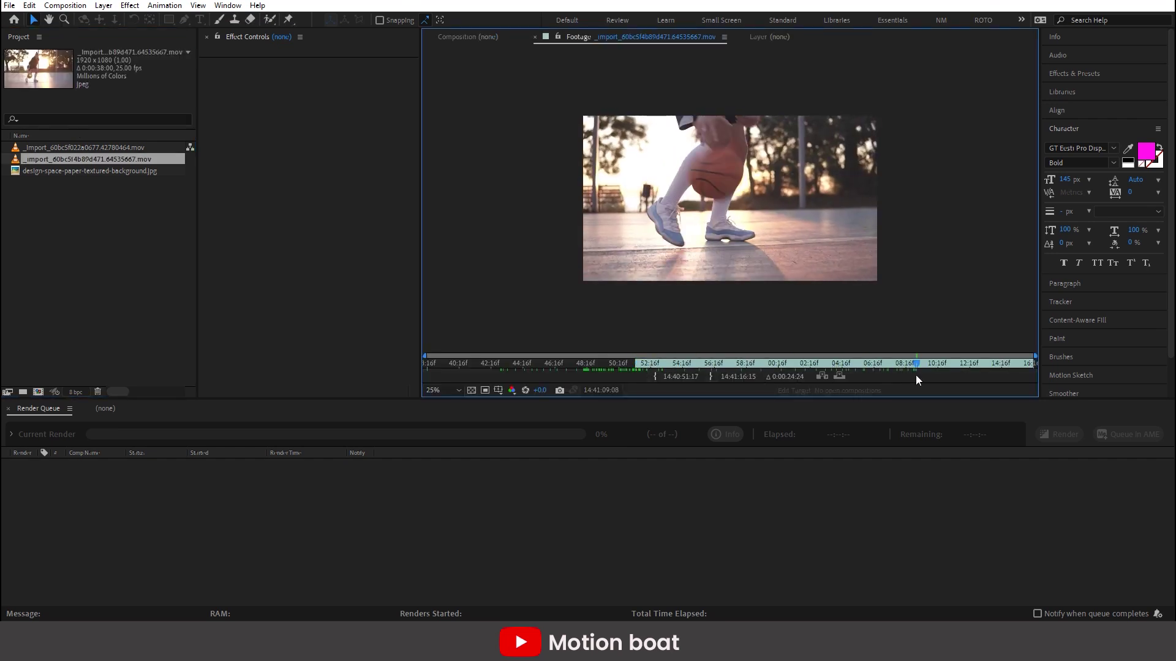
{"action": "left_click", "coordinate": [712, 376]}
Step: Create a composition named "Video 1" at 1920x1080, 25 fps, 6 seconds long
{"action": "left_click", "coordinate": [74, 220]}
{"action": "left_click", "coordinate": [94, 158]}
{"action": "right_click", "coordinate": [71, 265]}
{"action": "left_click", "coordinate": [104, 269]}
{"action": "type", "text": "Video 1"}
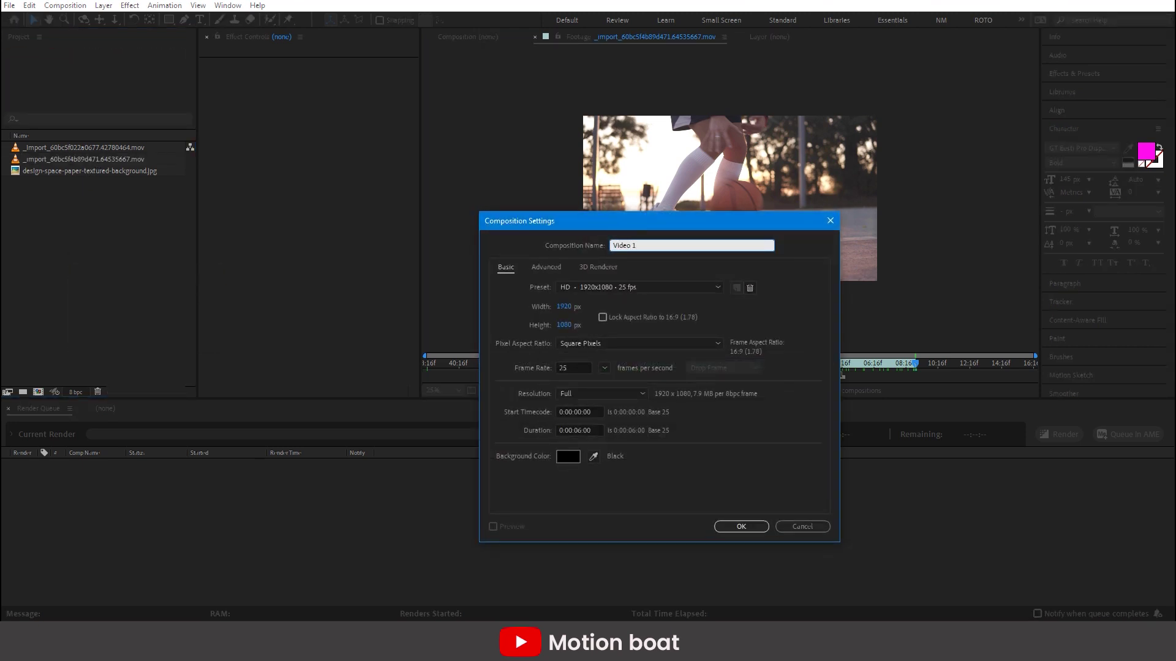
{"action": "key", "text": "Return"}
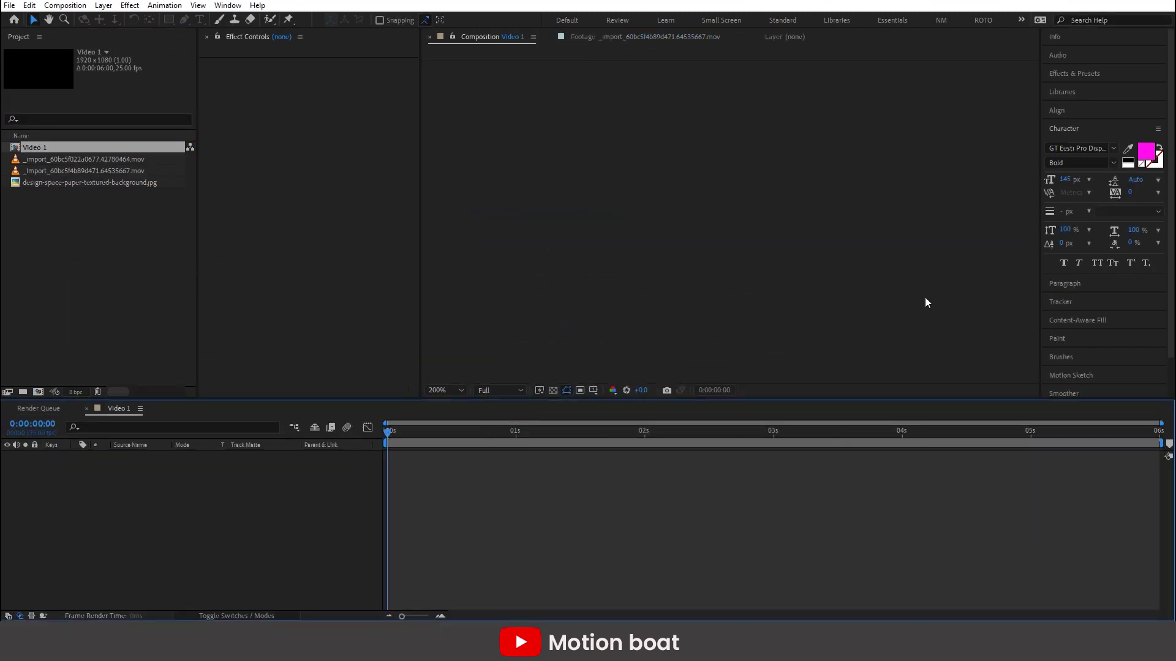
Step: Create a second composition named "Viedo 2" with the same 1920x1080, 25 fps, 6-second settings
{"action": "right_click", "coordinate": [145, 261]}
{"action": "left_click", "coordinate": [168, 268]}
{"action": "type", "text": "Viedo 2"}
{"action": "key", "text": "Return"}
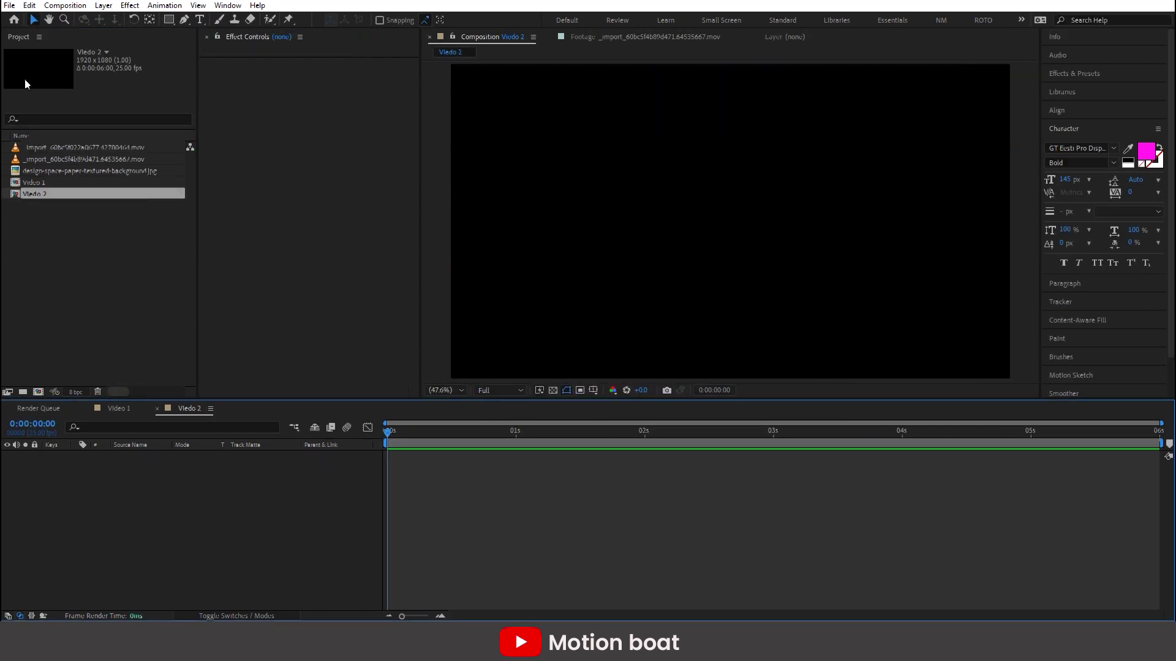
Step: Place the clip _import_60bc5f4b89d471.64535667.mov in the Viedo 2 timeline
{"action": "left_click", "coordinate": [59, 158]}
{"action": "left_click_drag", "start_coordinate": [60, 164], "coordinate": [195, 540]}
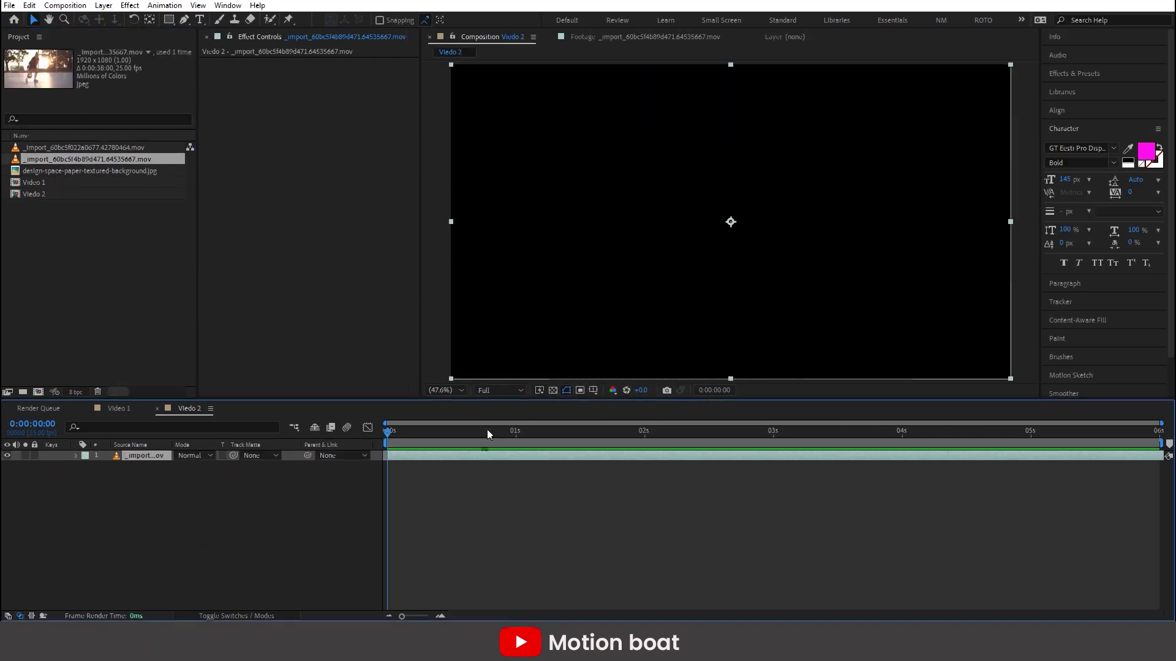
{"action": "left_click_drag", "start_coordinate": [390, 434], "coordinate": [158, 315]}
Step: Create a 1920x1080, 25 fps, 6-second composition named "Paper tear comp"
{"action": "right_click", "coordinate": [78, 257]}
{"action": "left_click", "coordinate": [132, 261]}
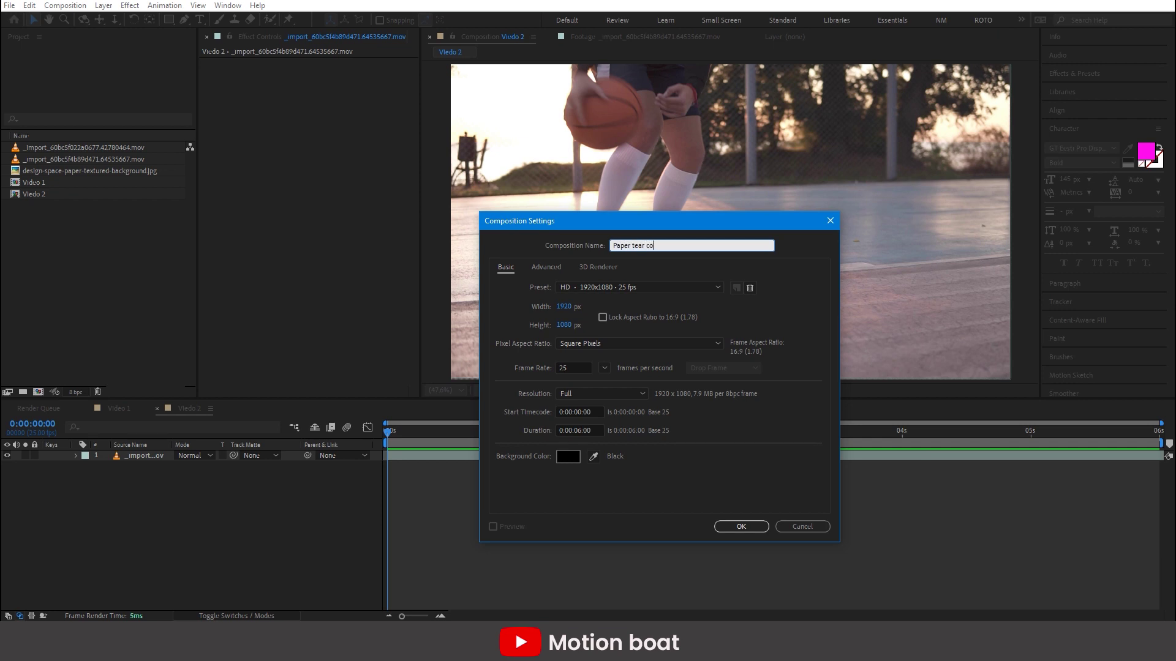
{"action": "key", "text": "Return"}
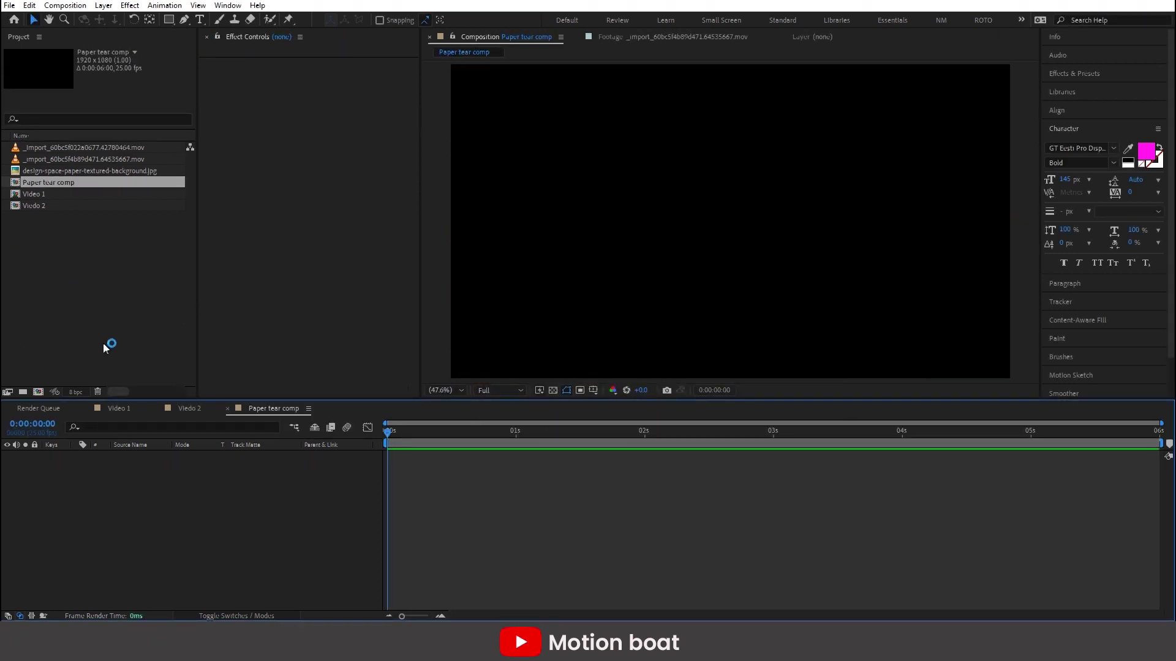
Step: Add the Viedo 2 and Video 1 compositions to Paper tear comp, with Video 1 beneath Viedo 2
{"action": "left_click", "coordinate": [35, 205]}
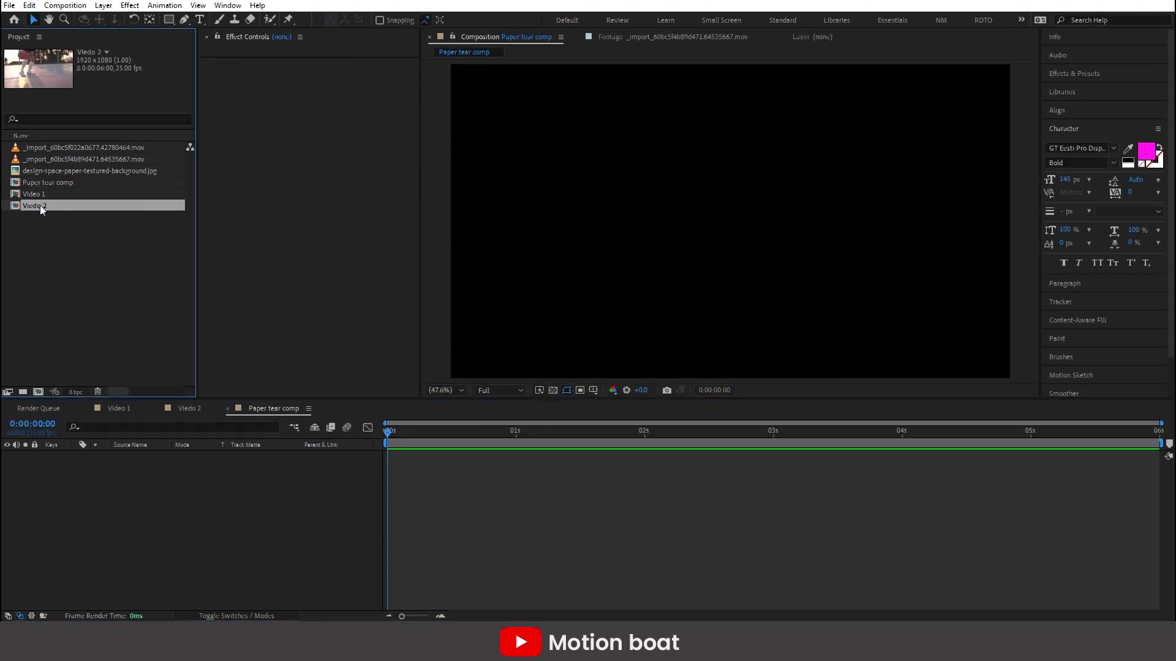
{"action": "left_click_drag", "start_coordinate": [41, 205], "coordinate": [173, 545]}
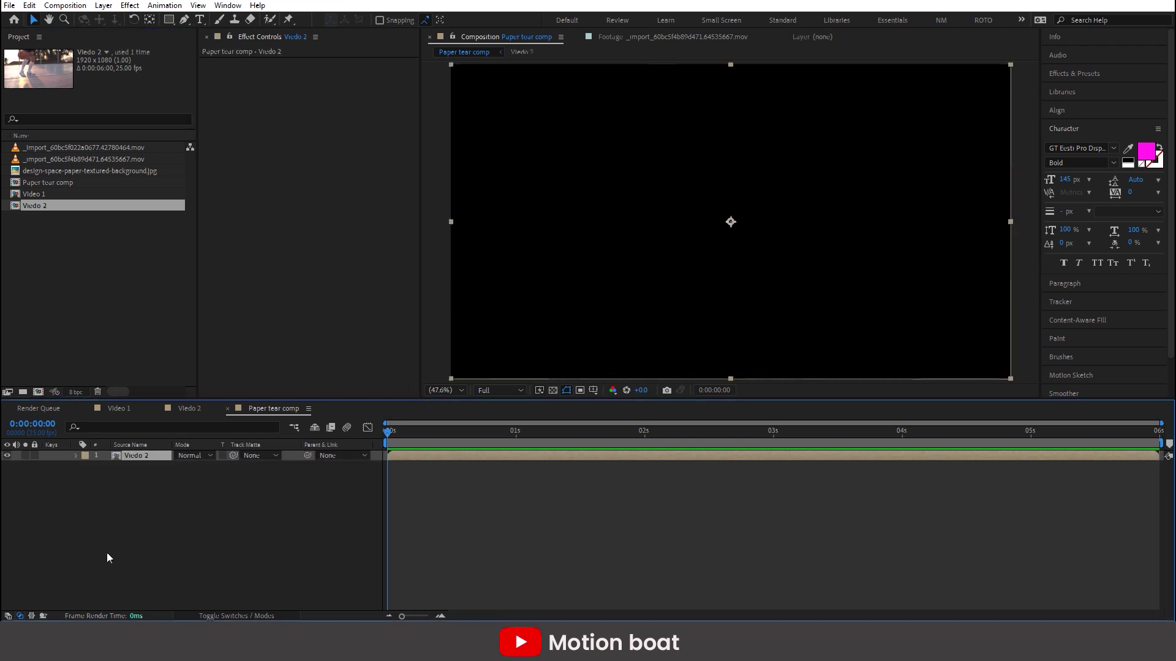
{"action": "left_click_drag", "start_coordinate": [37, 194], "coordinate": [175, 475]}
{"action": "left_click", "coordinate": [109, 494]}
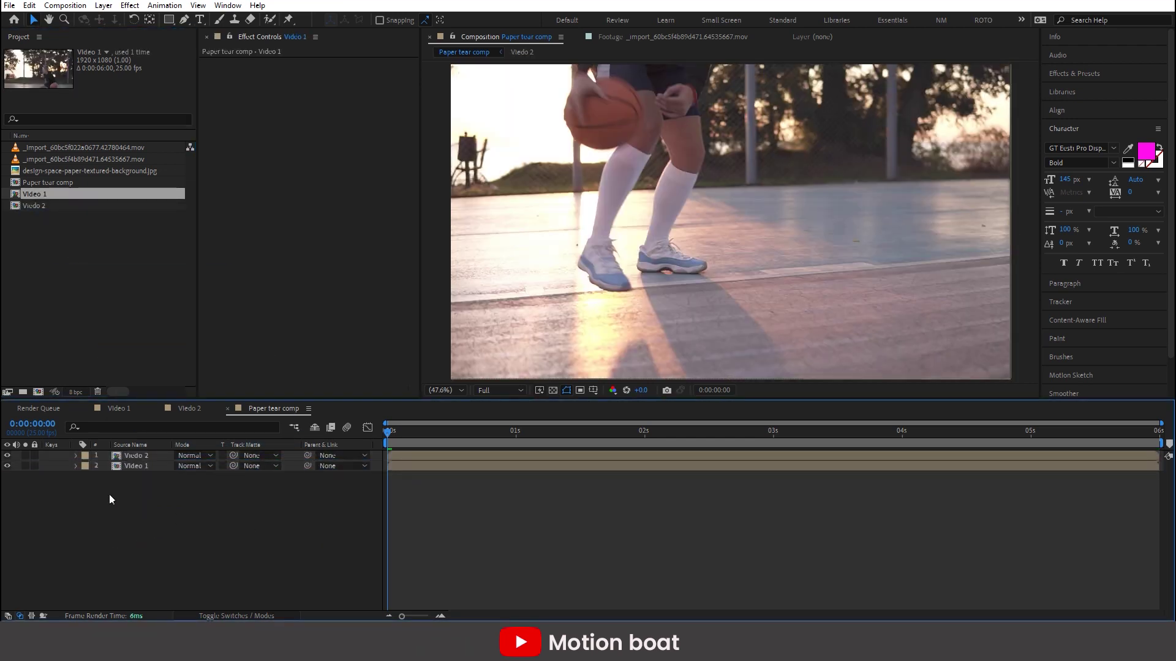
Step: Draw a closed jagged Pen mask on the clip in Viedo 2, keeping a torn horizontal strip across the player's legs
{"action": "left_click", "coordinate": [199, 407]}
{"action": "key", "text": "g"}
{"action": "left_click", "coordinate": [448, 160]}
{"action": "left_click", "coordinate": [466, 161]}
{"action": "left_click", "coordinate": [477, 156]}
{"action": "left_click", "coordinate": [486, 163]}
{"action": "left_click", "coordinate": [495, 156]}
{"action": "left_click", "coordinate": [505, 162]}
{"action": "left_click", "coordinate": [511, 154]}
{"action": "left_click", "coordinate": [519, 162]}
{"action": "left_click", "coordinate": [531, 154]}
{"action": "left_click", "coordinate": [538, 161]}
{"action": "left_click", "coordinate": [546, 154]}
{"action": "left_click", "coordinate": [557, 164]}
{"action": "left_click", "coordinate": [567, 158]}
{"action": "left_click", "coordinate": [576, 162]}
{"action": "left_click", "coordinate": [588, 162]}
{"action": "left_click", "coordinate": [599, 156]}
{"action": "left_click", "coordinate": [609, 163]}
{"action": "left_click", "coordinate": [617, 148]}
{"action": "left_click", "coordinate": [626, 158]}
{"action": "left_click", "coordinate": [642, 142]}
{"action": "left_click", "coordinate": [658, 159]}
{"action": "left_click", "coordinate": [681, 159]}
{"action": "left_click", "coordinate": [691, 168]}
{"action": "left_click", "coordinate": [714, 171]}
{"action": "left_click", "coordinate": [744, 180]}
{"action": "left_click", "coordinate": [775, 191]}
{"action": "left_click", "coordinate": [790, 132]}
{"action": "left_click", "coordinate": [798, 152]}
{"action": "left_click", "coordinate": [830, 144]}
{"action": "left_click", "coordinate": [874, 145]}
{"action": "left_click", "coordinate": [923, 149]}
{"action": "left_click", "coordinate": [1001, 122]}
{"action": "left_click_drag", "start_coordinate": [1004, 147], "coordinate": [871, 142]}
{"action": "left_click", "coordinate": [918, 129]}
{"action": "left_click", "coordinate": [910, 285]}
{"action": "left_click", "coordinate": [847, 269]}
{"action": "left_click", "coordinate": [799, 285]}
{"action": "left_click_drag", "start_coordinate": [738, 285], "coordinate": [925, 291]}
{"action": "left_click", "coordinate": [880, 295]}
{"action": "left_click", "coordinate": [797, 295]}
{"action": "left_click", "coordinate": [726, 265]}
{"action": "left_click", "coordinate": [656, 299]}
{"action": "left_click", "coordinate": [608, 323]}
{"action": "left_click", "coordinate": [563, 286]}
{"action": "left_click", "coordinate": [497, 304]}
{"action": "left_click", "coordinate": [501, 161]}
{"action": "scroll", "coordinate": [764, 225], "scroll_direction": "up", "scroll_amount": 1}
{"action": "key", "text": "h"}
{"action": "left_click_drag", "start_coordinate": [810, 208], "coordinate": [772, 209]}
{"action": "key", "text": "v"}
{"action": "left_click", "coordinate": [507, 366]}
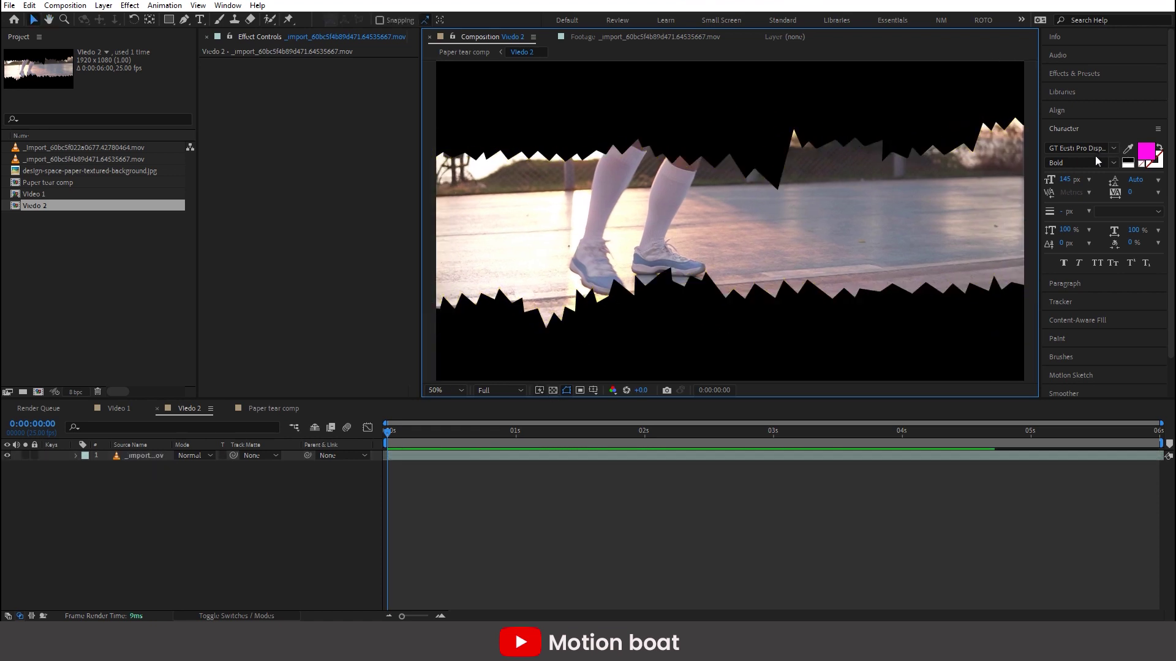
Step: Find the Roughen Edges effect, apply it to the masked clip and hide the mask outline
{"action": "left_click", "coordinate": [1072, 73]}
{"action": "left_click", "coordinate": [1066, 90]}
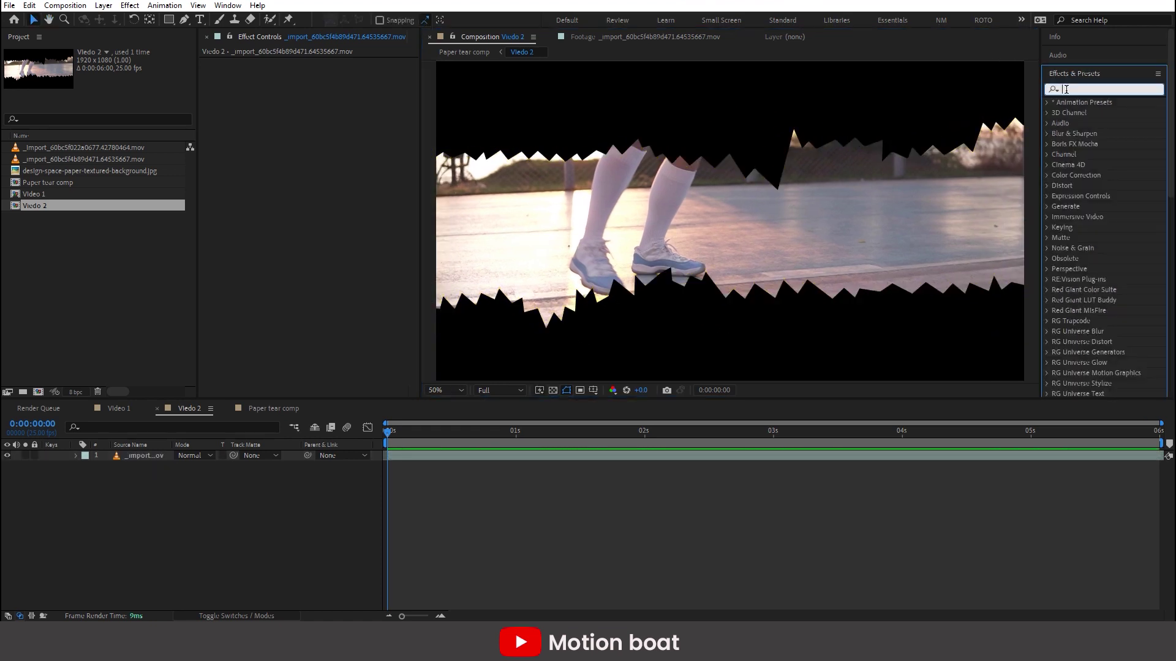
{"action": "type", "text": "r"}
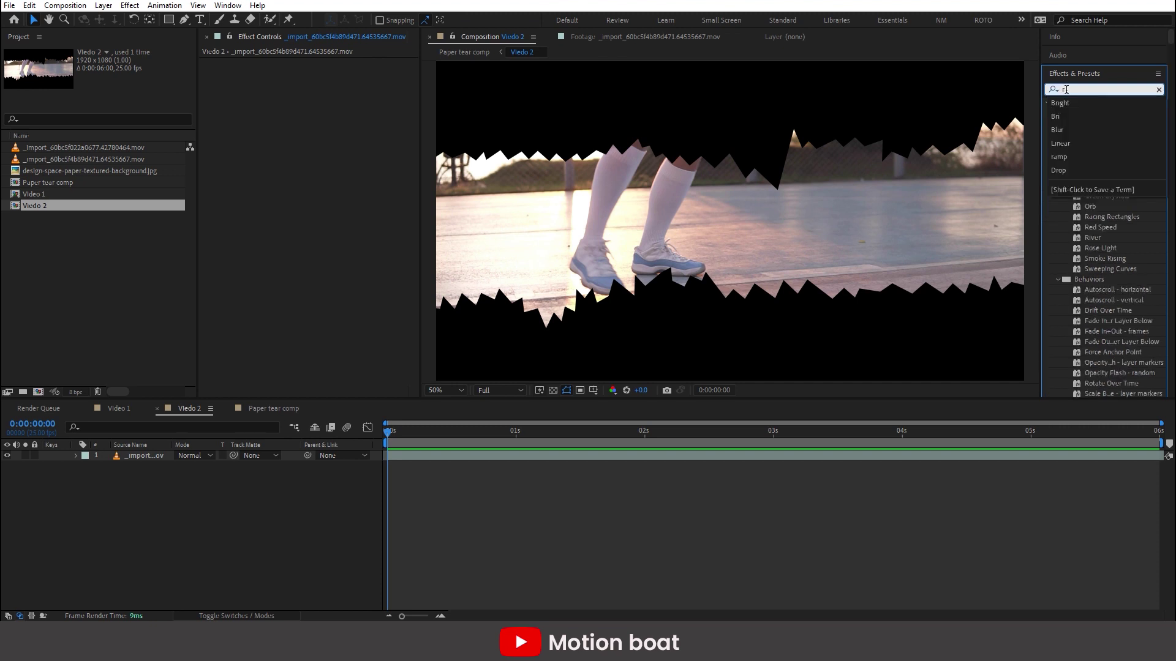
{"action": "type", "text": "ough"}
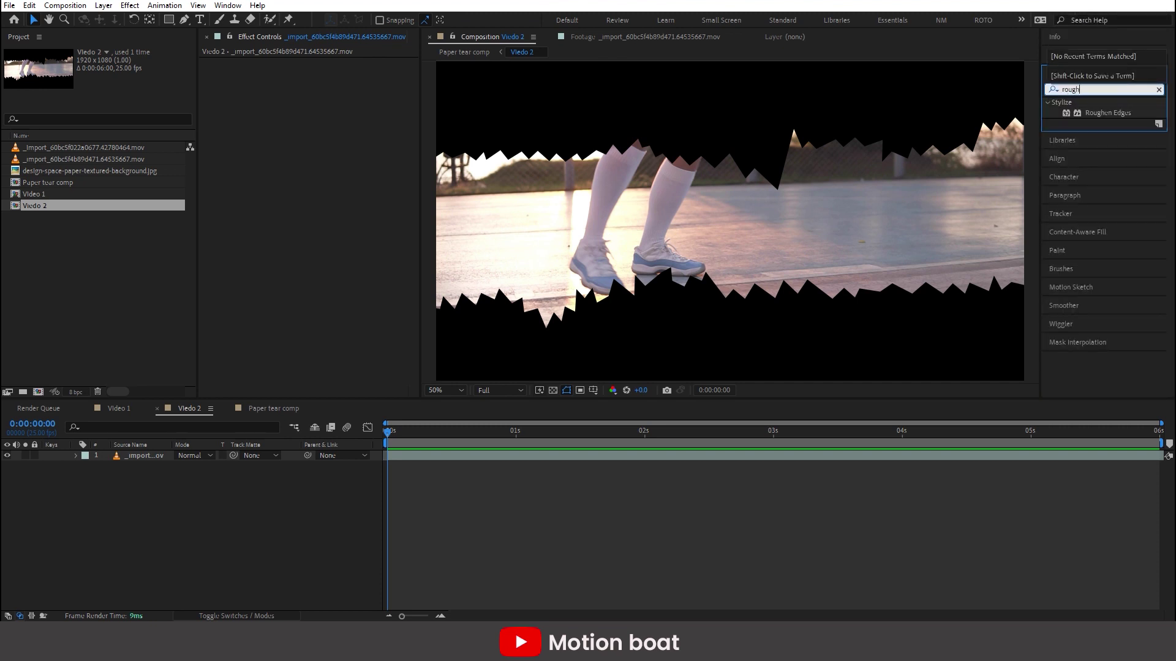
{"action": "left_click", "coordinate": [1087, 113]}
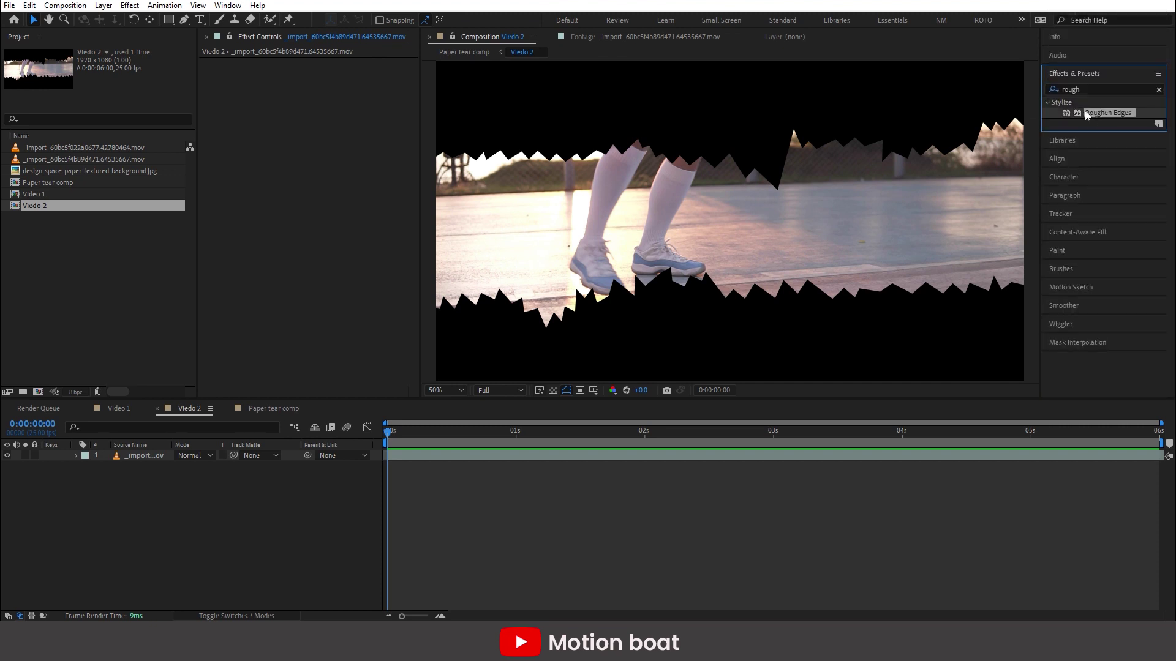
{"action": "left_click_drag", "start_coordinate": [1108, 113], "coordinate": [168, 454]}
{"action": "left_click", "coordinate": [567, 391]}
Step: Set the Roughen Edges Border to 50 and Edge Sharpness to 10
{"action": "left_click", "coordinate": [325, 94]}
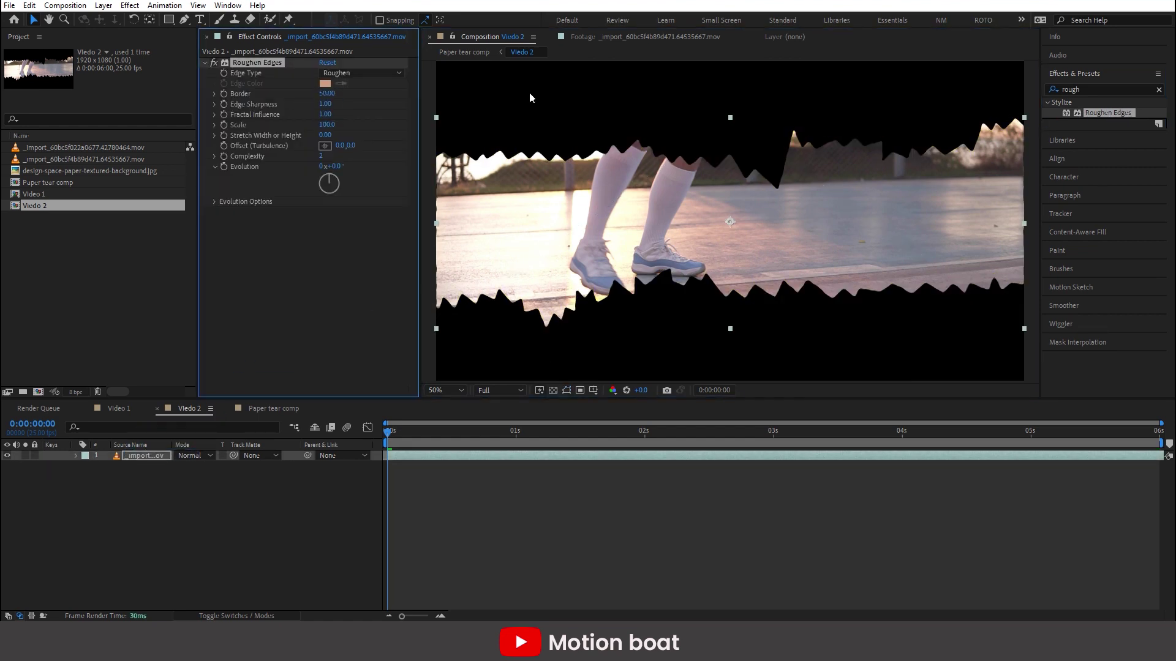
{"action": "type", "text": "50"}
{"action": "key", "text": "Return"}
{"action": "left_click", "coordinate": [325, 103]}
{"action": "type", "text": "10"}
{"action": "key", "text": "Return"}
Step: Set the Roughen Edges Complexity to 5 and Border to 20
{"action": "left_click", "coordinate": [321, 155]}
{"action": "type", "text": "5"}
{"action": "key", "text": "Return"}
{"action": "left_click_drag", "start_coordinate": [322, 156], "coordinate": [321, 156]}
{"action": "left_click", "coordinate": [326, 93]}
{"action": "type", "text": "20"}
{"action": "key", "text": "Return"}
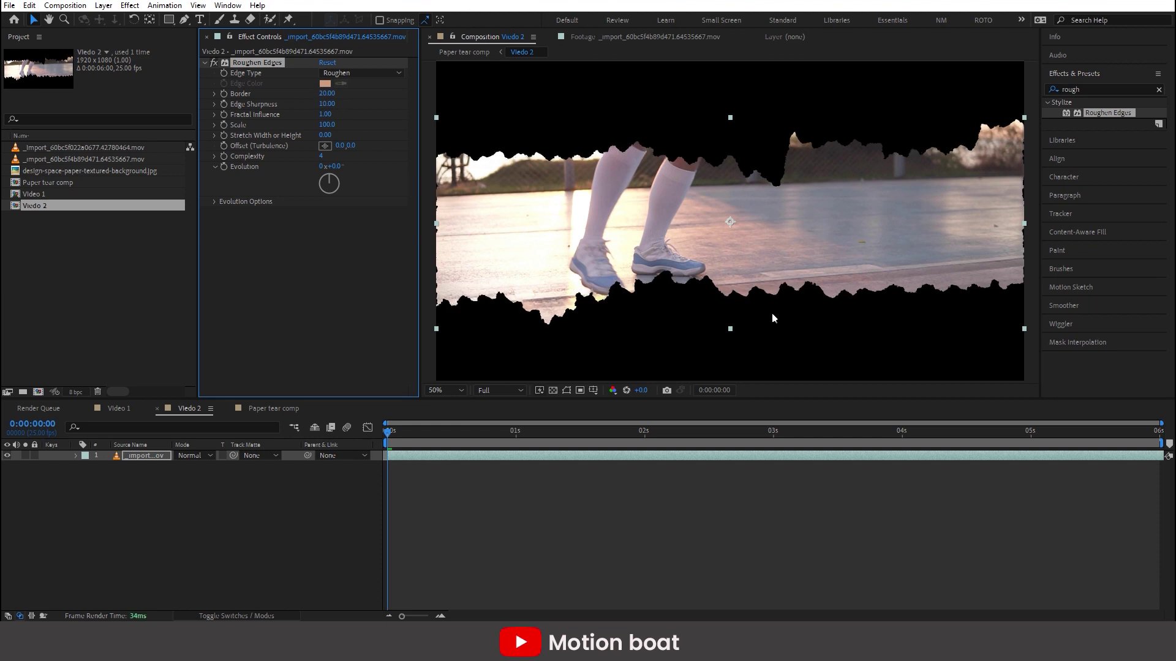
{"action": "type", "text": "5"}
{"action": "key", "text": "Return"}
Step: Scale the masked clip in Viedo 2 to 101%
{"action": "left_click", "coordinate": [134, 492]}
{"action": "left_click", "coordinate": [144, 457]}
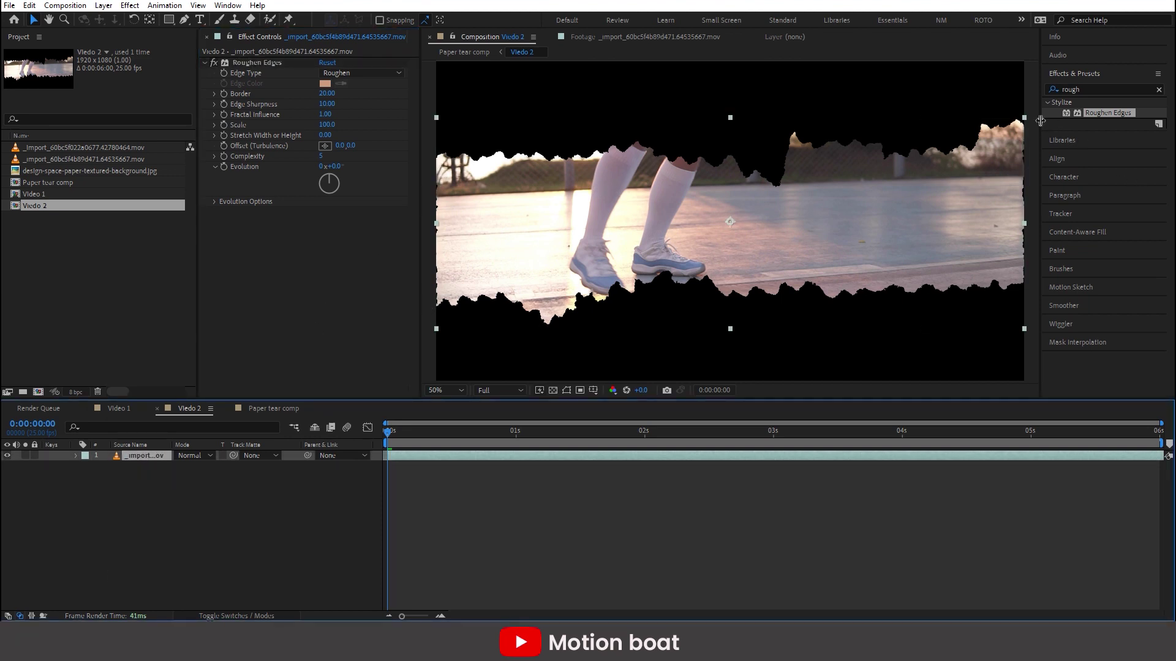
{"action": "left_click", "coordinate": [152, 457]}
{"action": "key", "text": "s"}
{"action": "left_click", "coordinate": [212, 466]}
{"action": "type", "text": "101"}
{"action": "key", "text": "Return"}
{"action": "left_click", "coordinate": [346, 493]}
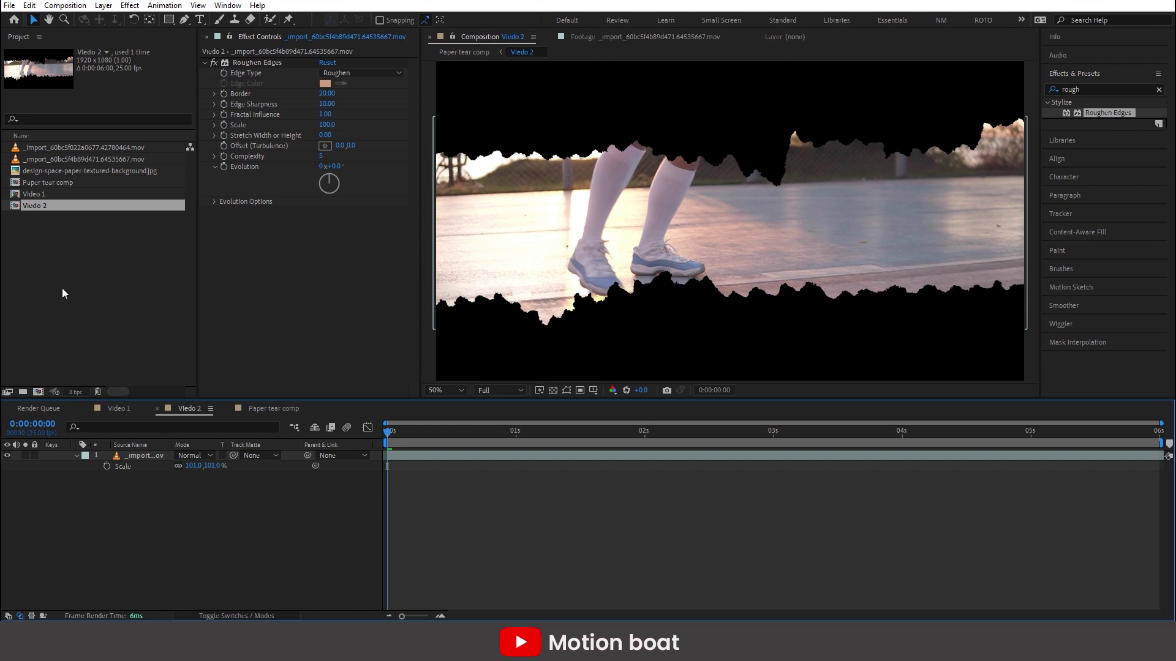
Step: Duplicate the Viedo 2 composition in the project and open the copy
{"action": "left_click", "coordinate": [86, 273]}
{"action": "left_click", "coordinate": [38, 207]}
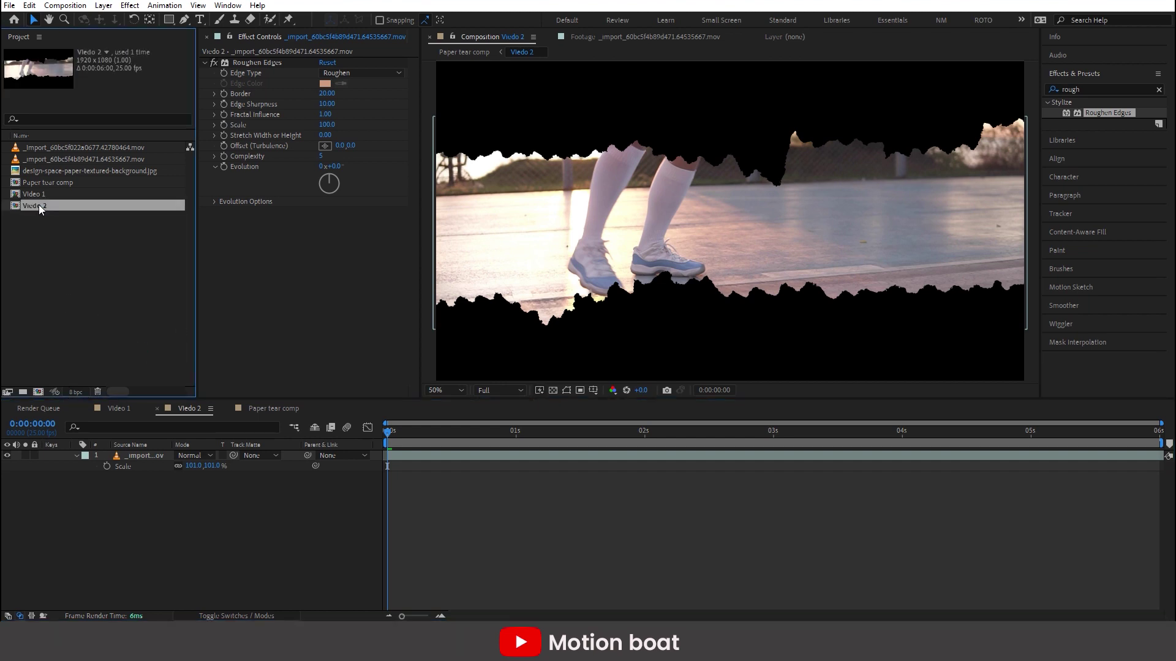
{"action": "key", "text": "ctrl+d"}
{"action": "double_click", "coordinate": [40, 218]}
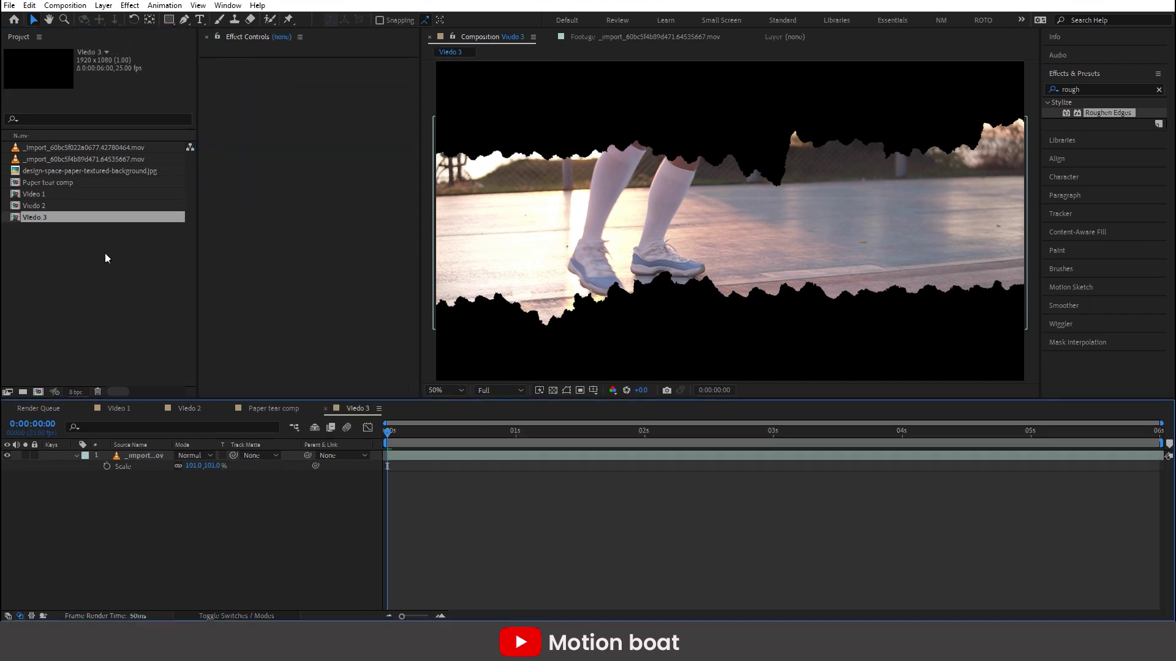
Step: Invert Mask 1 on the clip in the Viedo 3 composition
{"action": "left_click", "coordinate": [150, 455]}
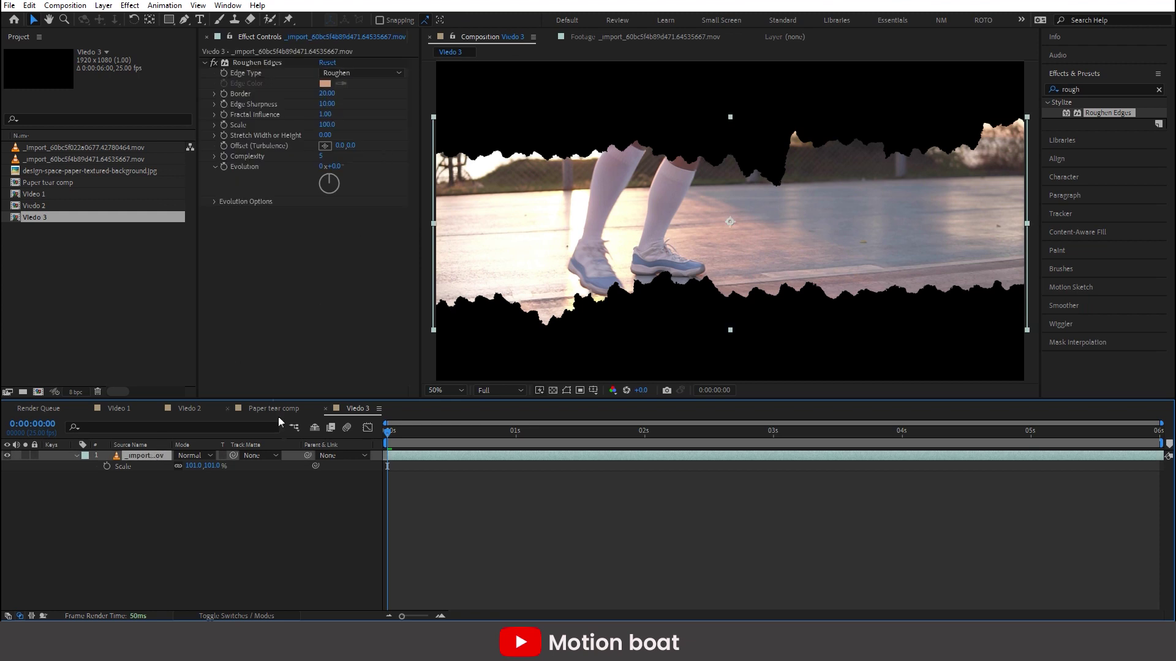
{"action": "key", "text": "m"}
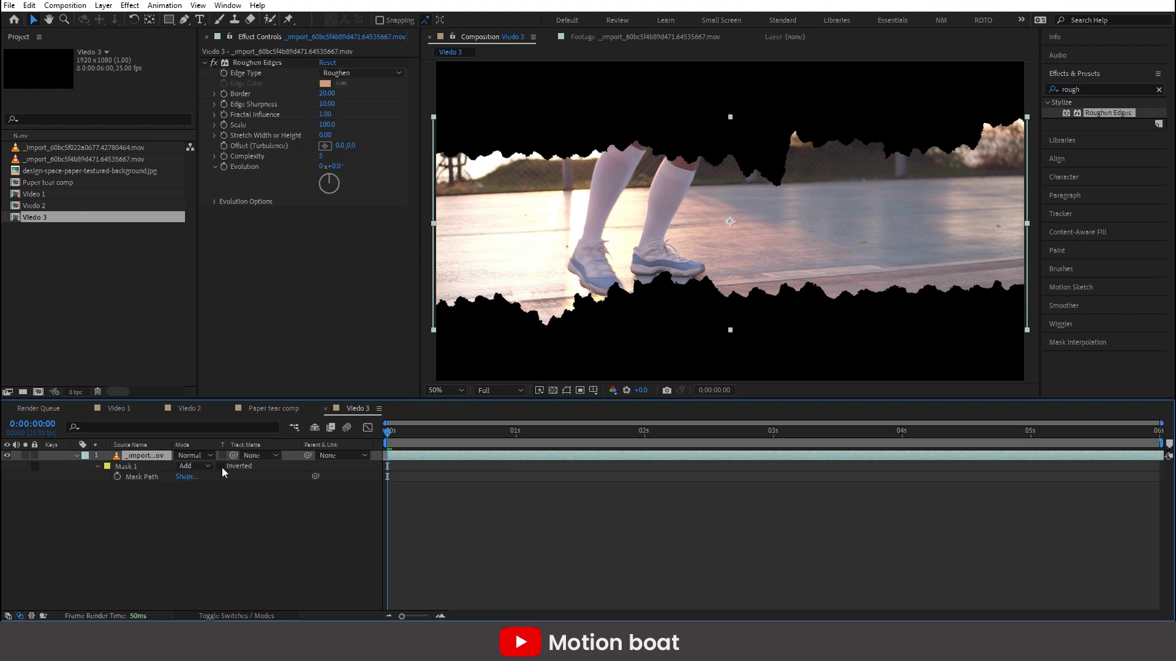
{"action": "left_click", "coordinate": [222, 468]}
{"action": "left_click", "coordinate": [233, 539]}
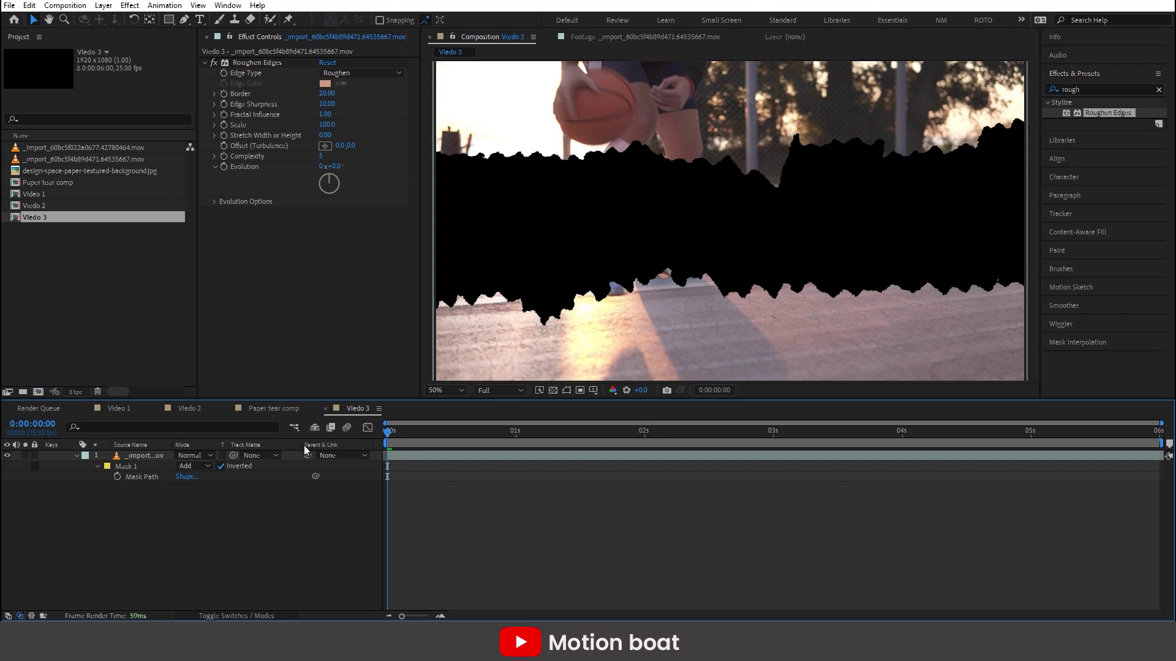
Step: Add Viedo 3 to Paper tear comp between the Viedo 2 and Video 1 layers
{"action": "left_click", "coordinate": [262, 407]}
{"action": "left_click", "coordinate": [85, 322]}
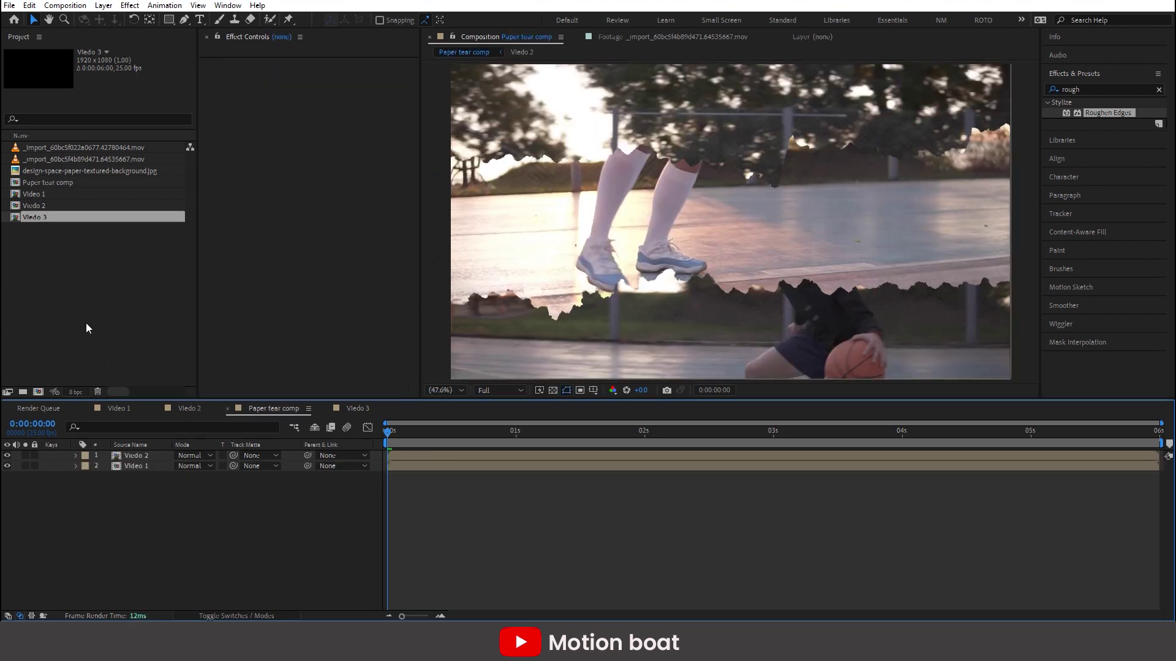
{"action": "left_click", "coordinate": [34, 216]}
{"action": "left_click_drag", "start_coordinate": [34, 212], "coordinate": [160, 466]}
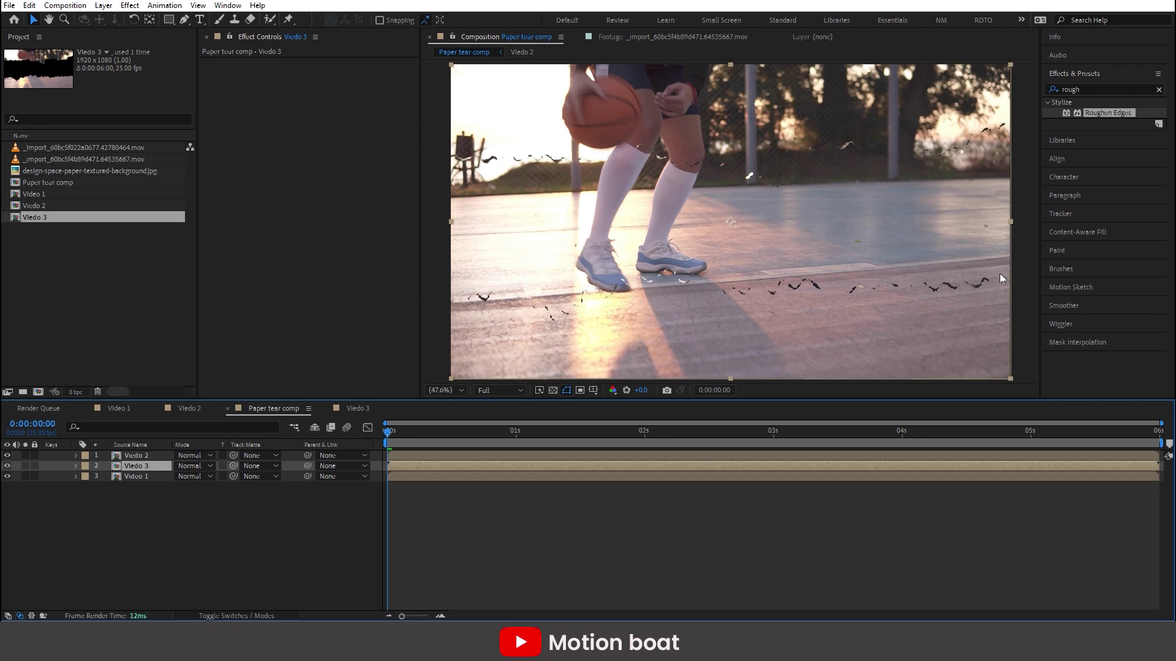
{"action": "left_click", "coordinate": [306, 500]}
{"action": "left_click", "coordinate": [149, 466]}
Step: Correct the misspelled name of the Viedo 2 composition to "Video 2"
{"action": "right_click", "coordinate": [37, 206]}
{"action": "left_click", "coordinate": [61, 213]}
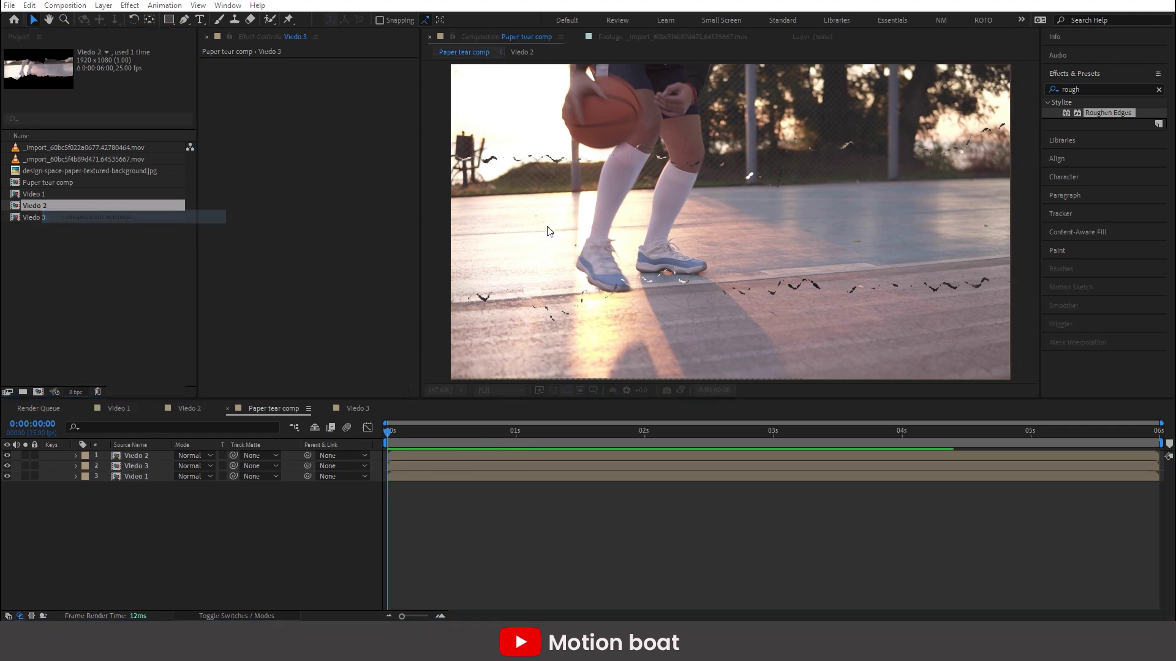
{"action": "type", "text": "i"}
{"action": "key", "text": "Right"}
{"action": "key", "text": "Right"}
{"action": "key", "text": "BackSpace"}
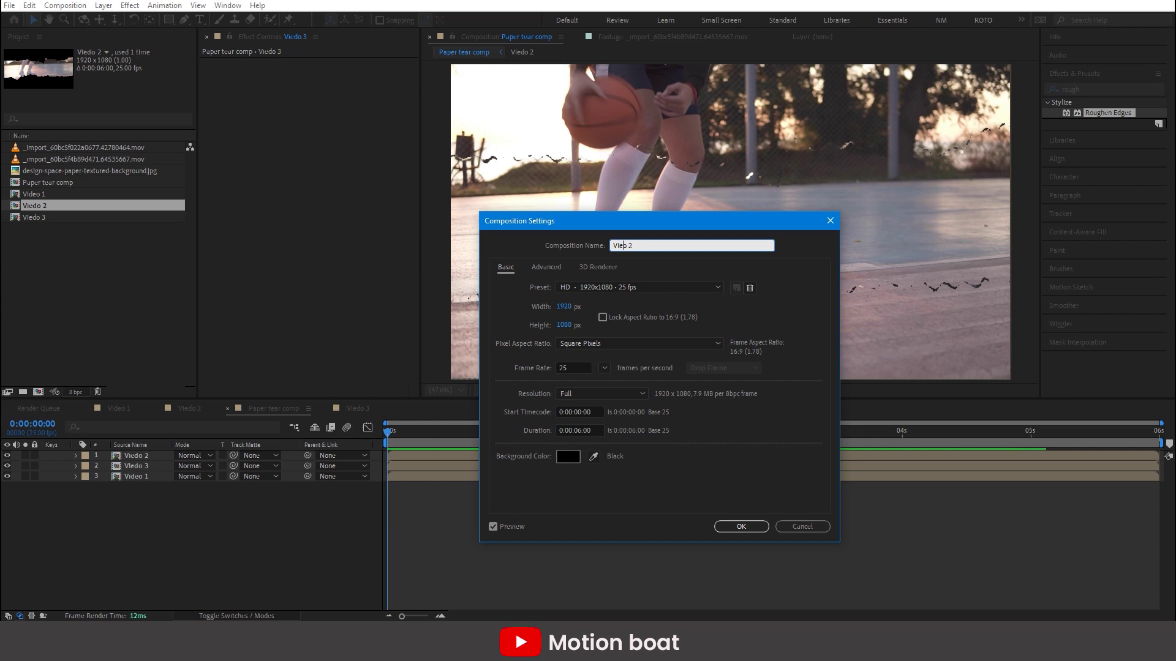
{"action": "type", "text": "d"}
{"action": "left_click", "coordinate": [744, 528]}
Step: Correct the misspelled name of the Viedo 3 composition to "Video 3"
{"action": "right_click", "coordinate": [26, 218]}
{"action": "left_click", "coordinate": [52, 225]}
{"action": "left_click", "coordinate": [628, 247]}
{"action": "key", "text": "BackSpace"}
{"action": "key", "text": "Left"}
{"action": "type", "text": "d"}
{"action": "key", "text": "Return"}
{"action": "left_click", "coordinate": [605, 536]}
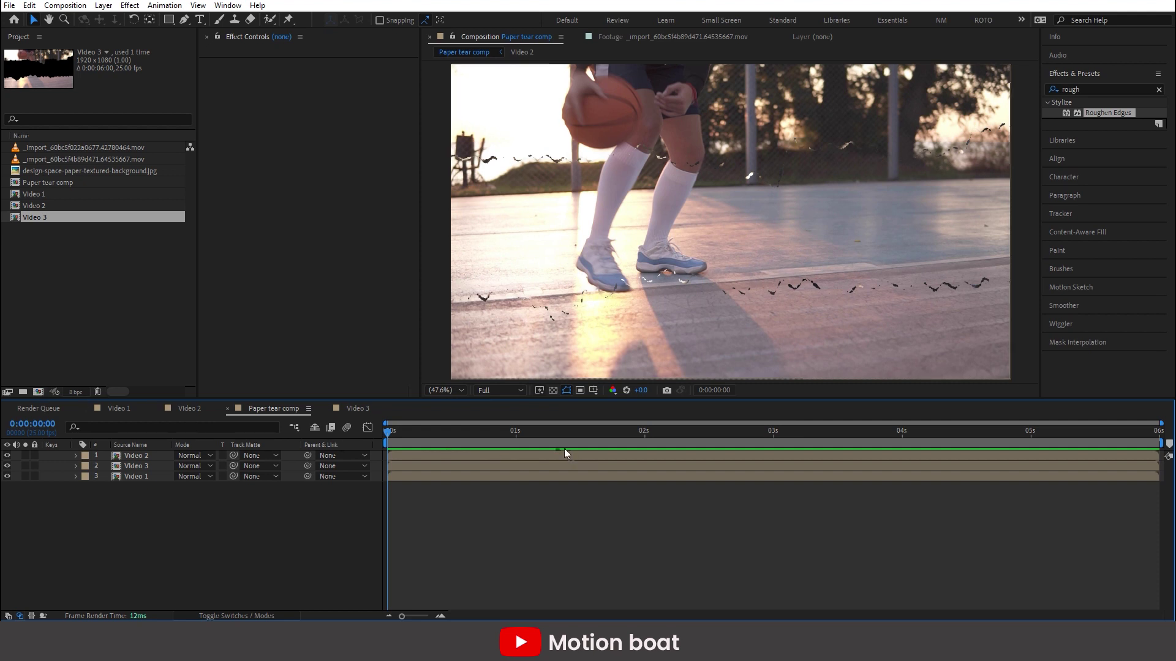
Step: Open the Video 2 composition from Paper tear comp and show the mask outline on its clip
{"action": "left_click", "coordinate": [135, 455]}
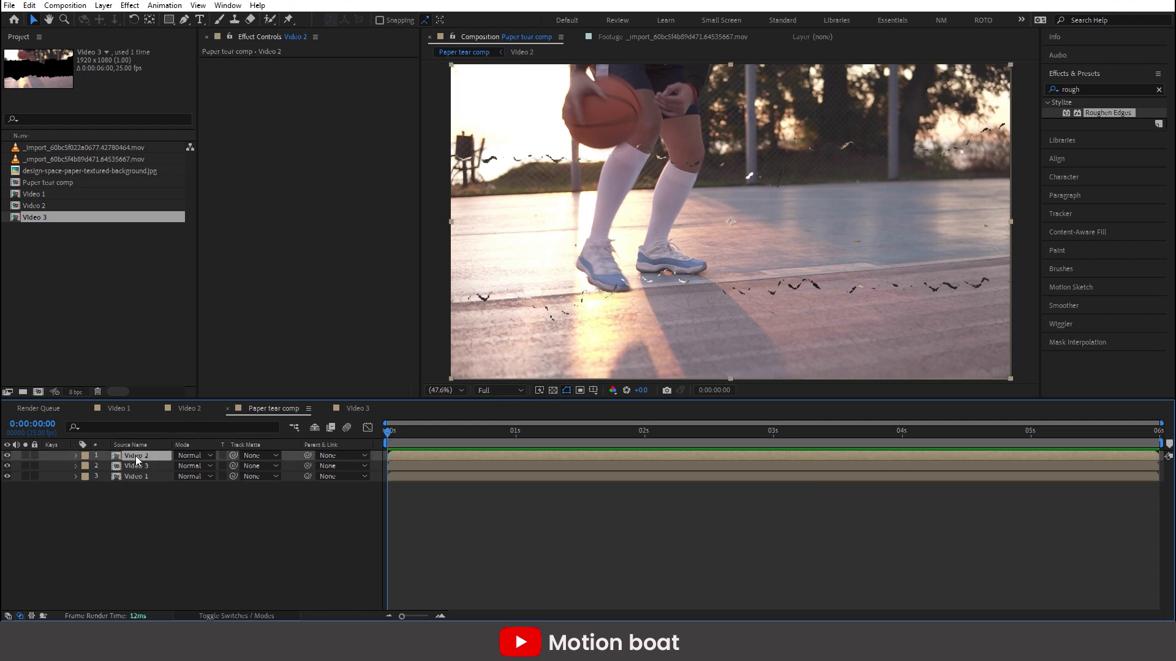
{"action": "double_click", "coordinate": [135, 456]}
{"action": "key", "text": "s"}
{"action": "left_click", "coordinate": [145, 457]}
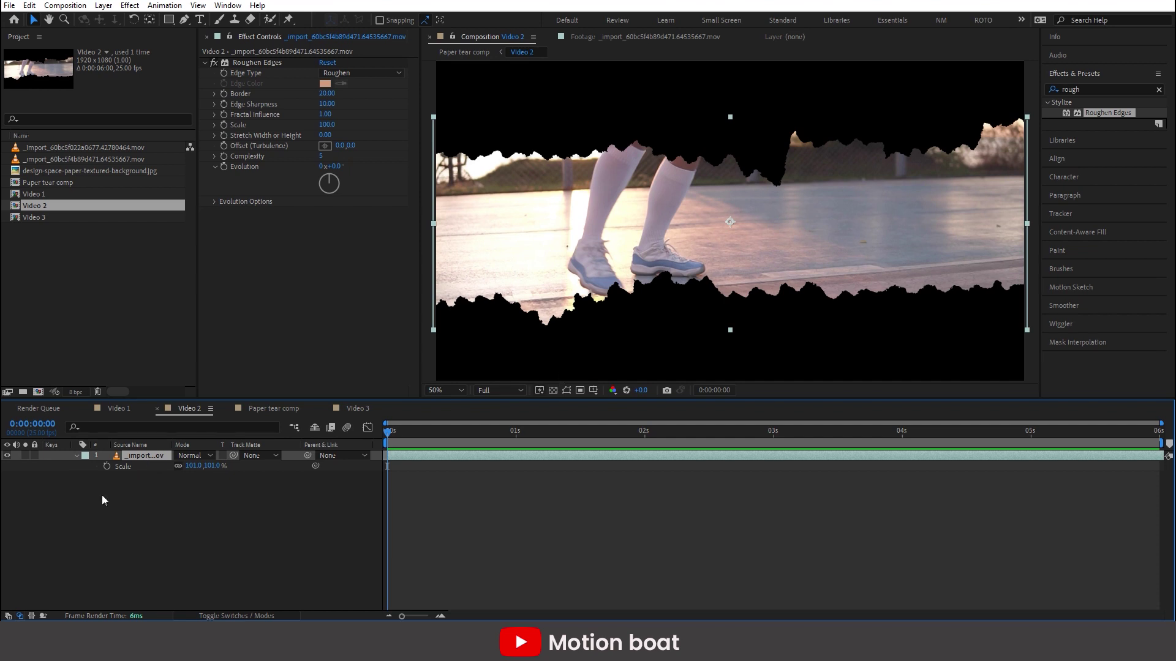
{"action": "left_click", "coordinate": [566, 391]}
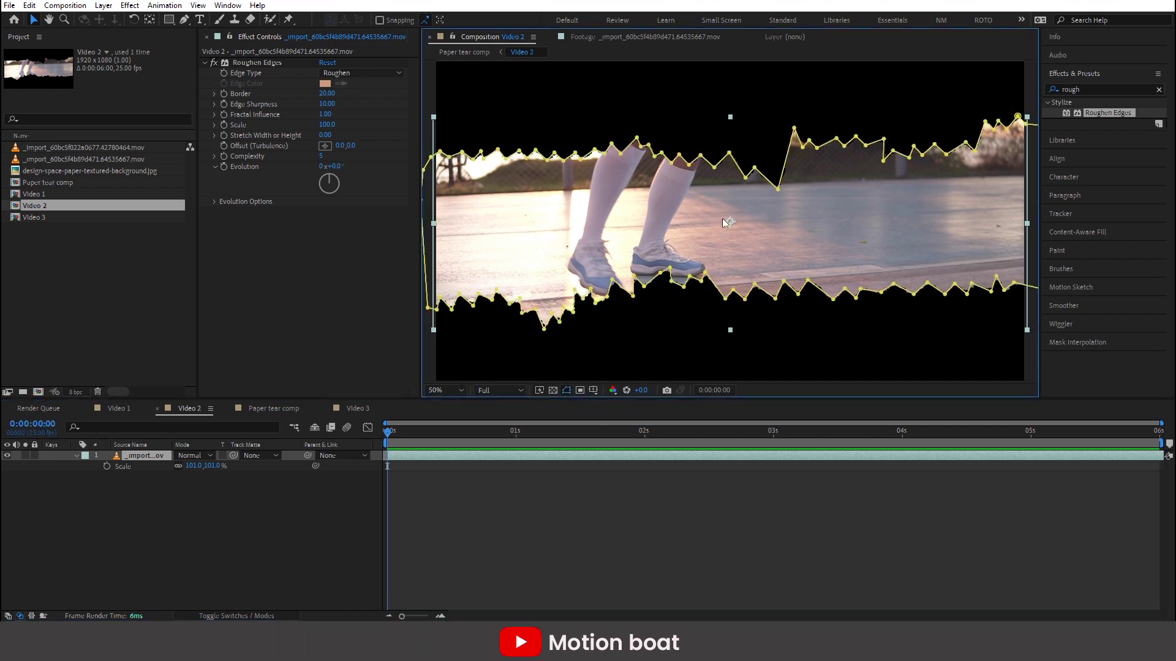
Step: Select the points along the upper torn edge of Mask 1 and nudge them up by three small increments
{"action": "key", "text": "comma"}
{"action": "left_click", "coordinate": [128, 460]}
{"action": "key", "text": "m"}
{"action": "left_click_drag", "start_coordinate": [550, 154], "coordinate": [1012, 210]}
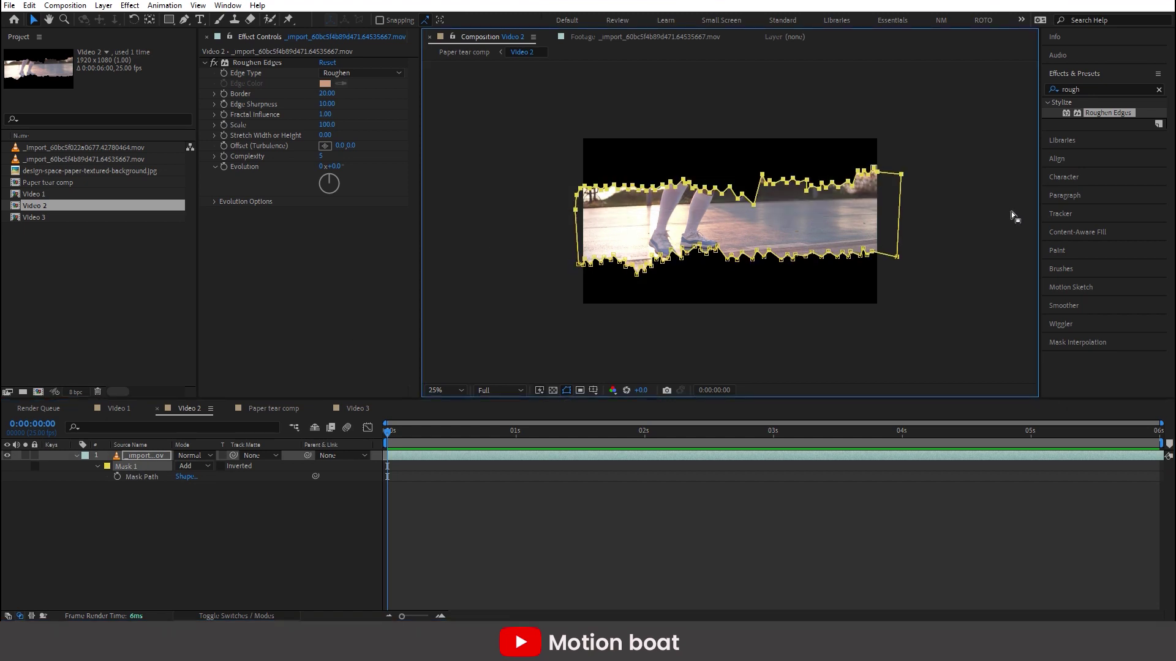
{"action": "key", "text": "Up"}
{"action": "key", "text": "Up"}
{"action": "key", "text": "Up"}
{"action": "key", "text": "Up"}
Step: Select the points along Mask 1's lower torn edge, nudge them slightly down and return to Paper tear comp
{"action": "left_click_drag", "start_coordinate": [526, 299], "coordinate": [965, 228]}
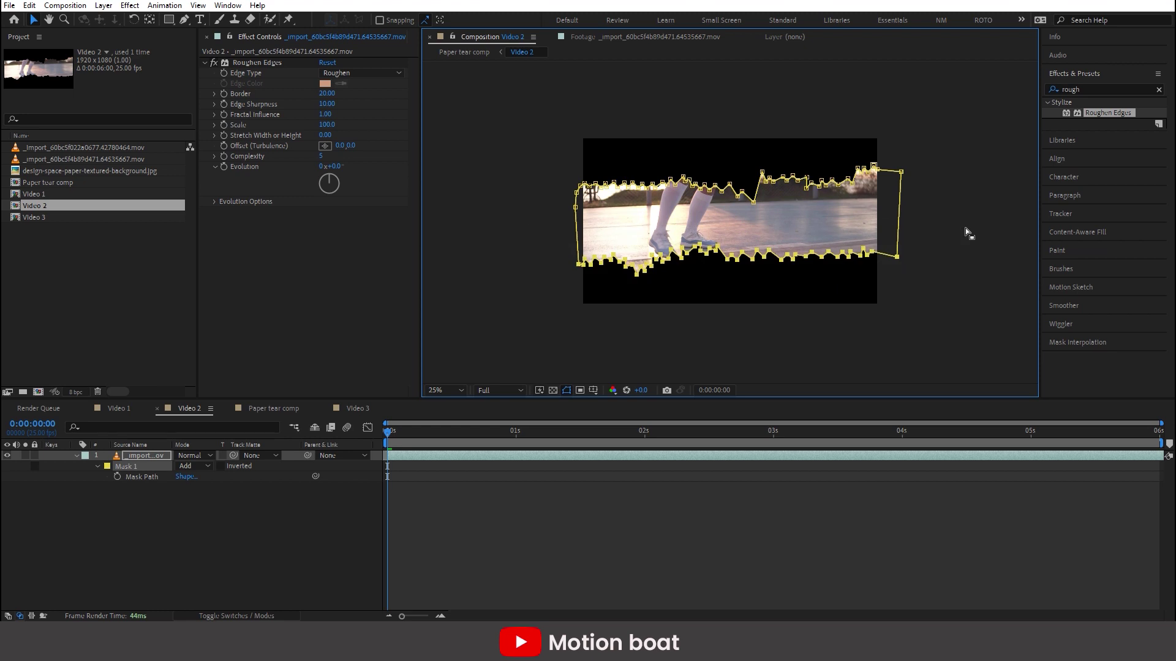
{"action": "left_click", "coordinate": [464, 52]}
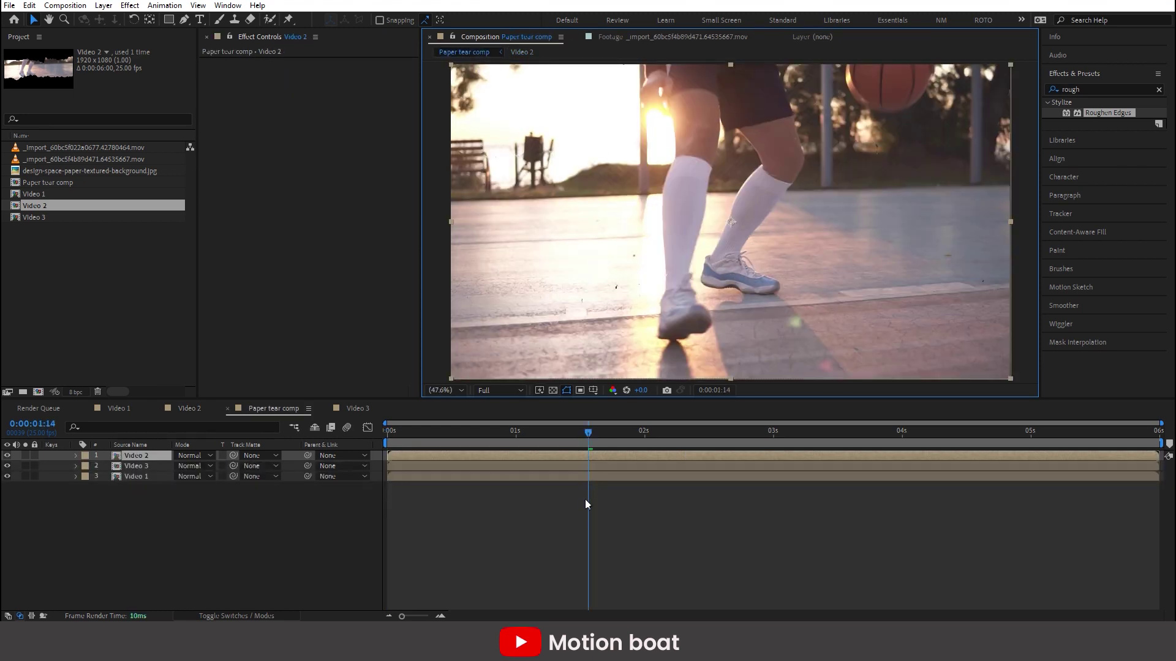
Step: Find the CC Page Turn effect and apply it to the Video 2 layer with the playhead at the start
{"action": "left_click_drag", "start_coordinate": [588, 431], "coordinate": [273, 444]}
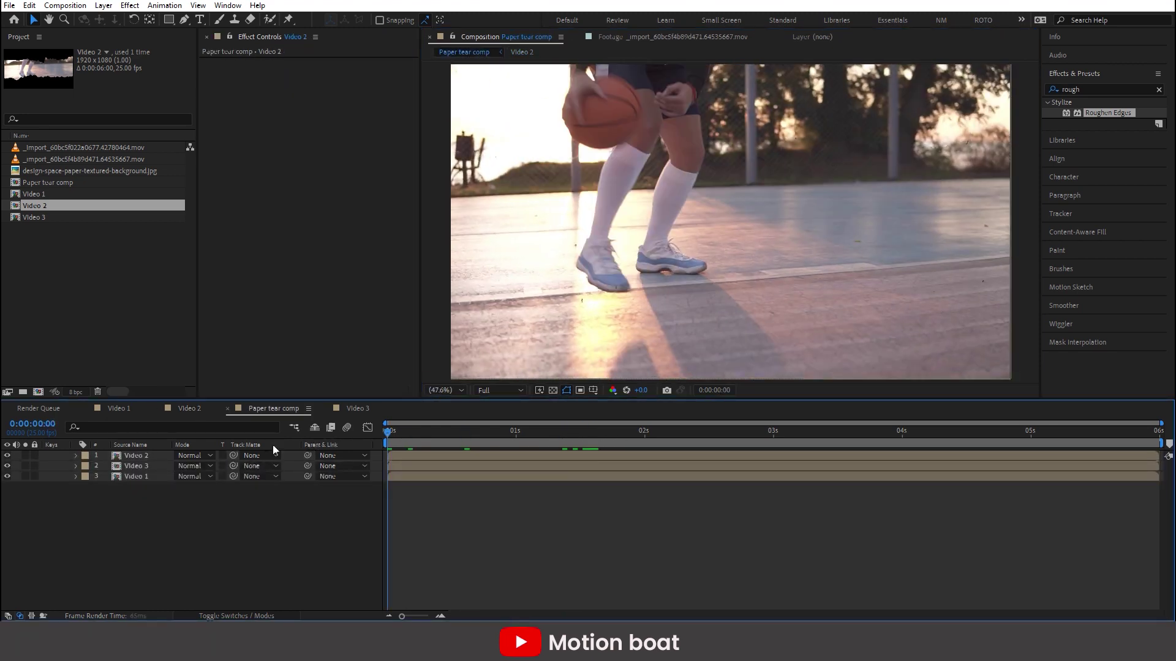
{"action": "left_click", "coordinate": [122, 458]}
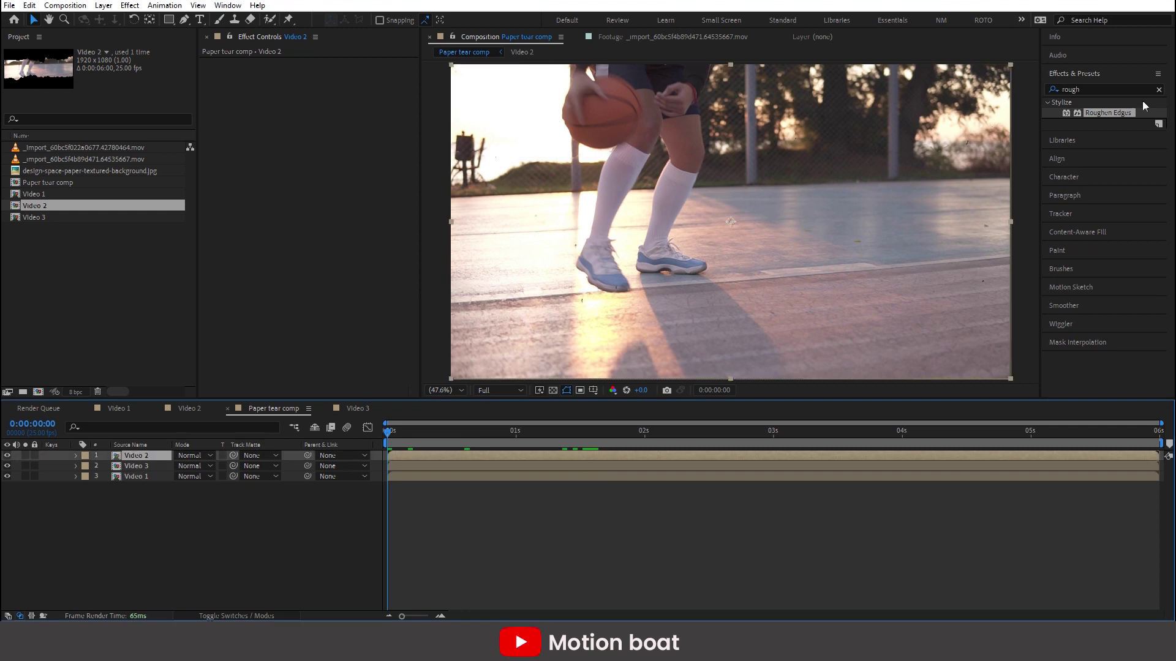
{"action": "left_click", "coordinate": [1089, 91]}
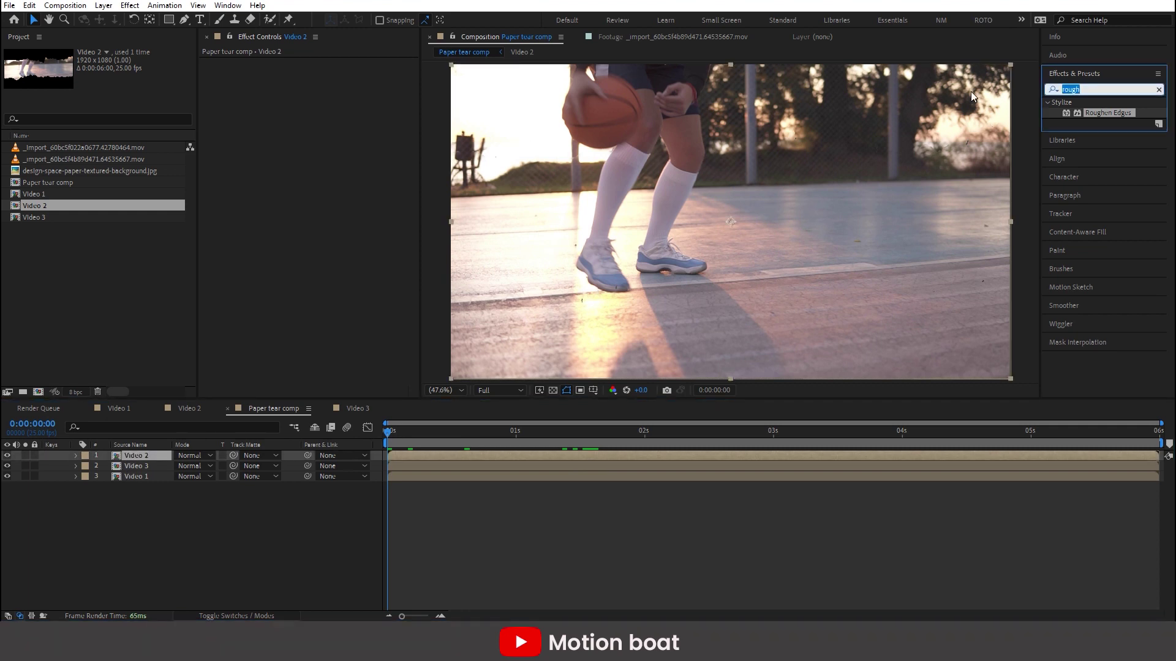
{"action": "type", "text": "page"}
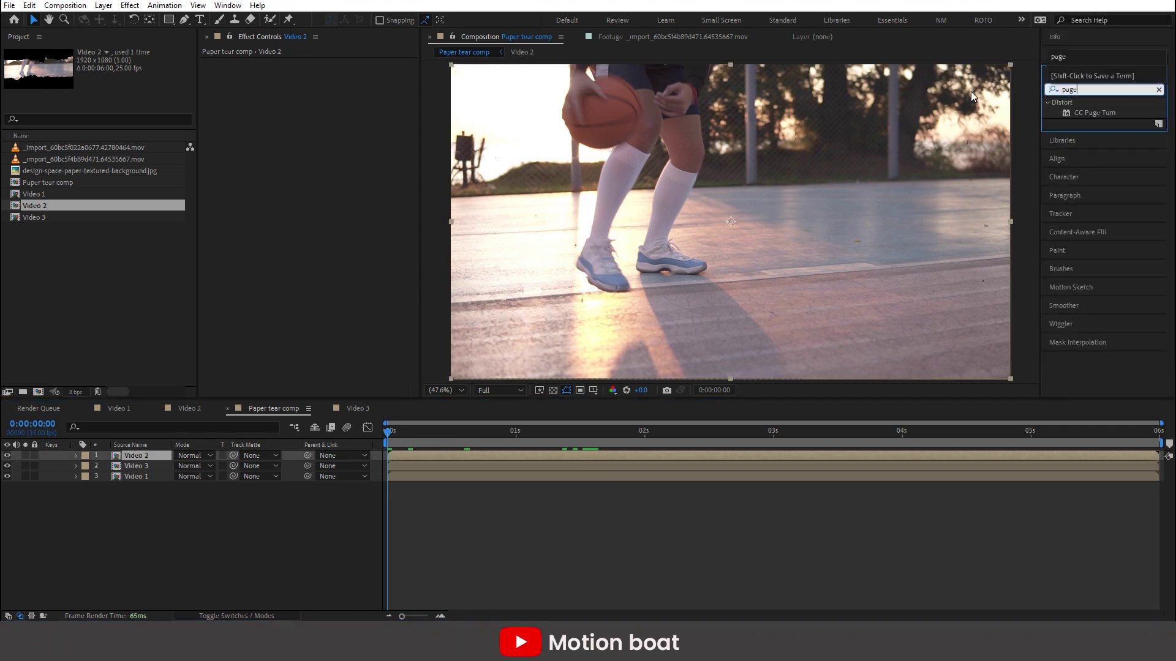
{"action": "left_click_drag", "start_coordinate": [1072, 116], "coordinate": [138, 458]}
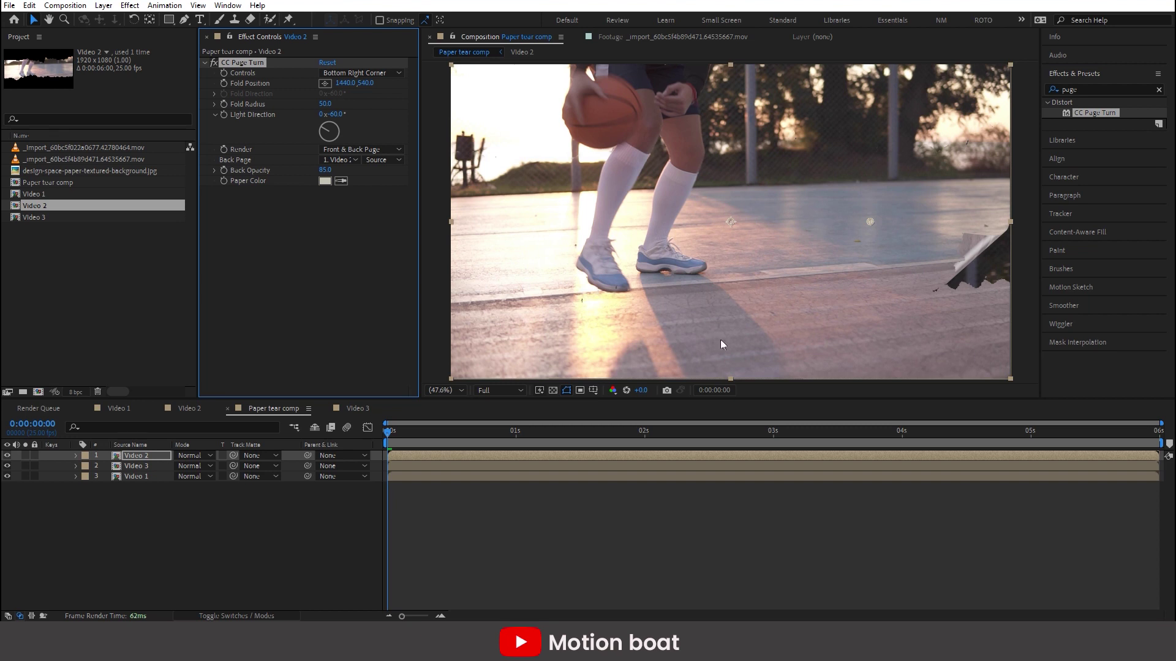
Step: Set the page turn to Top Right Corner and keyframe its Fold Position at about 1914.9, 283.7 at time zero
{"action": "left_click", "coordinate": [361, 73]}
{"action": "left_click", "coordinate": [367, 115]}
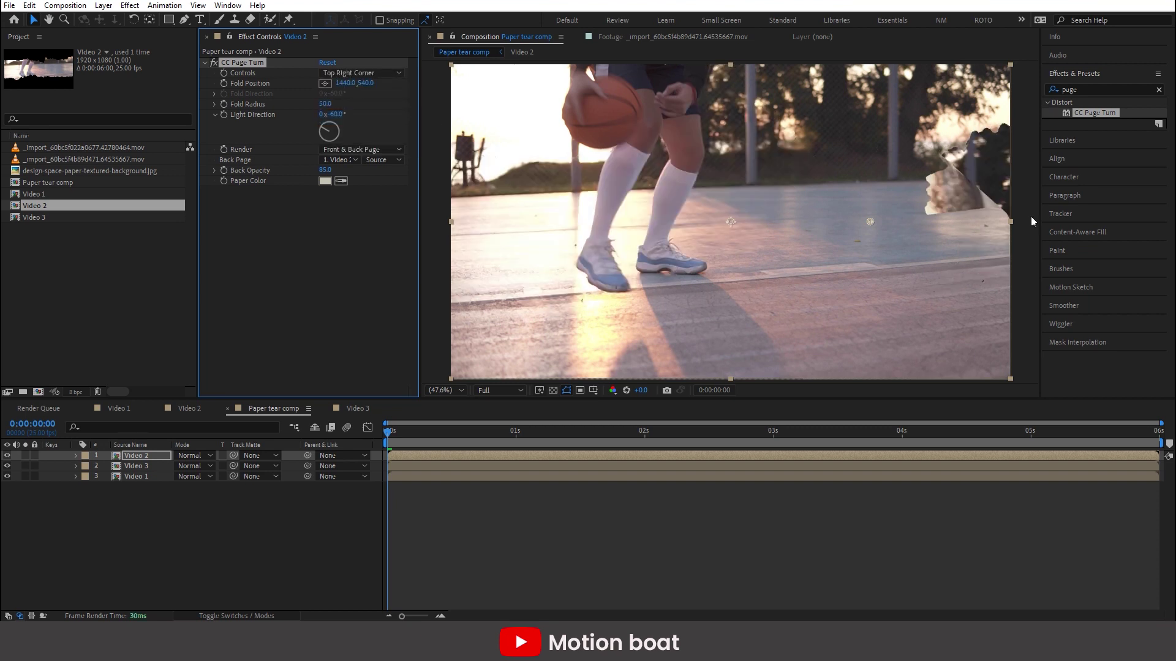
{"action": "left_click_drag", "start_coordinate": [969, 214], "coordinate": [1009, 147]}
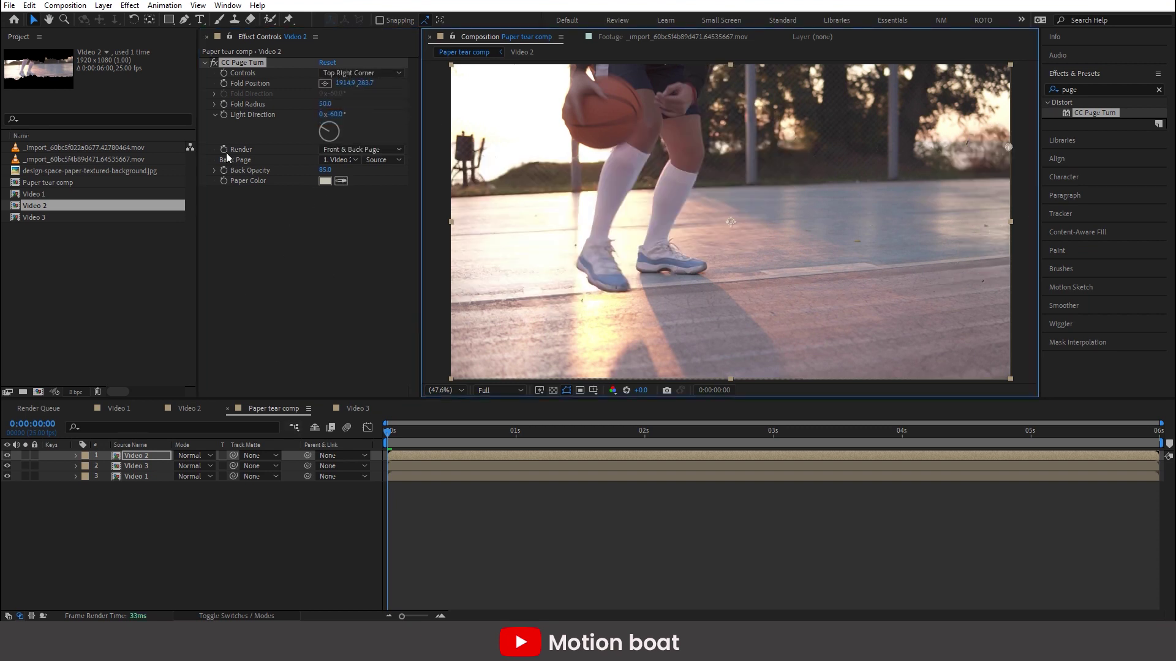
{"action": "left_click", "coordinate": [224, 84]}
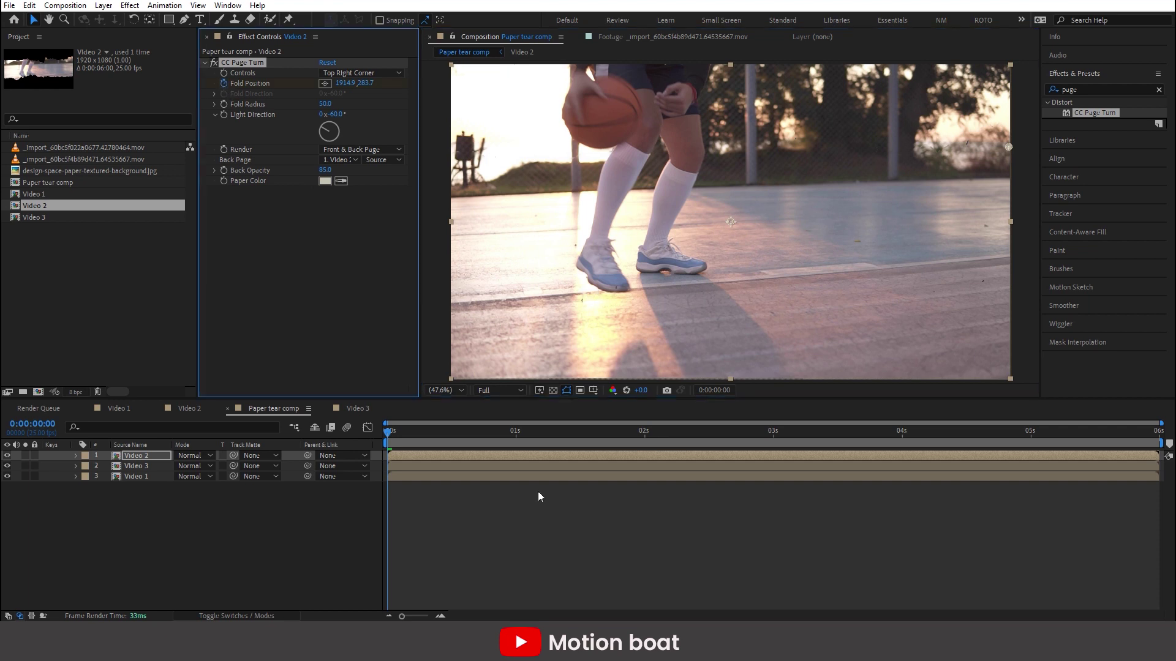
Step: At 2 seconds, move the Fold Position far past the frame's left side, to about -2024.1, 283.7
{"action": "left_click", "coordinate": [644, 431]}
{"action": "left_click_drag", "start_coordinate": [347, 83], "coordinate": [320, 83]}
{"action": "left_click_drag", "start_coordinate": [876, 147], "coordinate": [456, 147]}
{"action": "scroll", "coordinate": [456, 153], "scroll_direction": "down", "scroll_amount": 2}
{"action": "left_click_drag", "start_coordinate": [352, 83], "coordinate": [234, 94]}
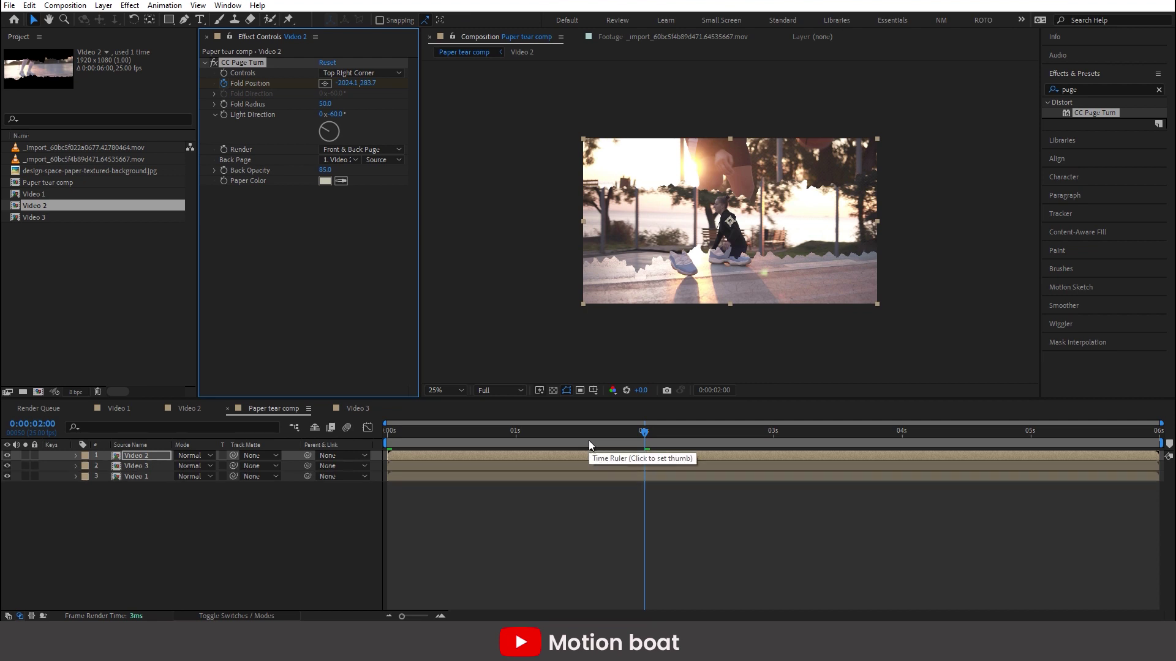
Step: Preview the page turn with its keyframes shown and shift the end Fold Position keyframe to about 1.25 seconds
{"action": "key", "text": "u"}
{"action": "left_click", "coordinate": [461, 391]}
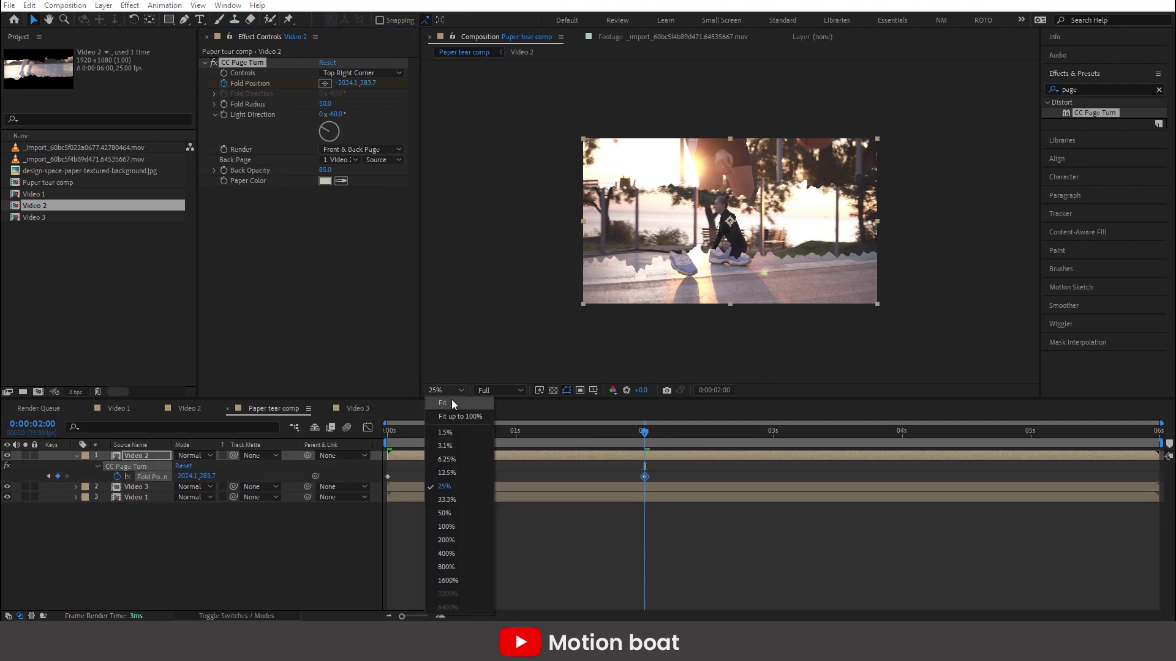
{"action": "left_click", "coordinate": [452, 403]}
{"action": "left_click_drag", "start_coordinate": [645, 434], "coordinate": [370, 439]}
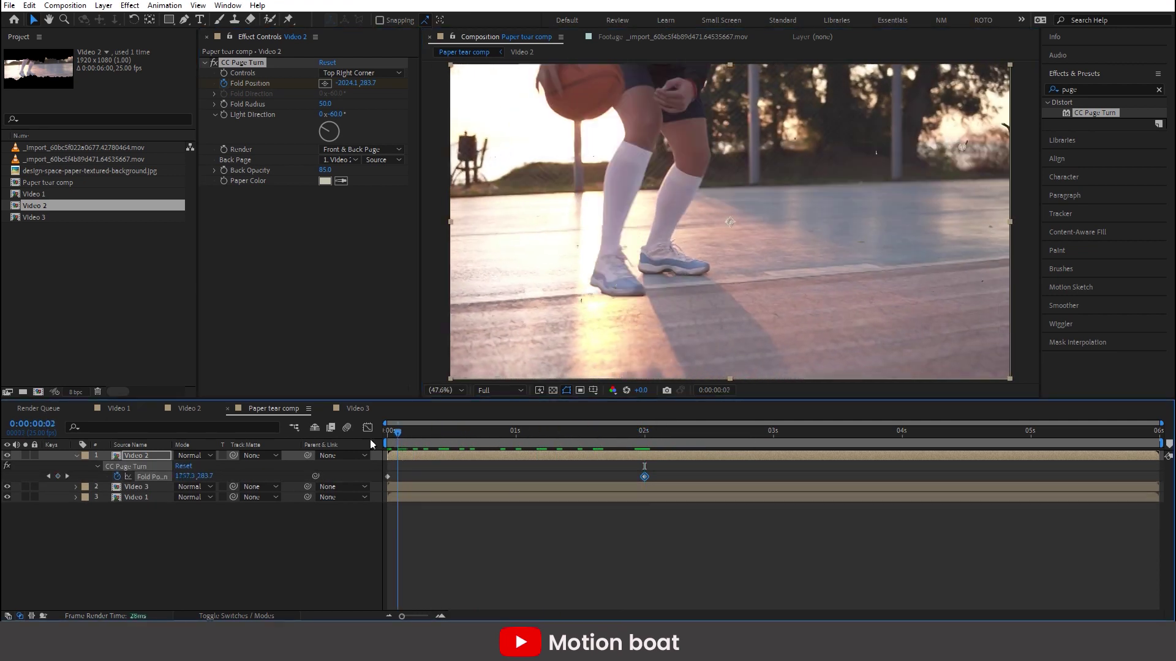
{"action": "key", "text": "space"}
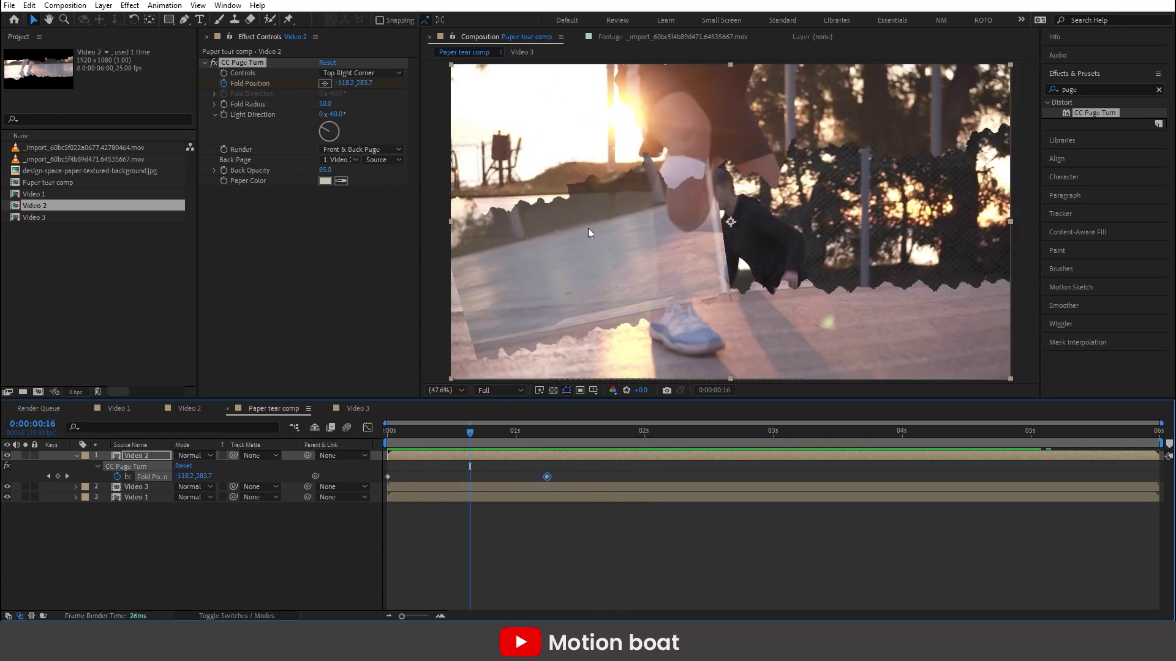
Step: Set the Back Opacity of Video 2's CC Page Turn effect to 100
{"action": "left_click", "coordinate": [325, 171]}
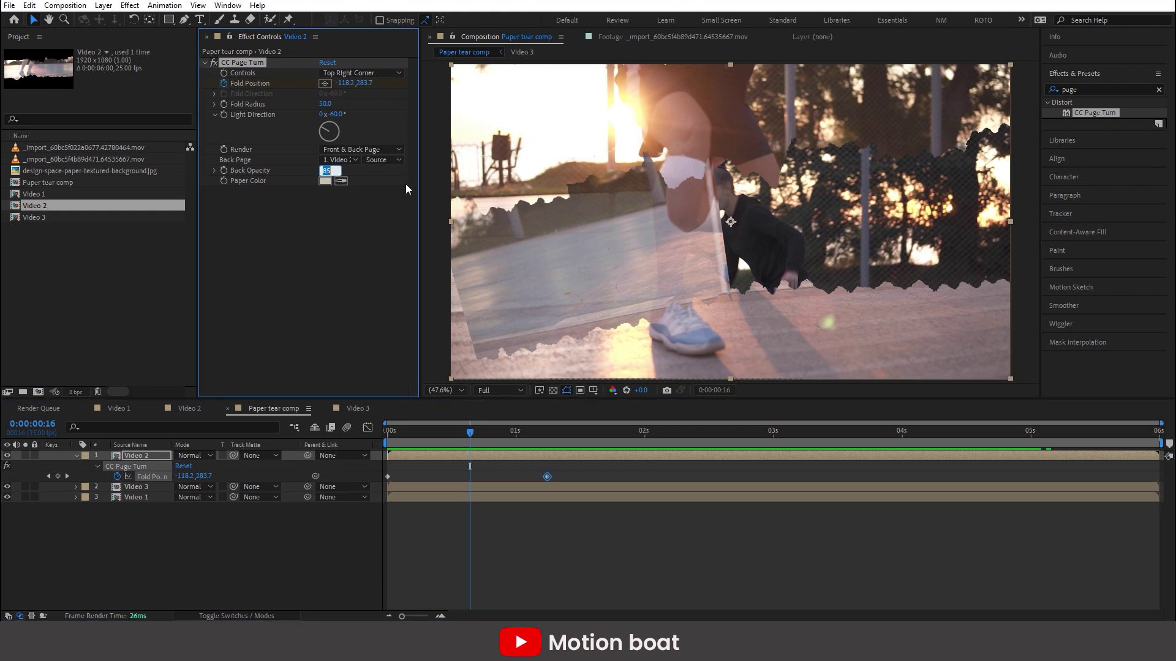
{"action": "type", "text": "100"}
{"action": "key", "text": "Return"}
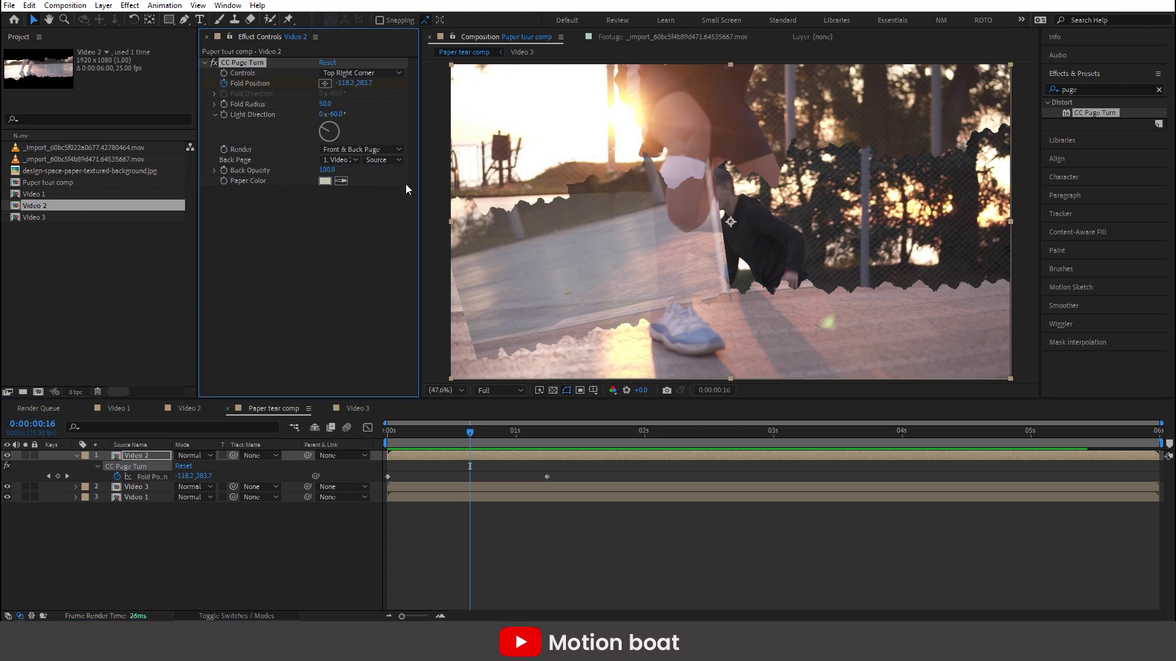
{"action": "left_click", "coordinate": [73, 525]}
{"action": "left_click", "coordinate": [141, 457]}
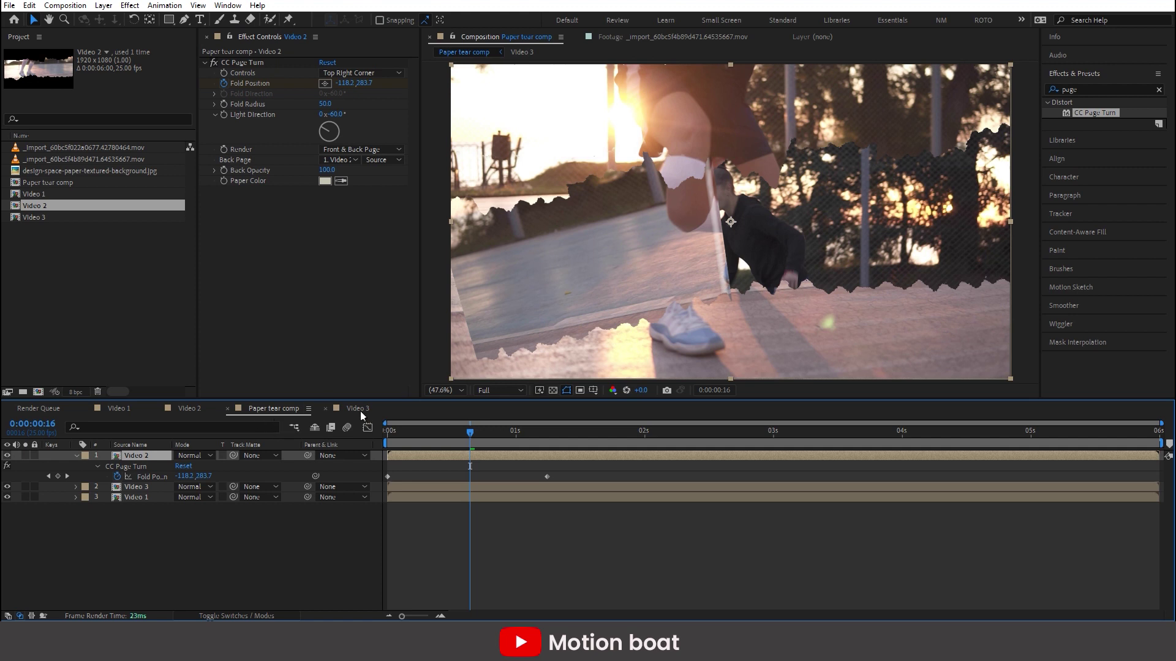
Step: Duplicate the Video 2 composition in the project and open the duplicate
{"action": "left_click", "coordinate": [141, 293]}
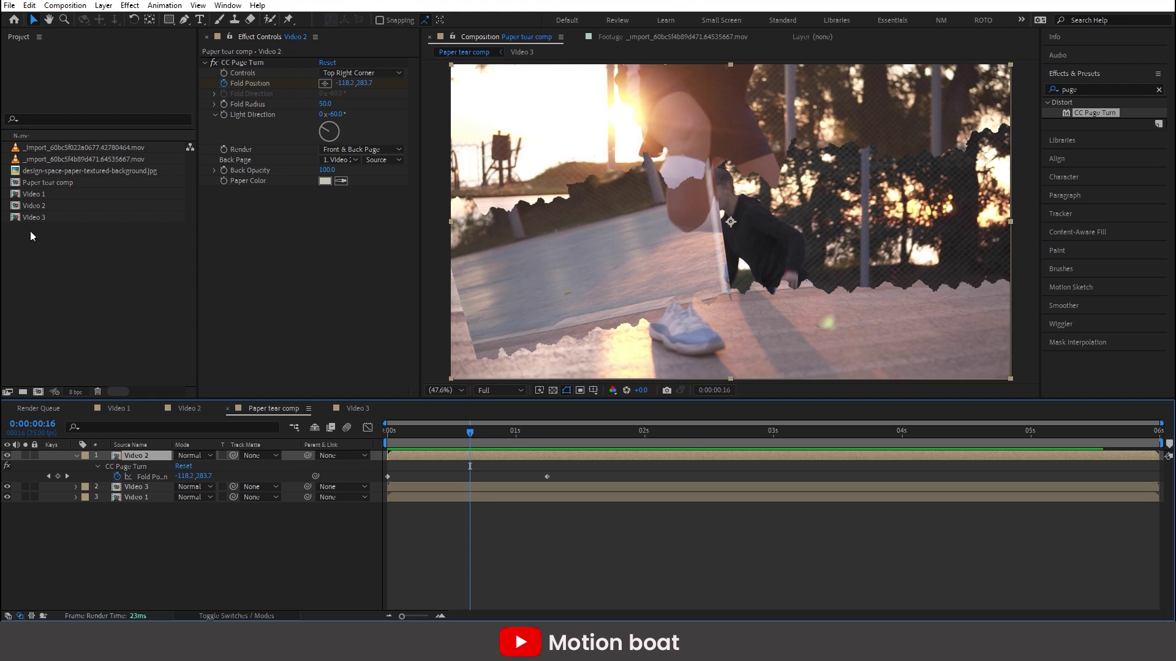
{"action": "left_click", "coordinate": [32, 206]}
{"action": "key", "text": "ctrl+d"}
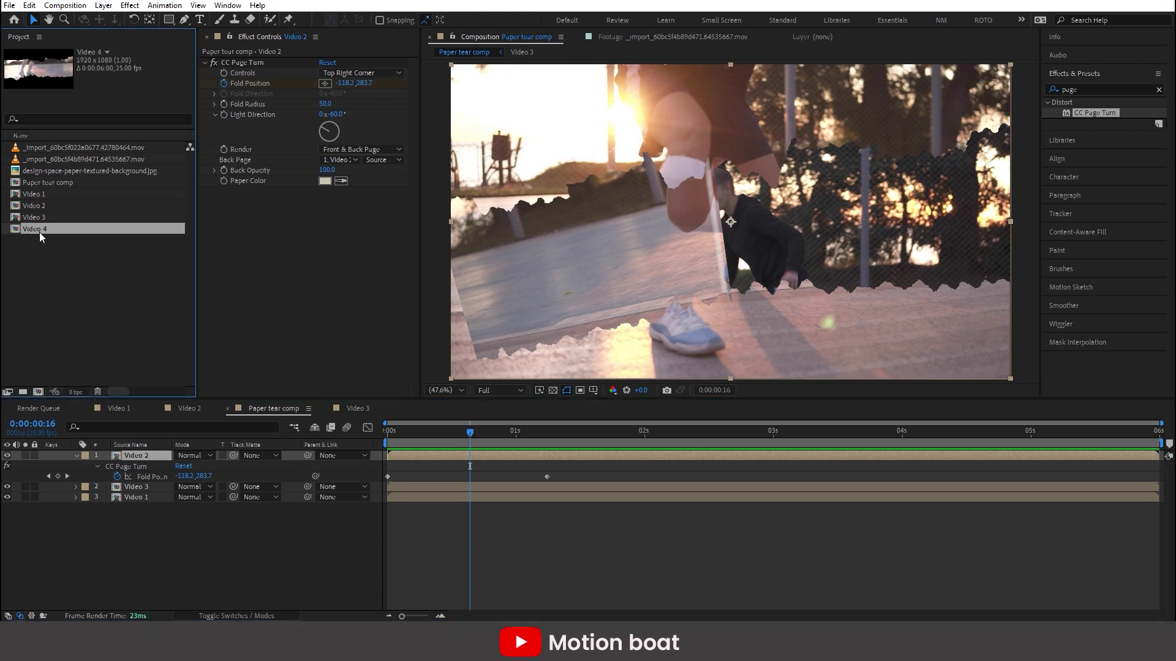
{"action": "double_click", "coordinate": [40, 233]}
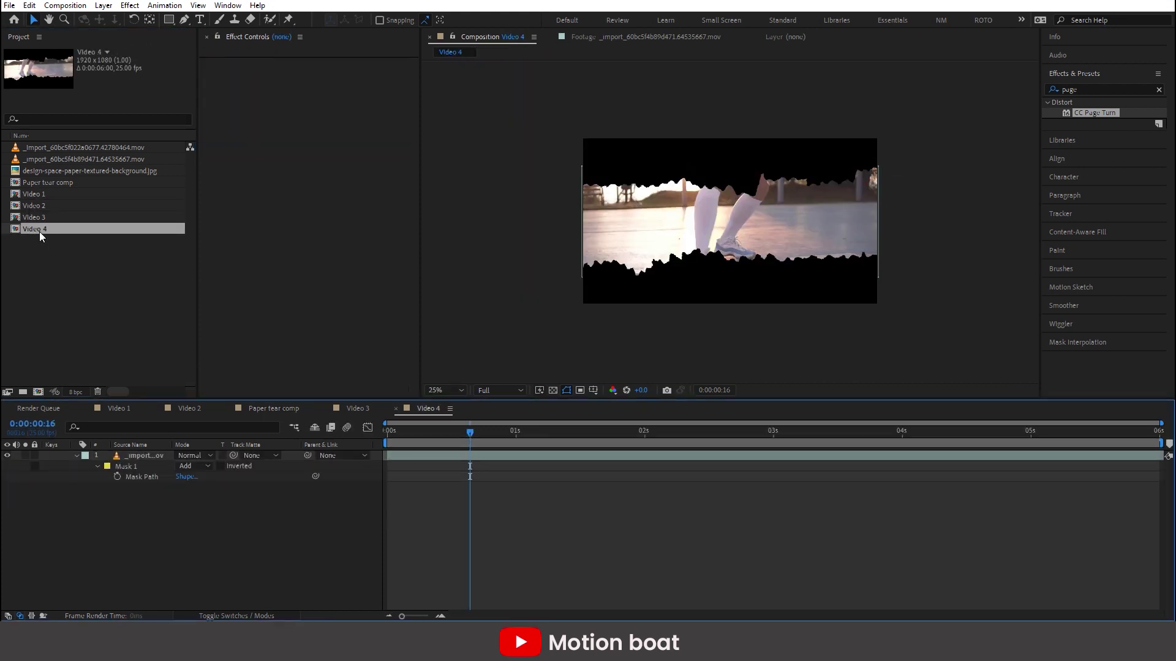
Step: Apply a Fill effect to the clip in Video 4 and set its color to white (FFFFFF)
{"action": "right_click", "coordinate": [144, 457]}
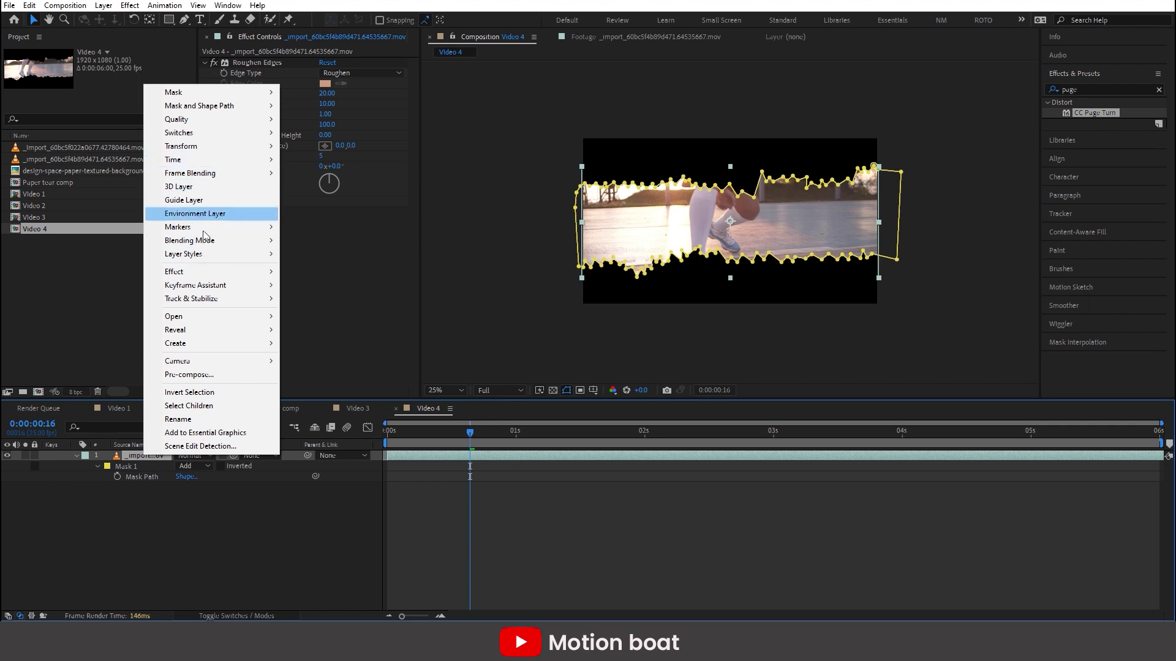
{"action": "mouse_move", "coordinate": [184, 271]}
{"action": "mouse_move", "coordinate": [380, 183]}
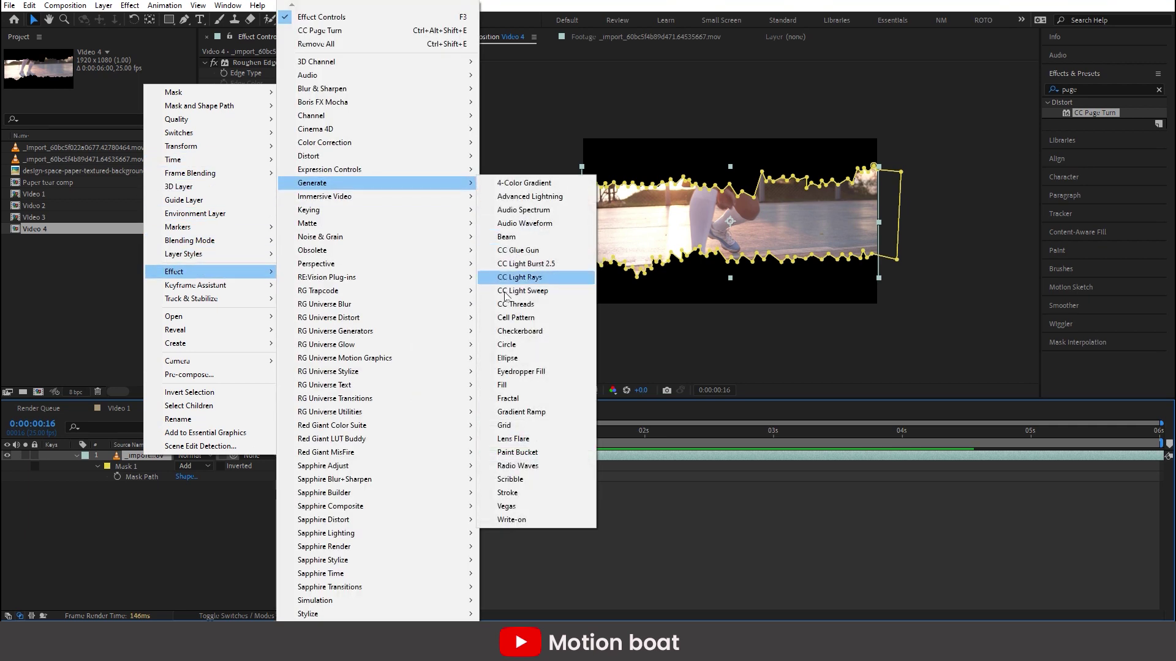
{"action": "left_click", "coordinate": [501, 386]}
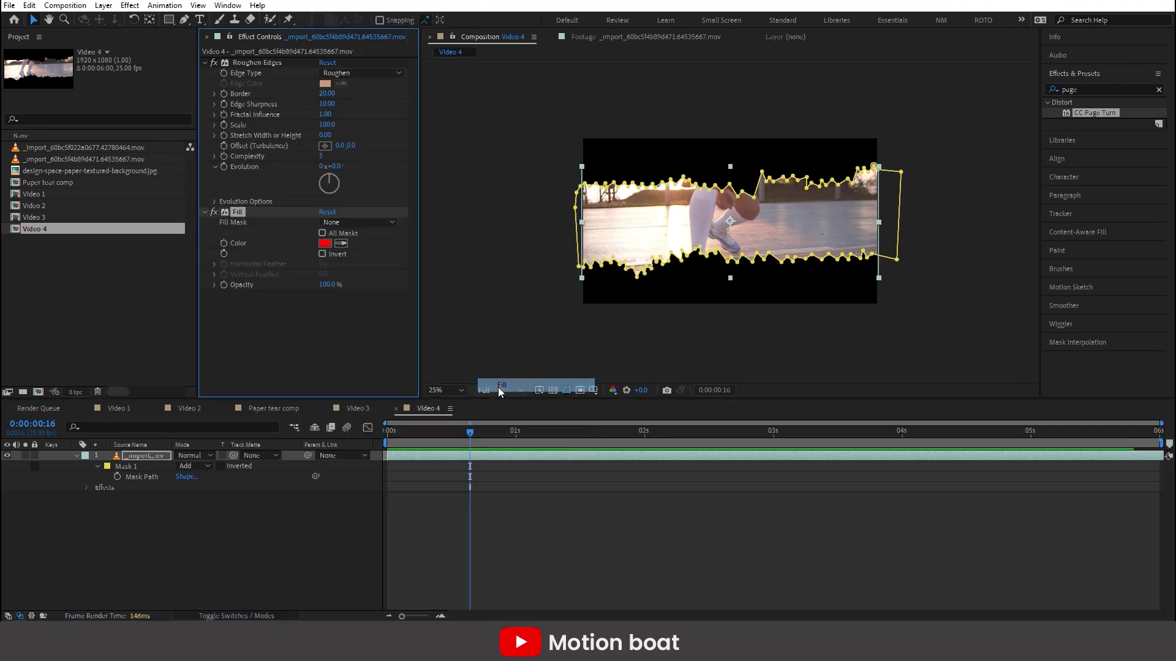
{"action": "left_click", "coordinate": [325, 243]}
{"action": "left_click_drag", "start_coordinate": [582, 404], "coordinate": [504, 401]}
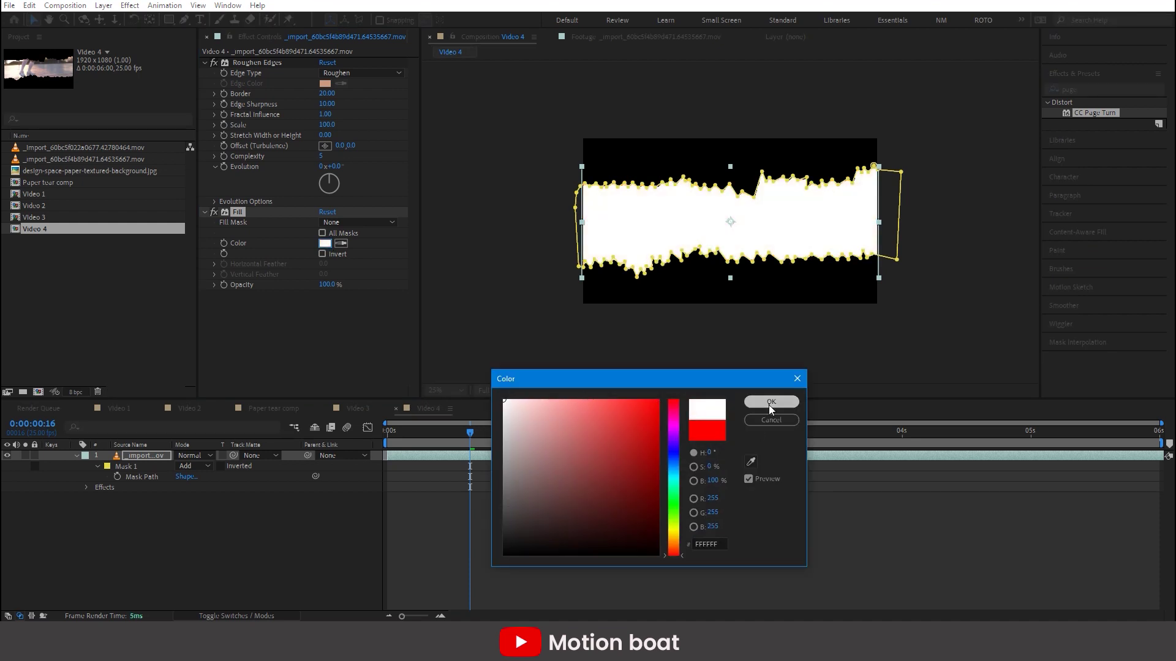
{"action": "left_click", "coordinate": [771, 402]}
{"action": "key", "text": "F2"}
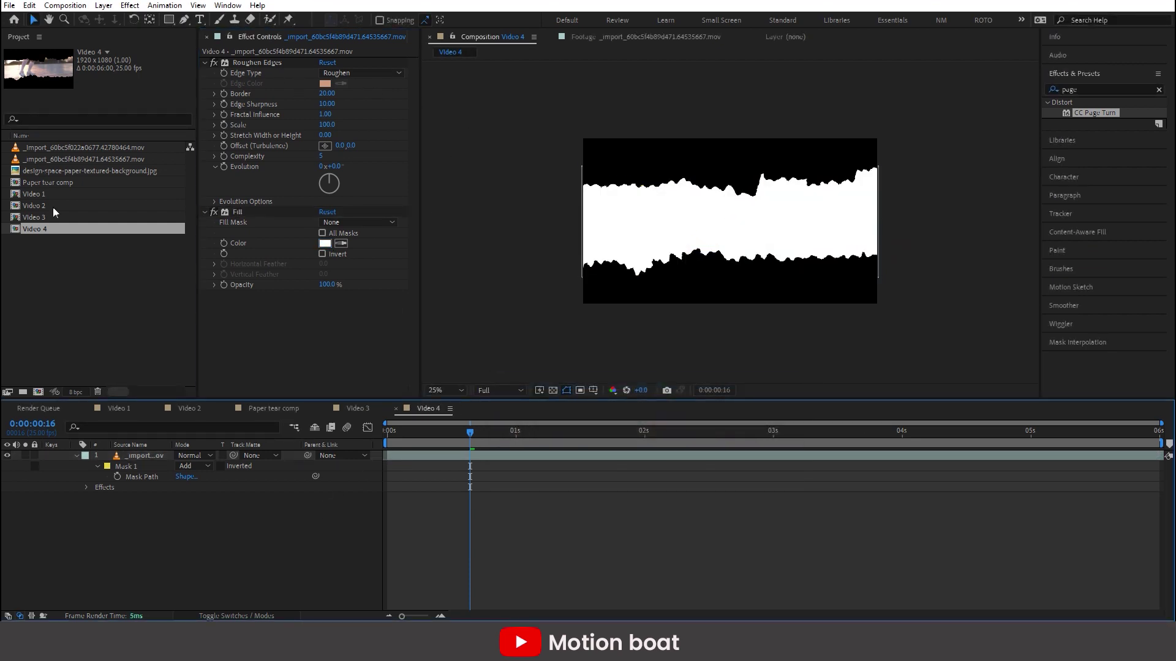
Step: Add Video 4 as a hidden bottom layer in Paper tear comp and choose it as Video 2's page turn Back Page
{"action": "left_click_drag", "start_coordinate": [38, 230], "coordinate": [68, 506]}
{"action": "left_click", "coordinate": [7, 507]}
{"action": "left_click", "coordinate": [142, 457]}
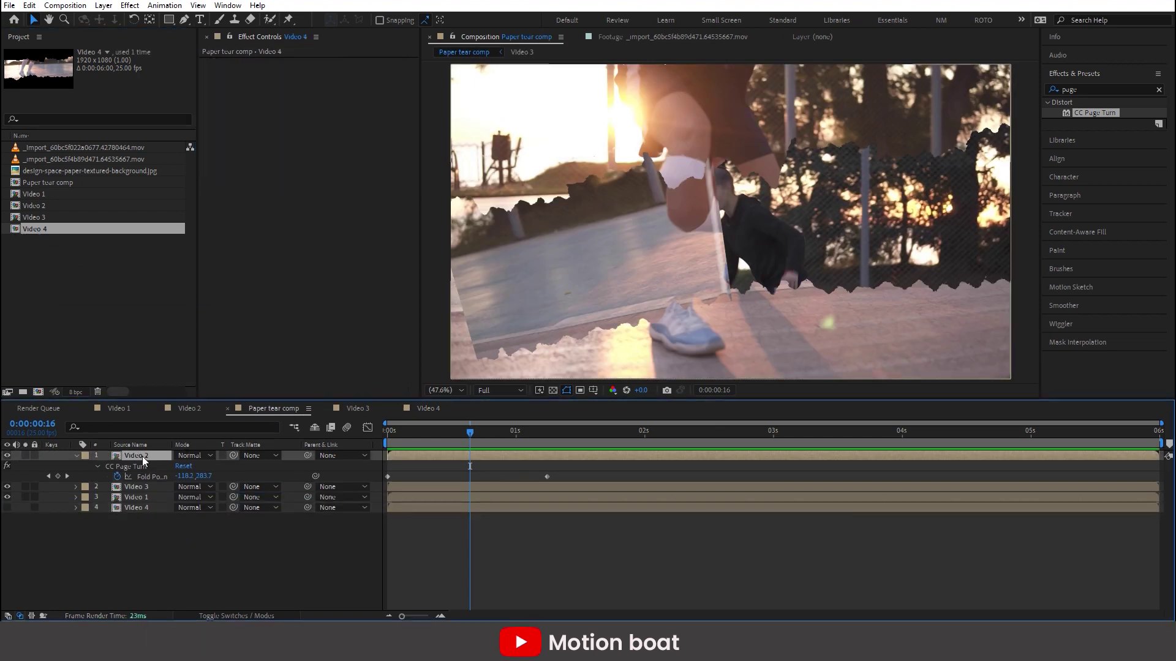
{"action": "left_click", "coordinate": [355, 160]}
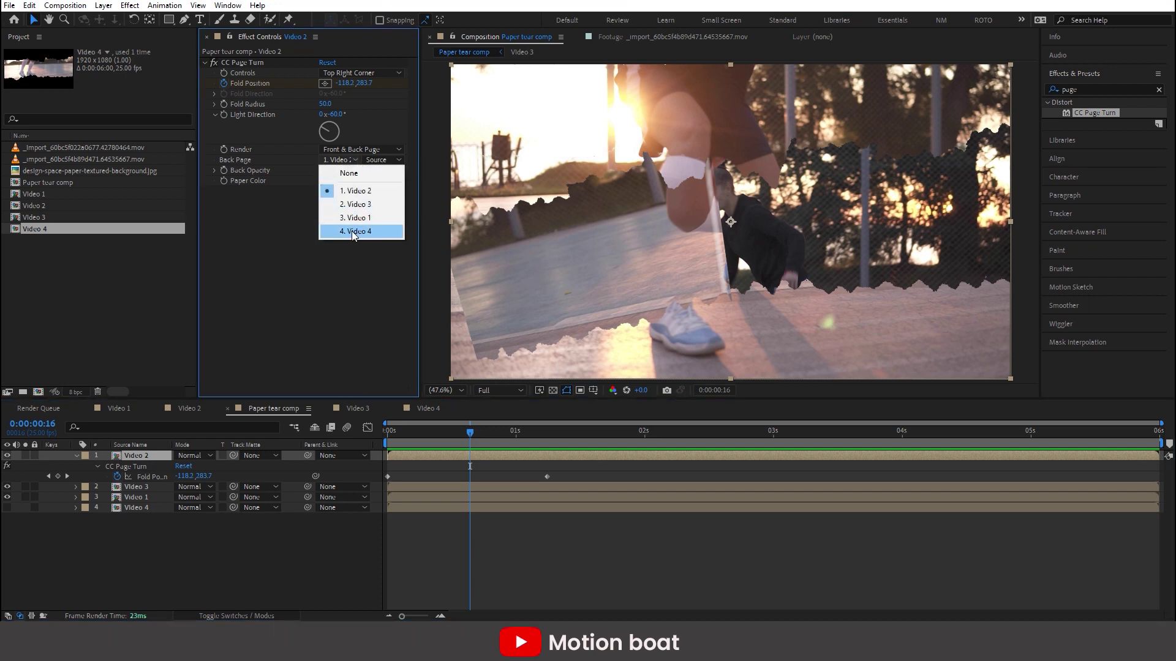
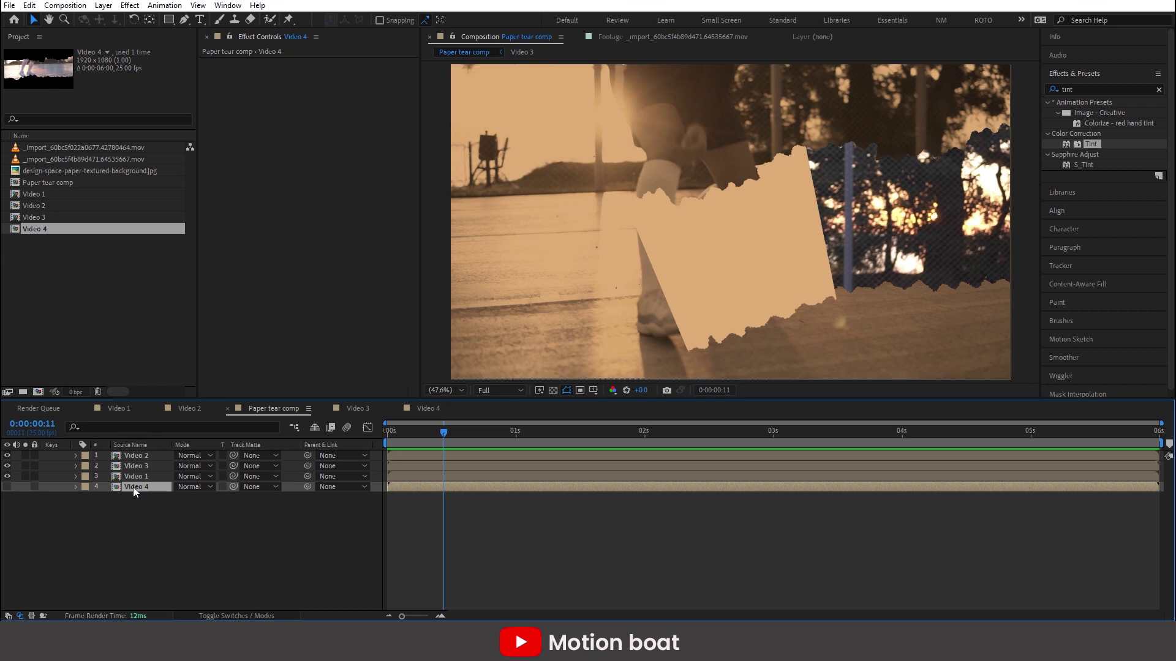
Step: Reorder Video 2's effects so Tint sits above CC Page Turn, and scrub through the page turn to check the back page
{"action": "left_click", "coordinate": [136, 457]}
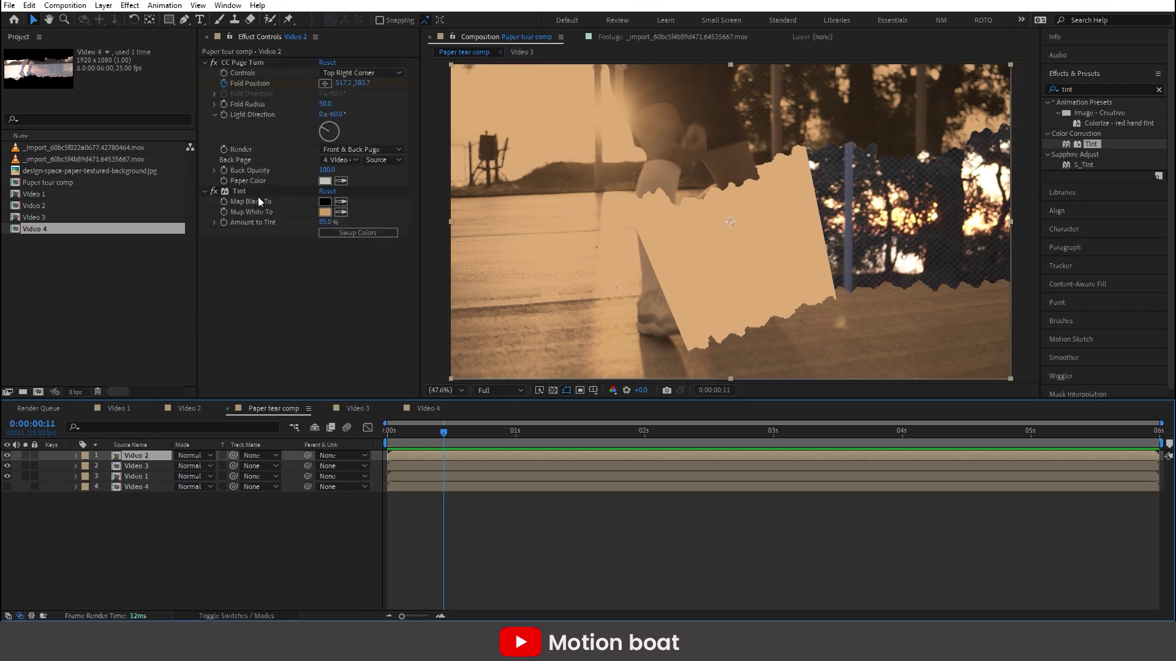
{"action": "left_click_drag", "start_coordinate": [242, 191], "coordinate": [266, 61]}
{"action": "left_click", "coordinate": [397, 431]}
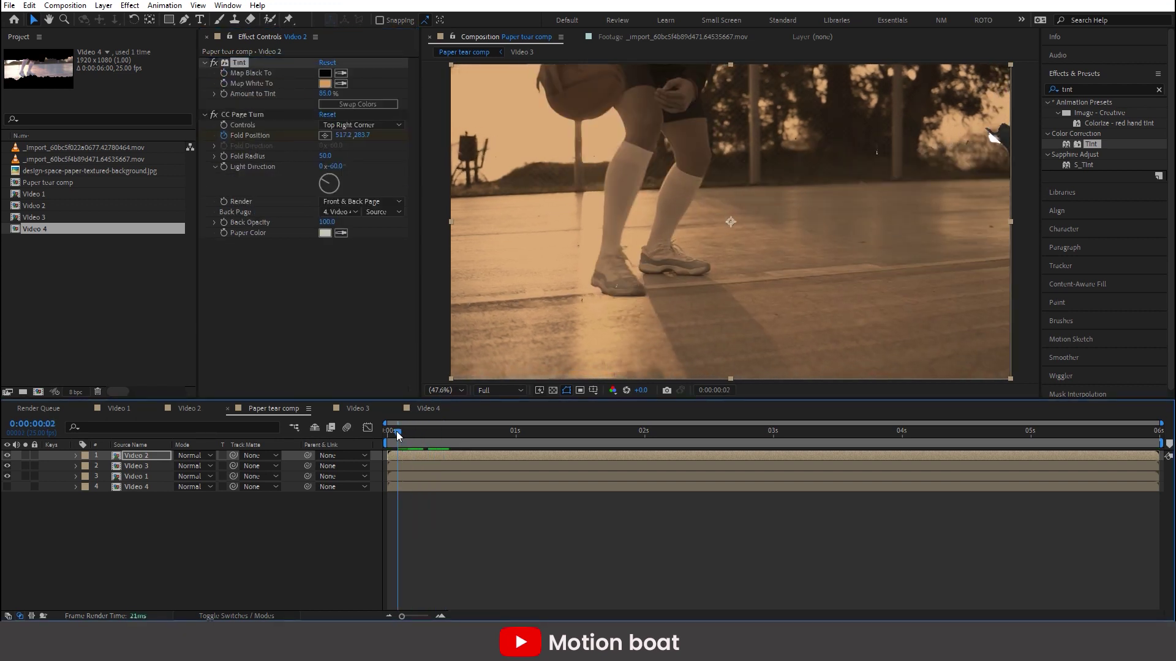
{"action": "left_click_drag", "start_coordinate": [395, 431], "coordinate": [479, 433]}
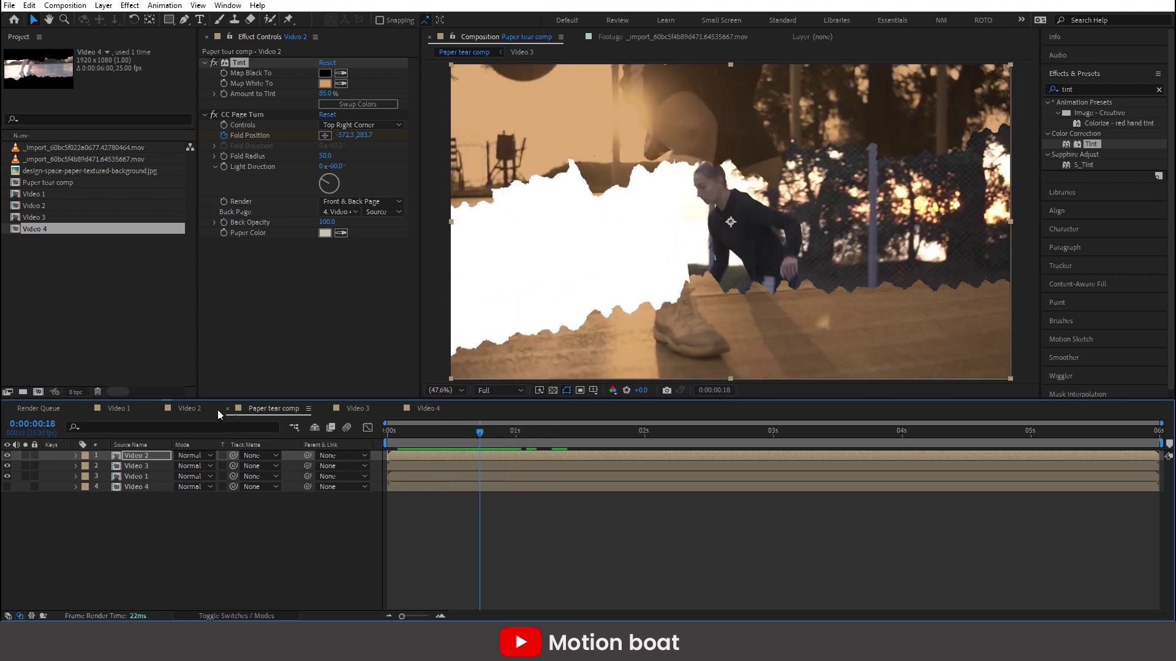
Step: Change the Fill color of the clip in the Video 4 composition from white to a medium gray
{"action": "left_click", "coordinate": [429, 408]}
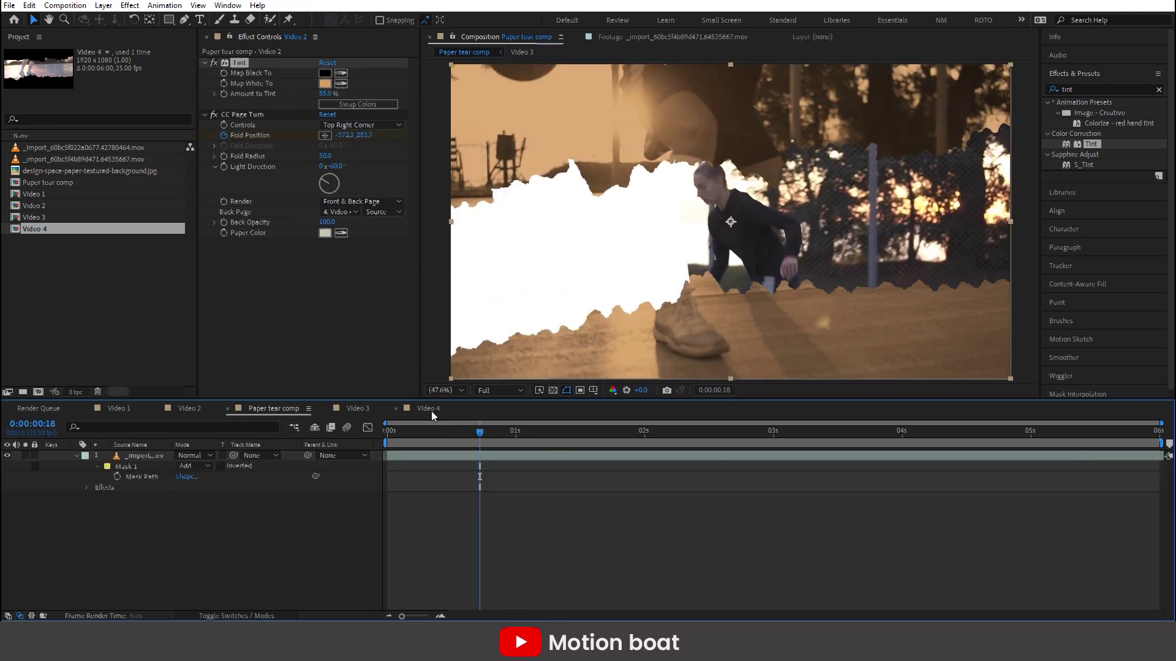
{"action": "left_click", "coordinate": [138, 457]}
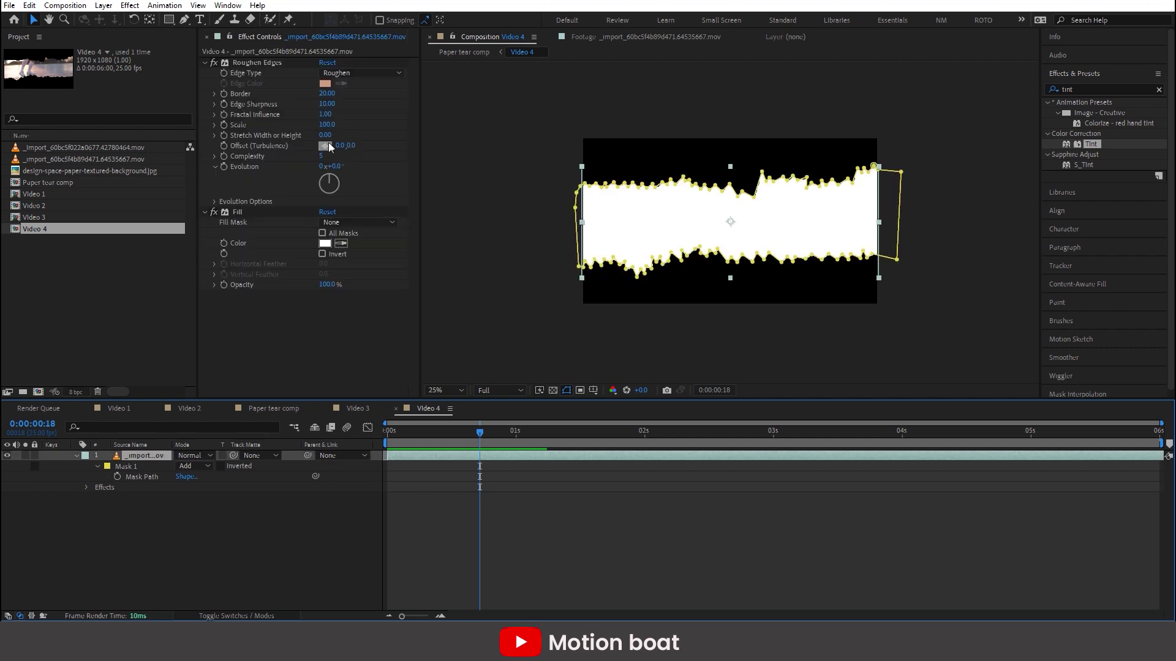
{"action": "left_click", "coordinate": [325, 244]}
{"action": "left_click_drag", "start_coordinate": [525, 485], "coordinate": [503, 461]}
{"action": "left_click", "coordinate": [771, 401]}
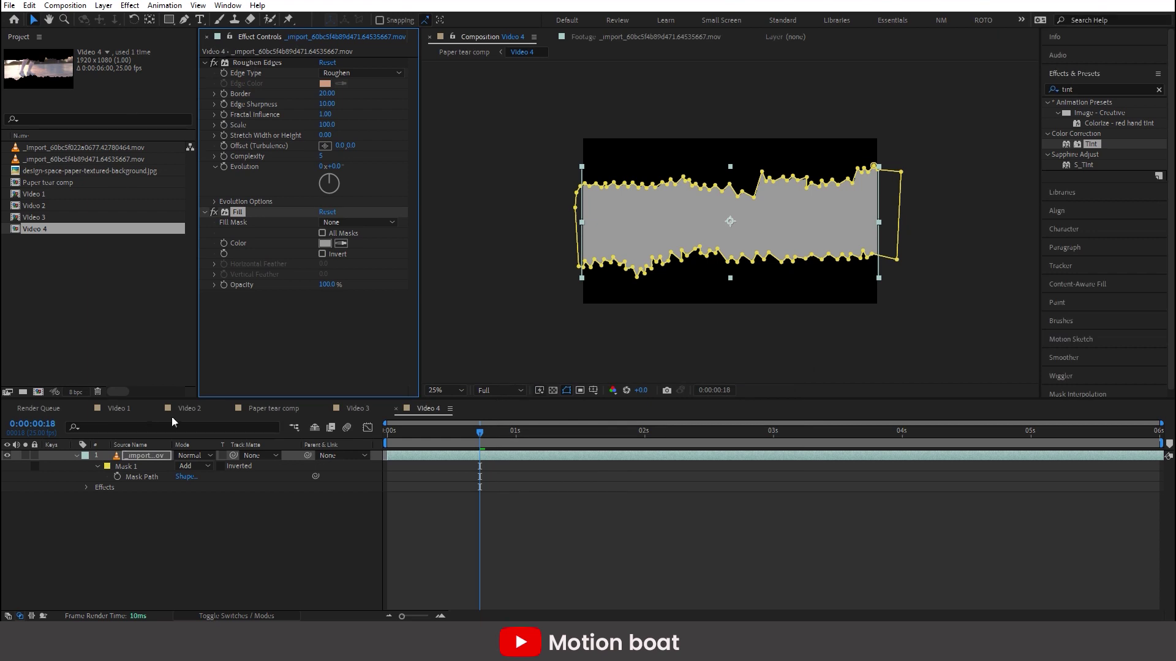
Step: In Paper tear comp, set Video 2's CC Page Turn Light Direction to 62° and scrub through the turn
{"action": "left_click", "coordinate": [279, 409]}
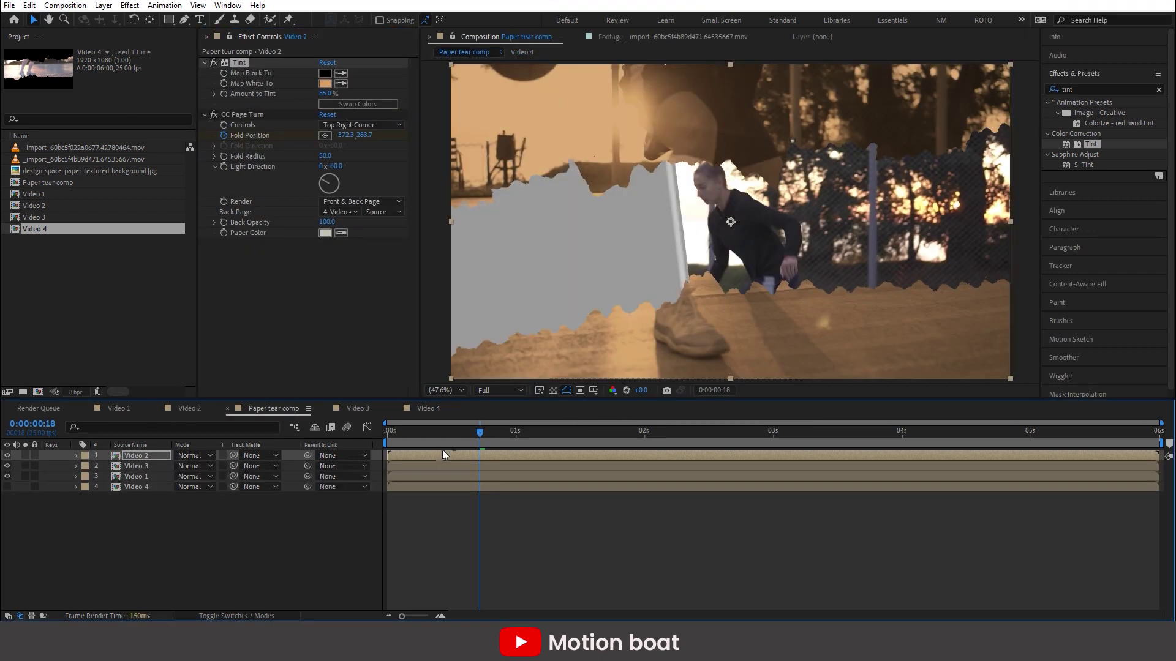
{"action": "left_click_drag", "start_coordinate": [325, 185], "coordinate": [344, 184]}
{"action": "left_click_drag", "start_coordinate": [499, 437], "coordinate": [592, 448]}
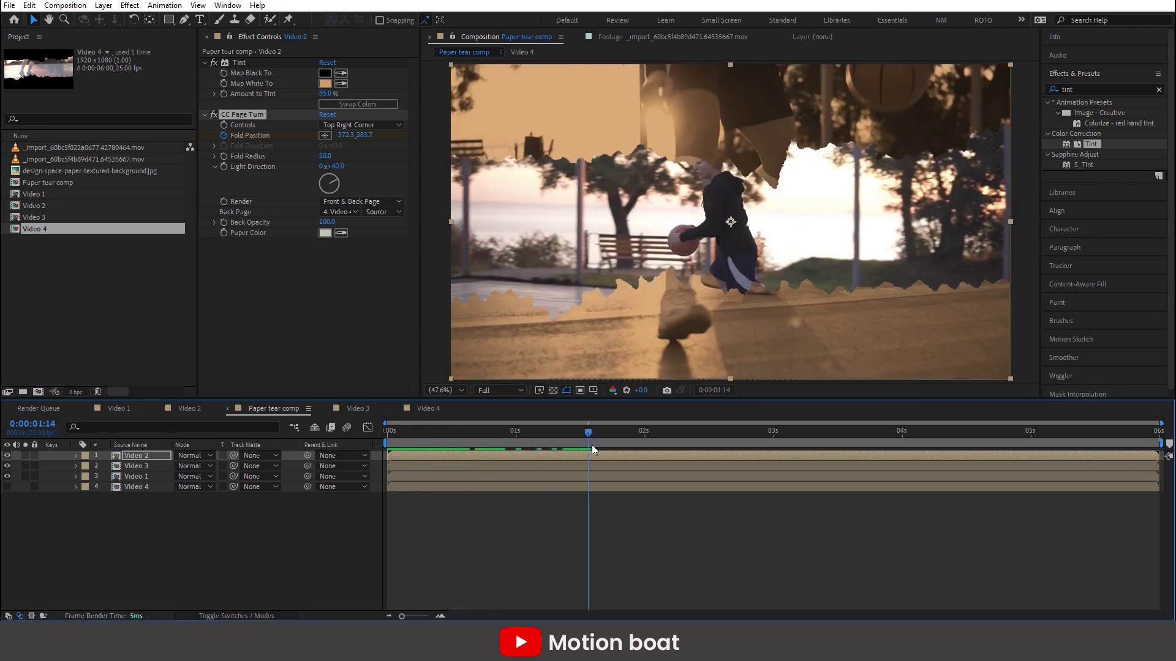
{"action": "left_click", "coordinate": [158, 505]}
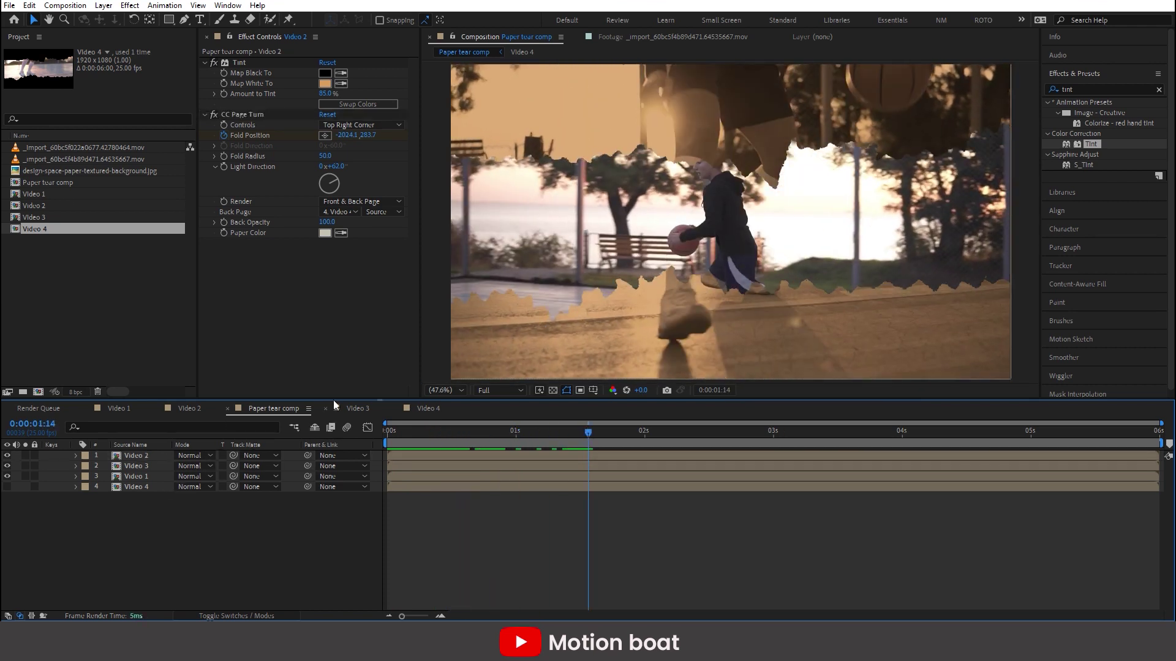
Step: Open the Video 3 composition and duplicate its masked clip
{"action": "left_click", "coordinate": [358, 409]}
{"action": "left_click", "coordinate": [136, 455]}
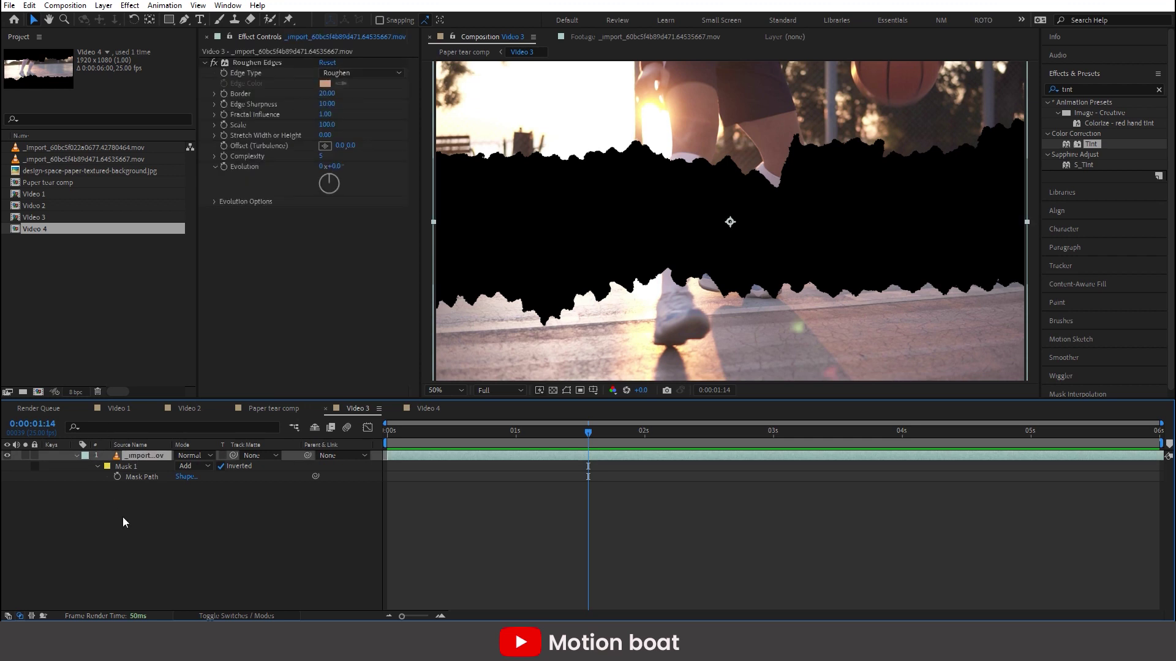
{"action": "key", "text": "ctrl+d"}
Step: Apply a Generate Fill effect to the lower clip copy in Video 3 and set its color to light gray CDCDCD
{"action": "left_click", "coordinate": [142, 468]}
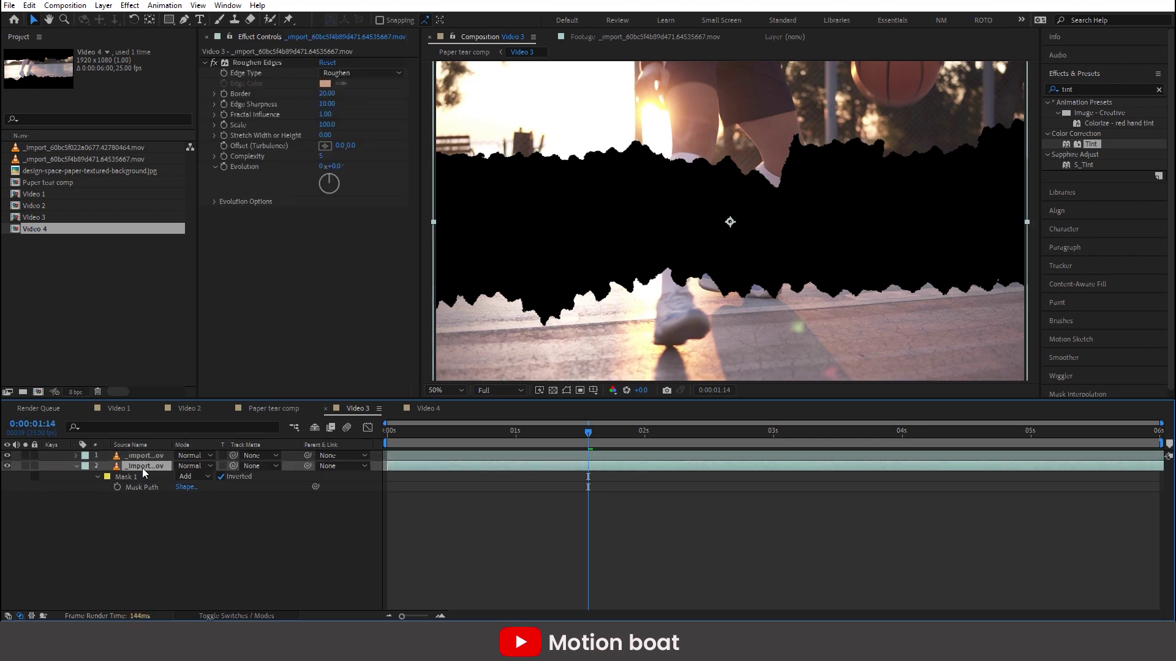
{"action": "right_click", "coordinate": [142, 468]}
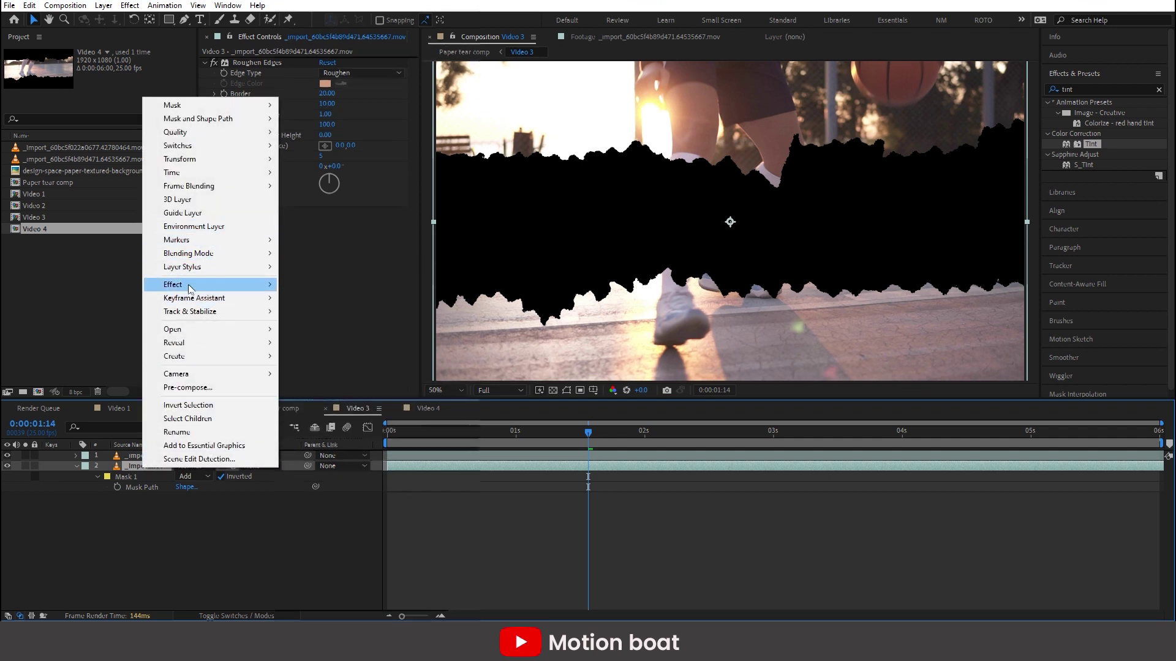
{"action": "mouse_move", "coordinate": [190, 289]}
{"action": "mouse_move", "coordinate": [380, 183]}
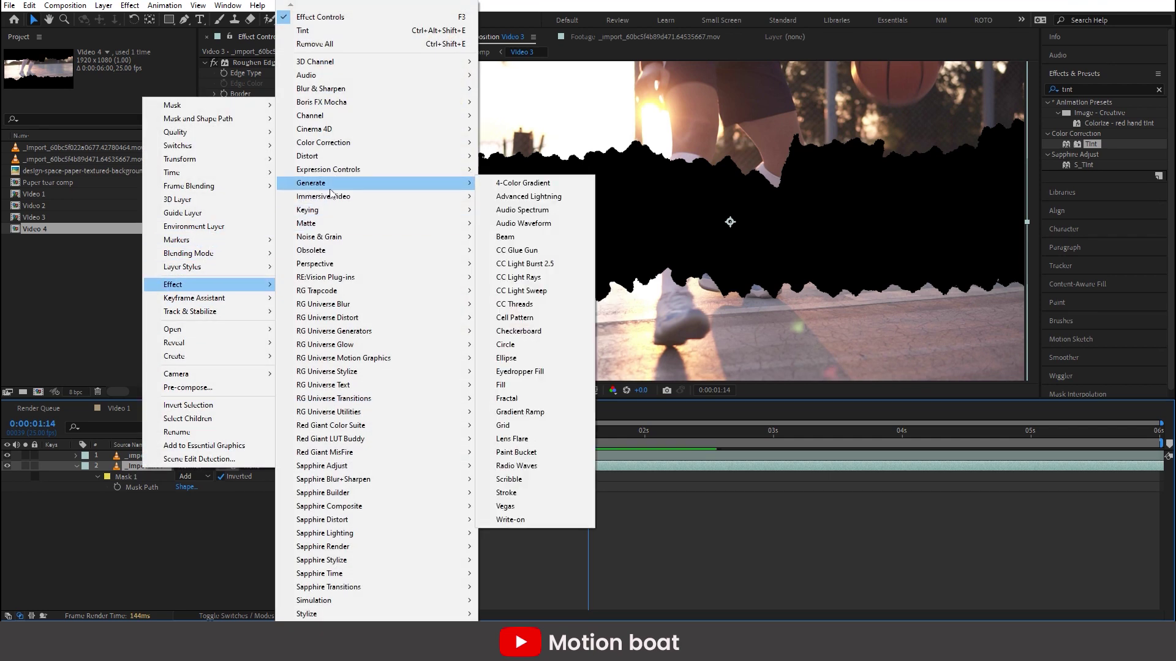
{"action": "left_click", "coordinate": [501, 385]}
{"action": "left_click", "coordinate": [325, 243]}
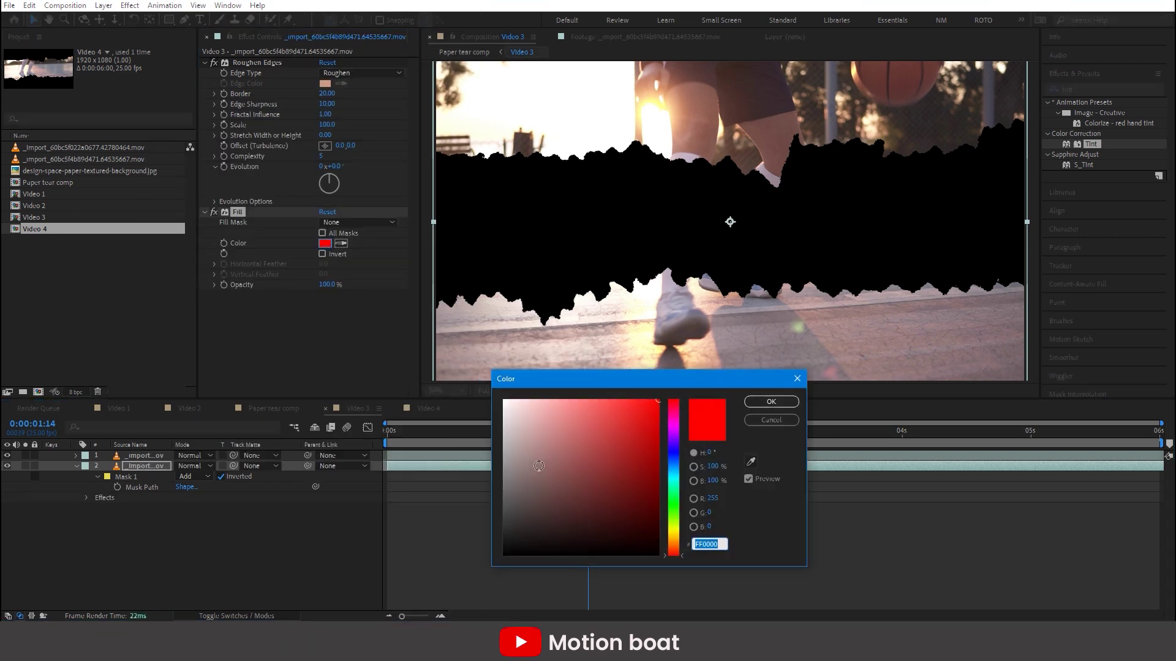
{"action": "left_click", "coordinate": [508, 455]}
{"action": "left_click", "coordinate": [502, 430]}
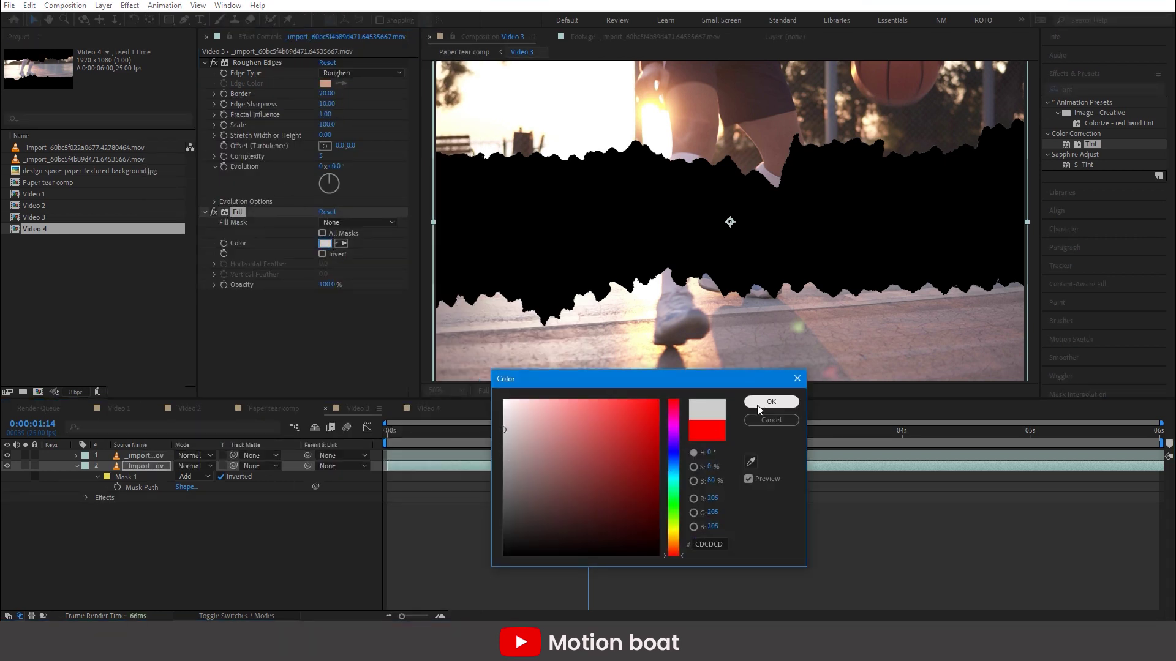
{"action": "left_click", "coordinate": [771, 402]}
Step: Show the mask path and shift the lower copy's upper and lower mask points slightly inward to expose a thin torn paper edge
{"action": "left_click", "coordinate": [152, 467]}
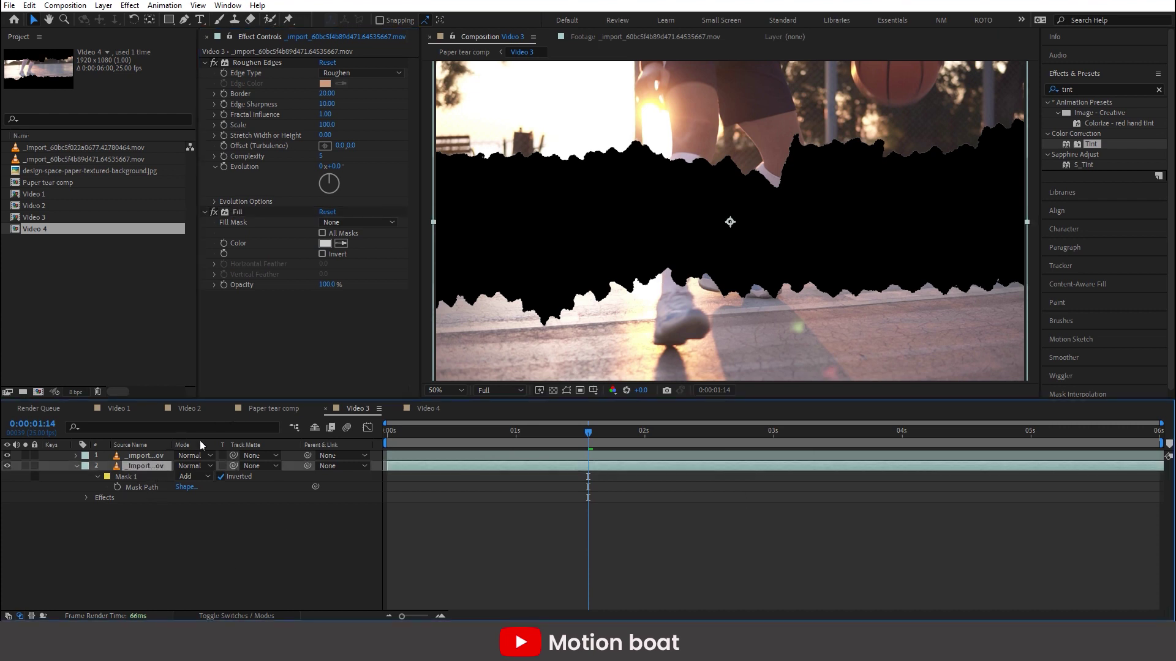
{"action": "left_click", "coordinate": [566, 391]}
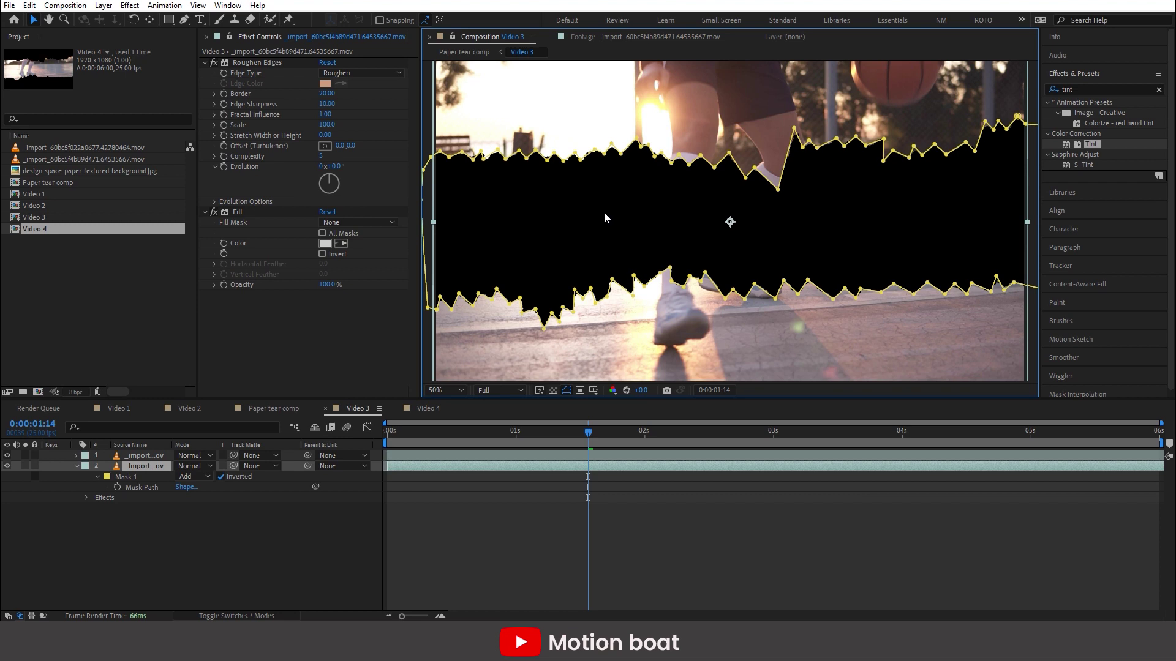
{"action": "scroll", "coordinate": [547, 215], "scroll_direction": "down", "scroll_amount": 2}
{"action": "left_click_drag", "start_coordinate": [549, 209], "coordinate": [956, 135]}
{"action": "key", "text": "period"}
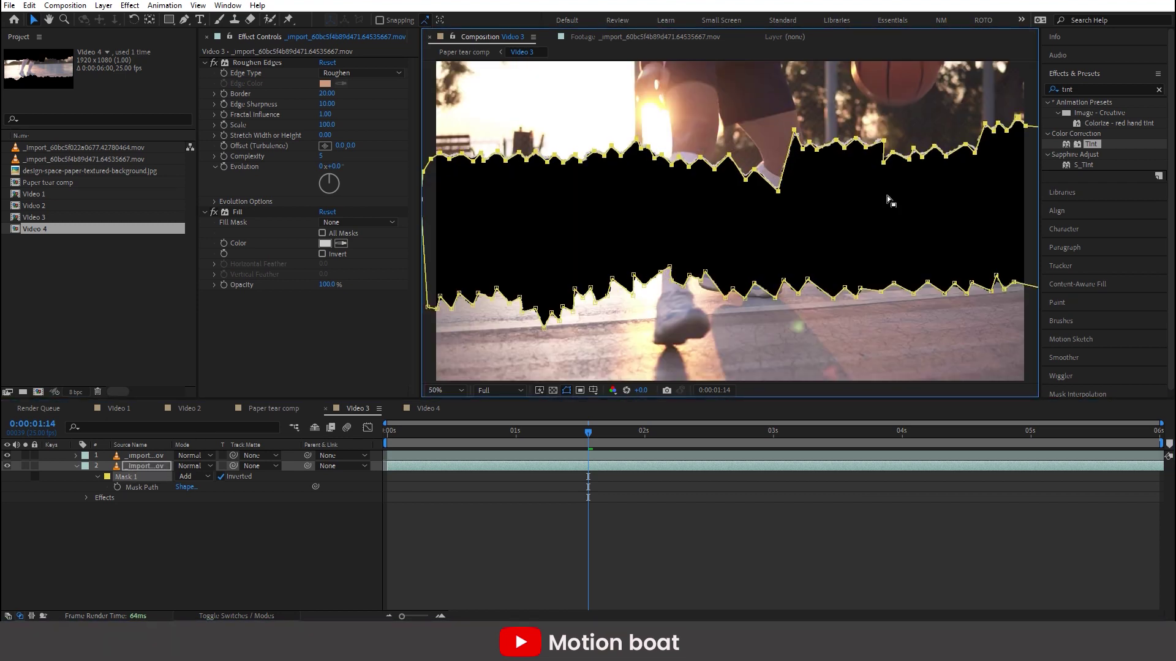
{"action": "left_click_drag", "start_coordinate": [432, 284], "coordinate": [1109, 357]}
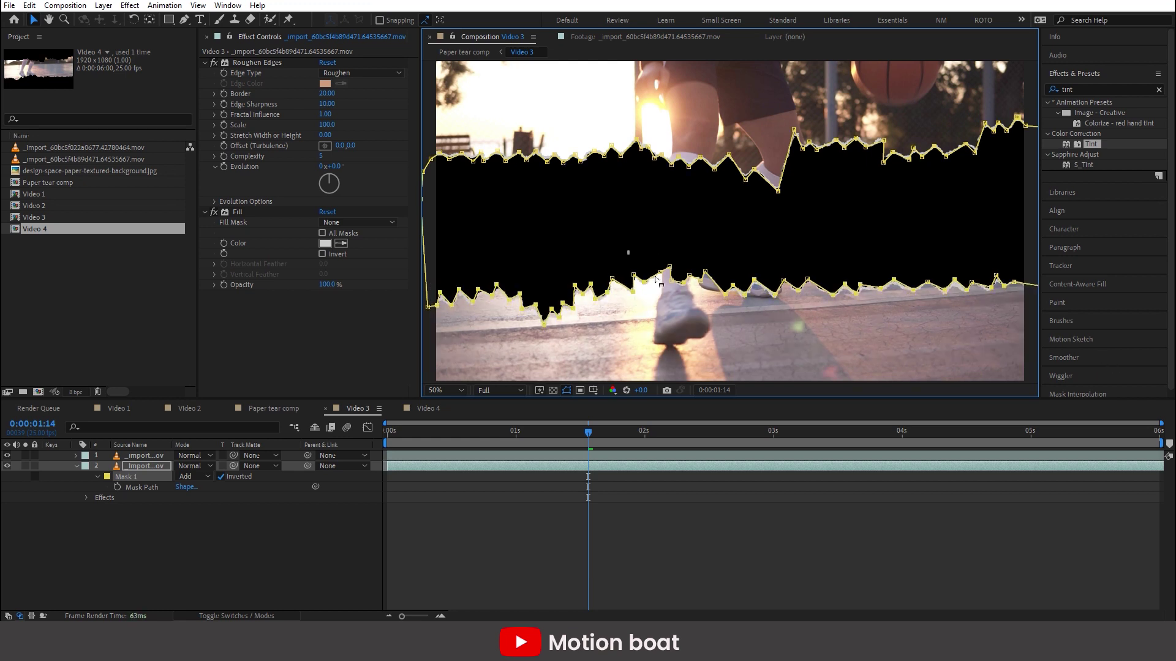
{"action": "left_click", "coordinate": [526, 527]}
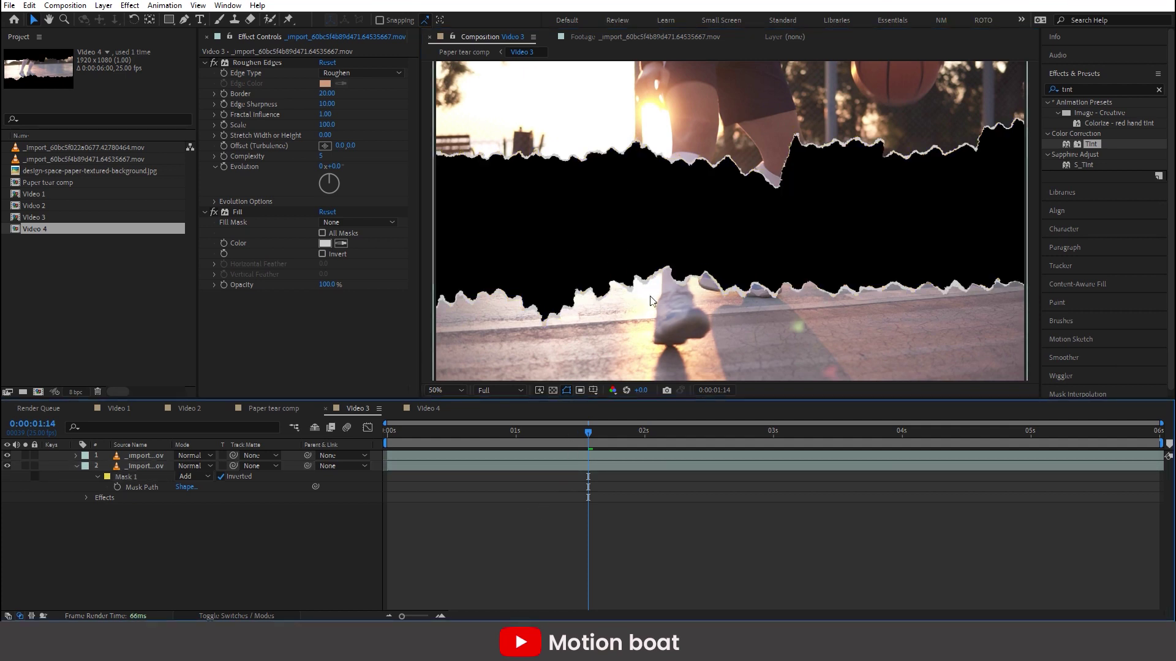
{"action": "left_click", "coordinate": [160, 466]}
{"action": "left_click", "coordinate": [701, 164]}
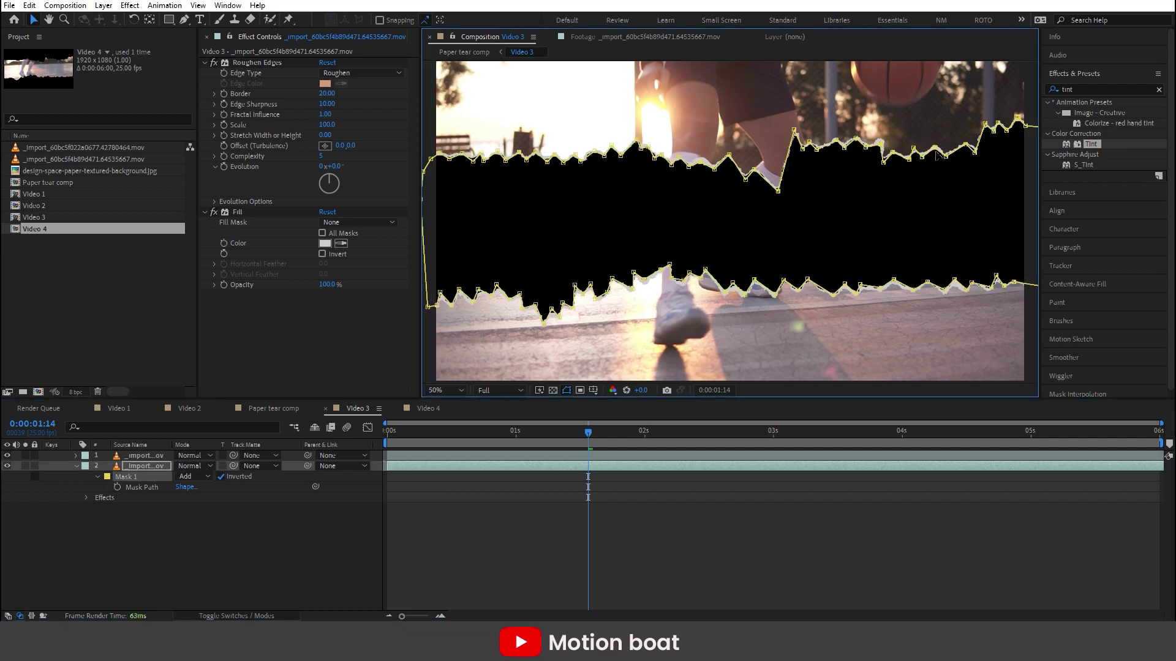
Step: Set the Fill color of the lower clip copy in Video 3 to white
{"action": "left_click", "coordinate": [324, 244]}
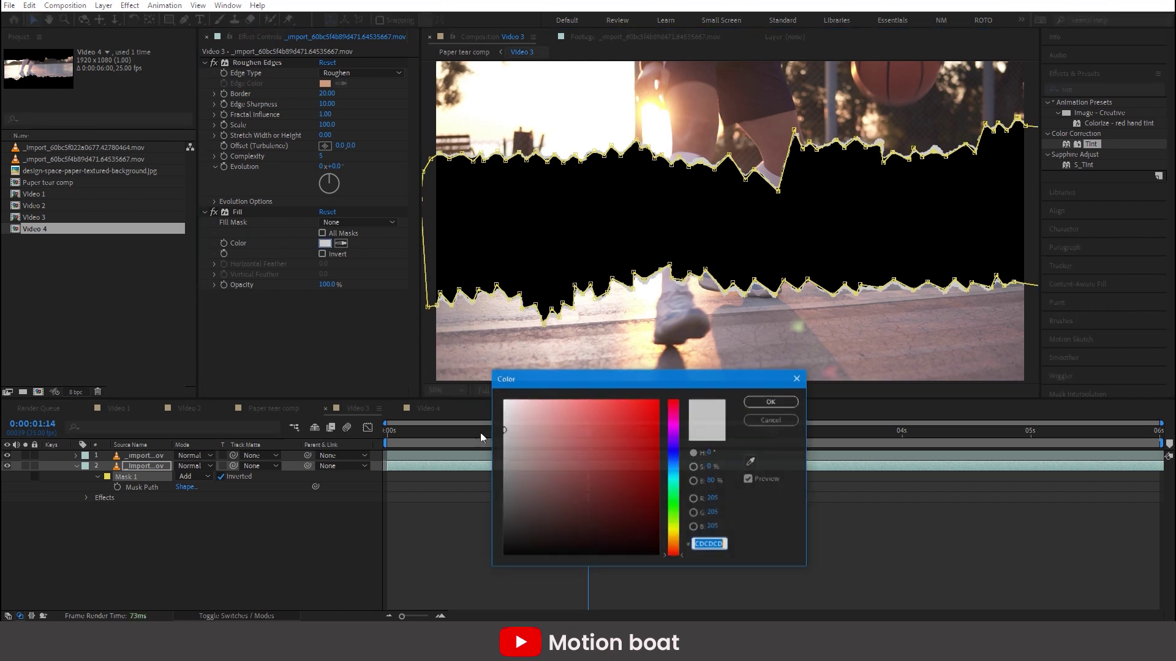
{"action": "left_click", "coordinate": [790, 420]}
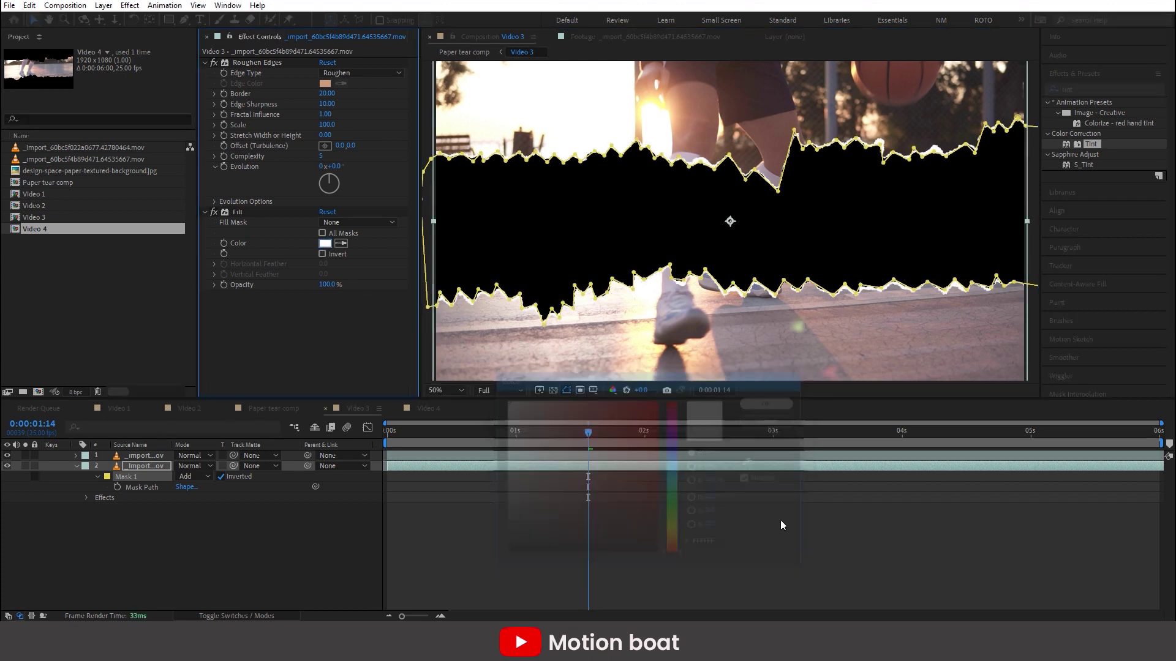
{"action": "left_click", "coordinate": [844, 503]}
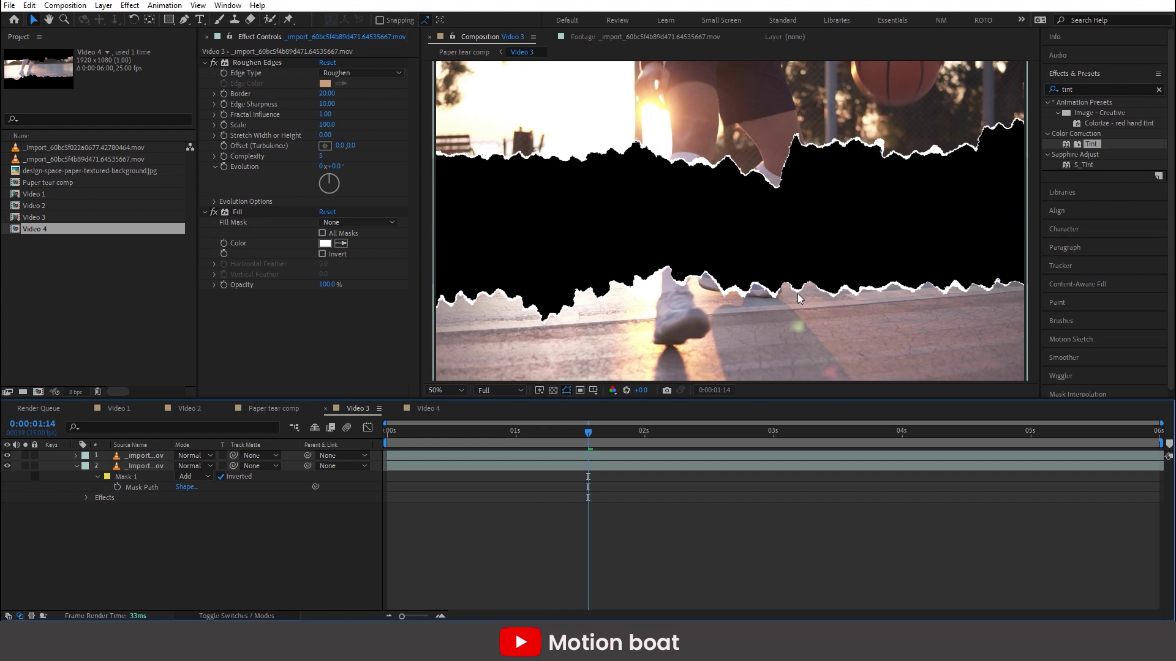
Step: Return to Paper tear comp and remove the Tint effect from the Video 3 layer
{"action": "left_click", "coordinate": [447, 53]}
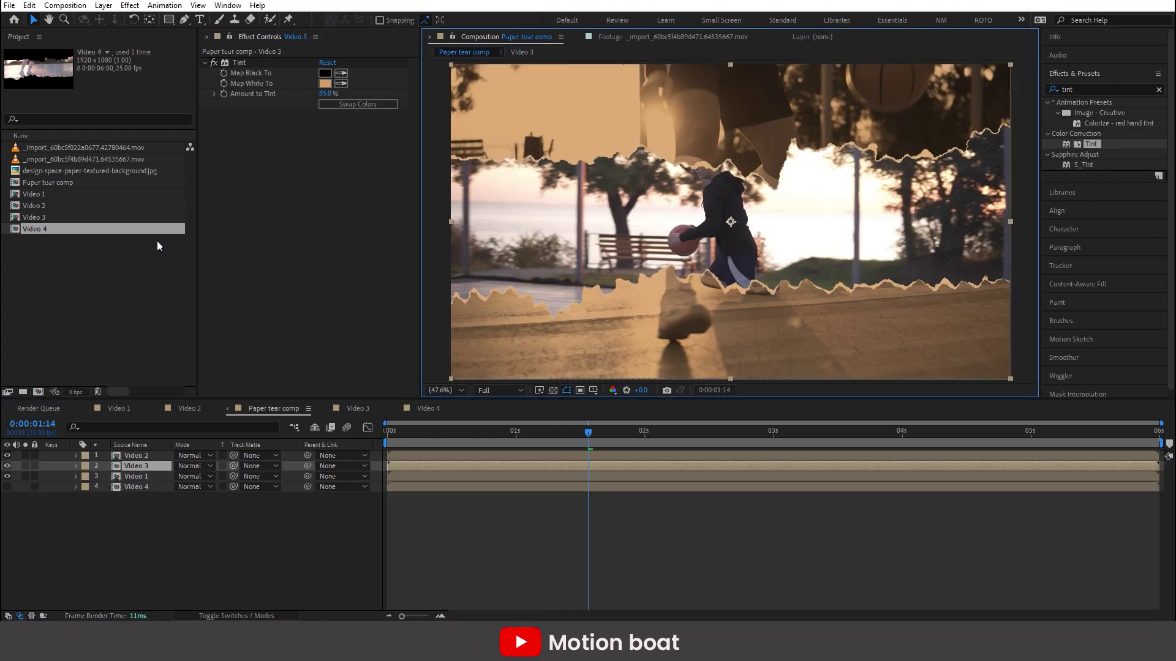
{"action": "left_click", "coordinate": [237, 62]}
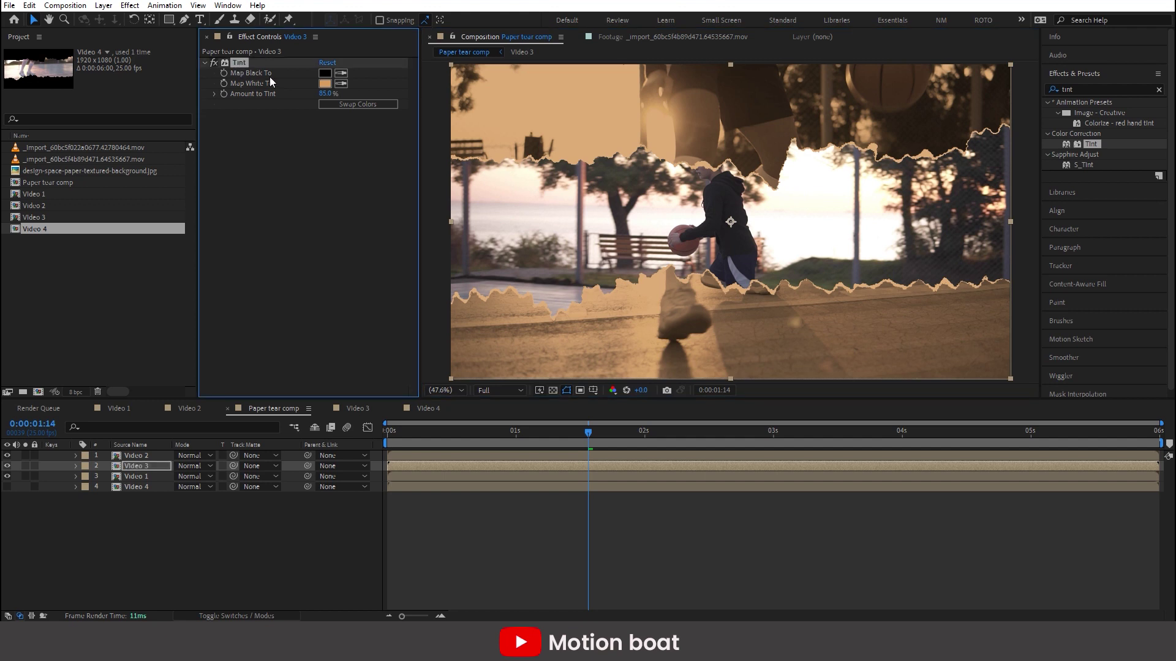
{"action": "key", "text": "Delete"}
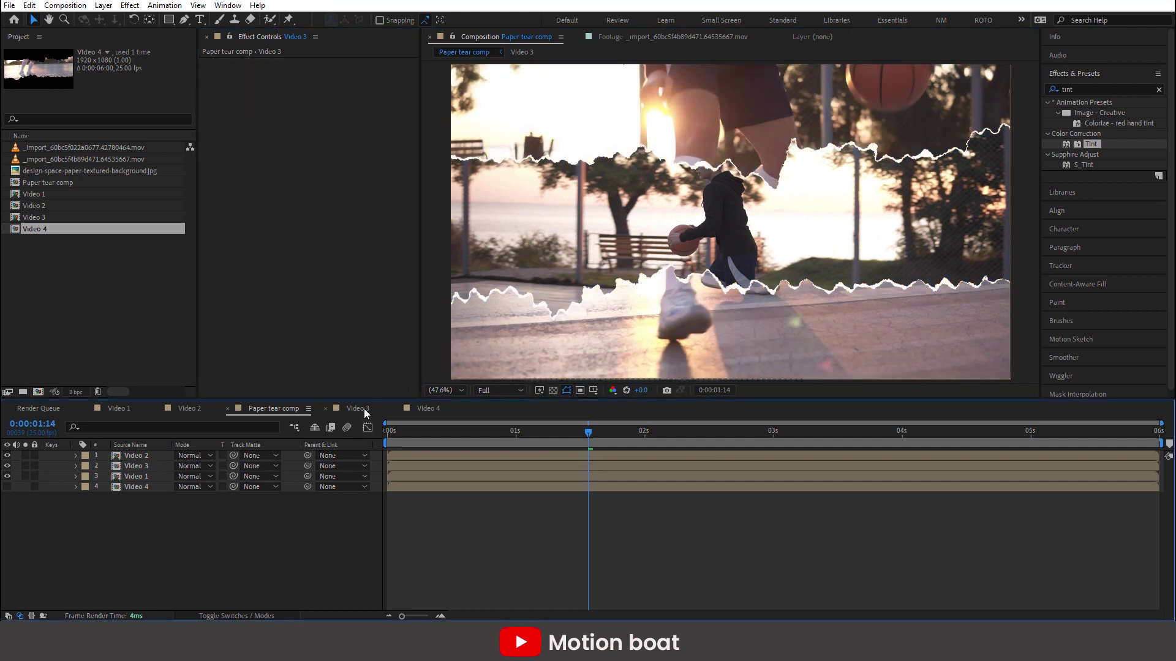
Step: Paste the Tint effect onto the upper clip inside Video 3 and preview the result in Paper tear comp
{"action": "left_click", "coordinate": [364, 409]}
{"action": "left_click", "coordinate": [144, 466]}
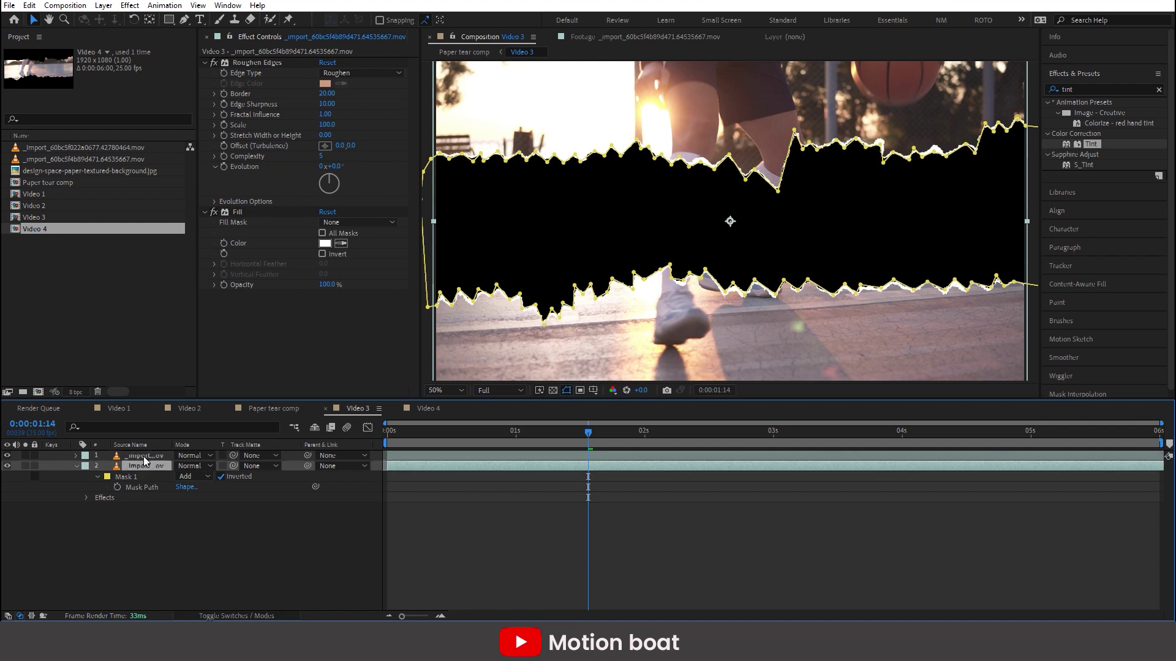
{"action": "left_click", "coordinate": [143, 456]}
{"action": "key", "text": "ctrl+v"}
{"action": "left_click", "coordinate": [274, 408]}
{"action": "left_click_drag", "start_coordinate": [422, 440], "coordinate": [396, 436]}
{"action": "key", "text": "space"}
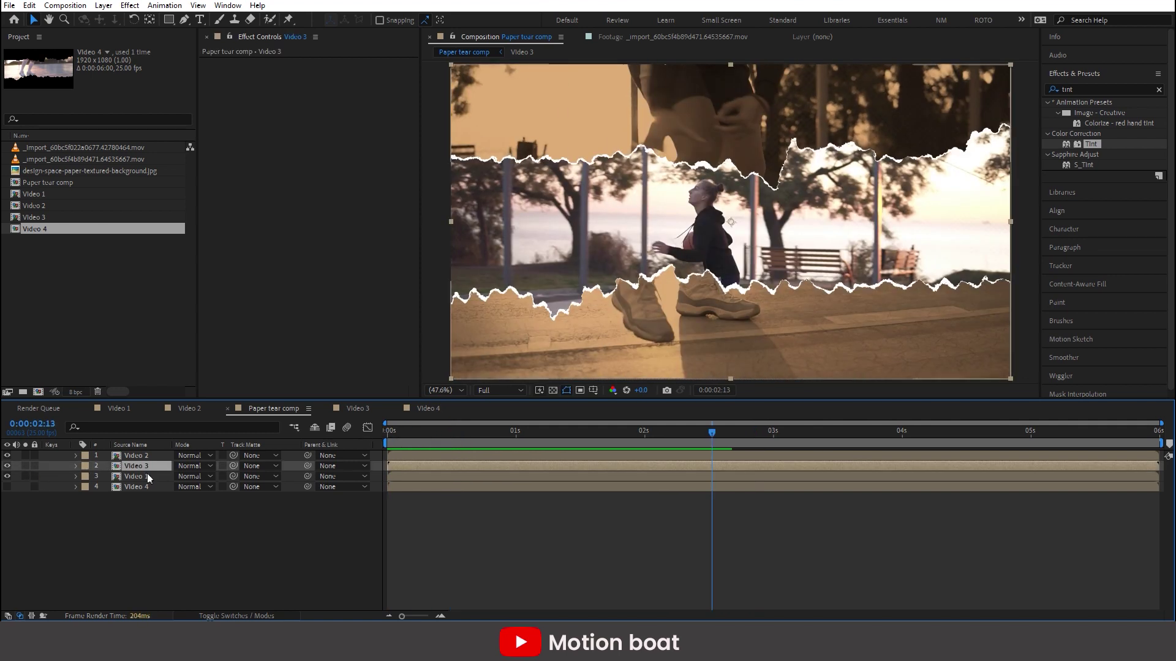
Step: Search the effects for "Drop" and apply Drop Shadow to the Video 3 layer in Paper tear comp
{"action": "left_click", "coordinate": [1051, 87]}
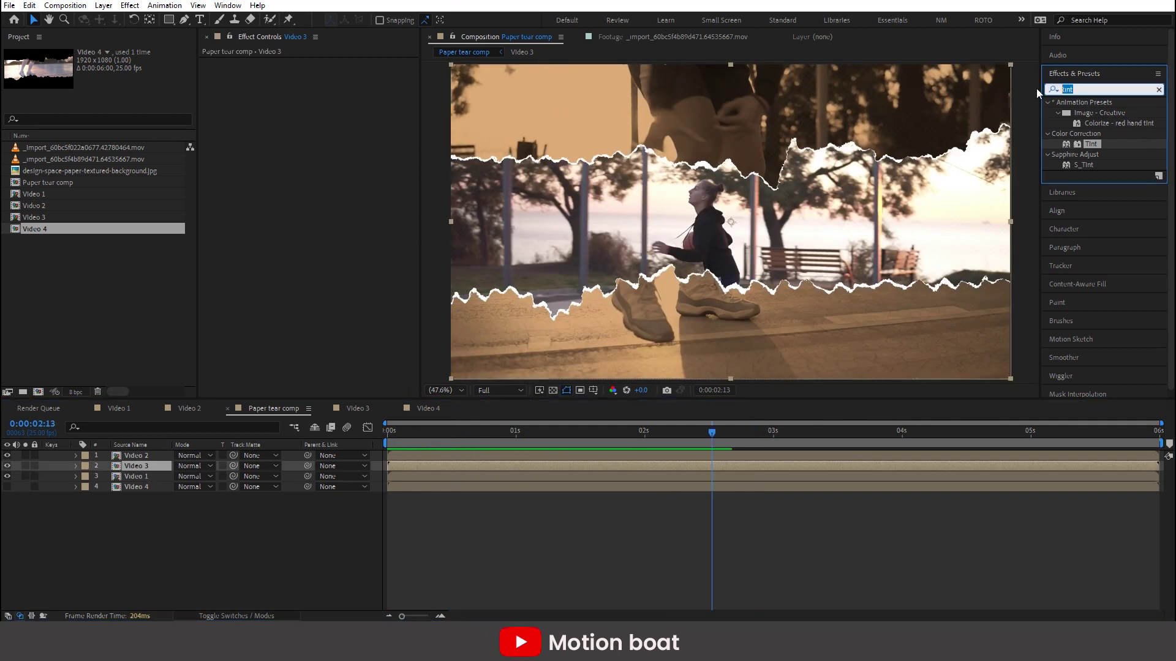
{"action": "type", "text": "Drop"}
{"action": "left_click_drag", "start_coordinate": [1105, 259], "coordinate": [147, 466]}
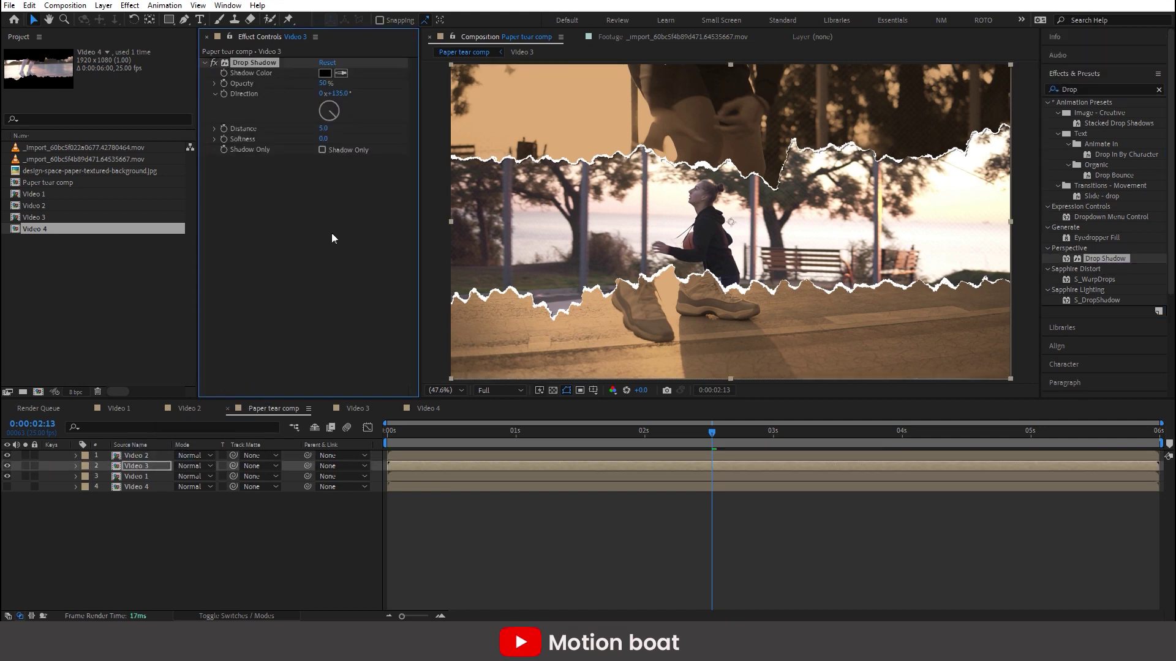
Step: Set Video 3's Drop Shadow Softness to 100 and Distance to 79, and preview the shadow
{"action": "left_click", "coordinate": [323, 138]}
{"action": "type", "text": "100"}
{"action": "left_click_drag", "start_coordinate": [324, 128], "coordinate": [372, 128]}
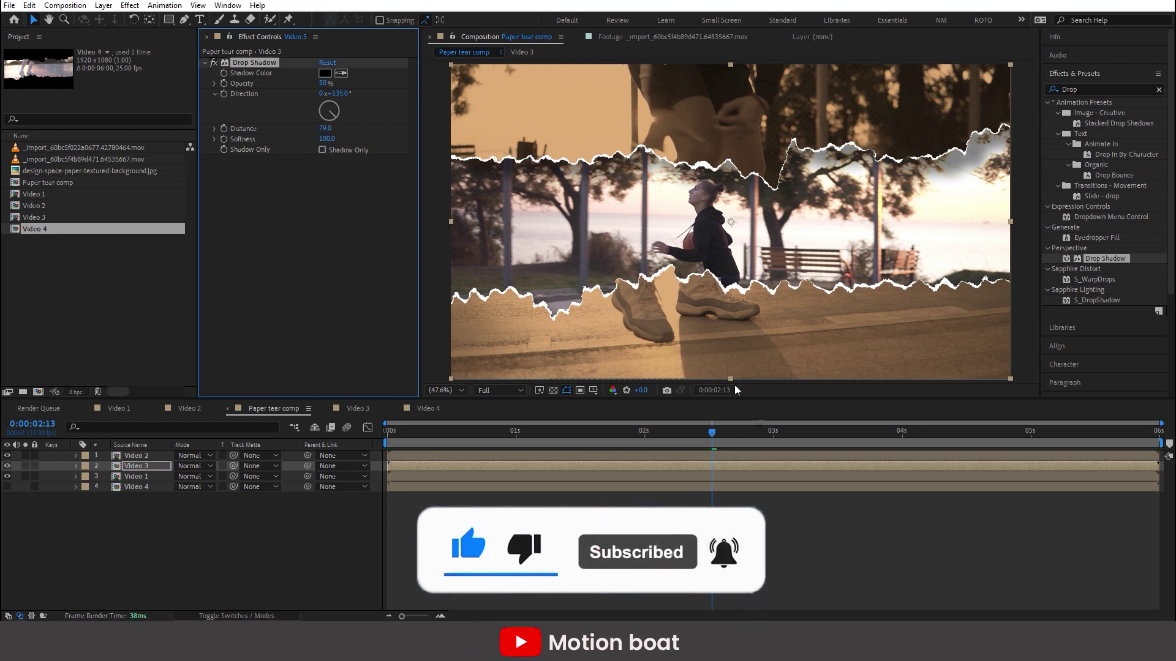
{"action": "left_click", "coordinate": [665, 432]}
{"action": "key", "text": "space"}
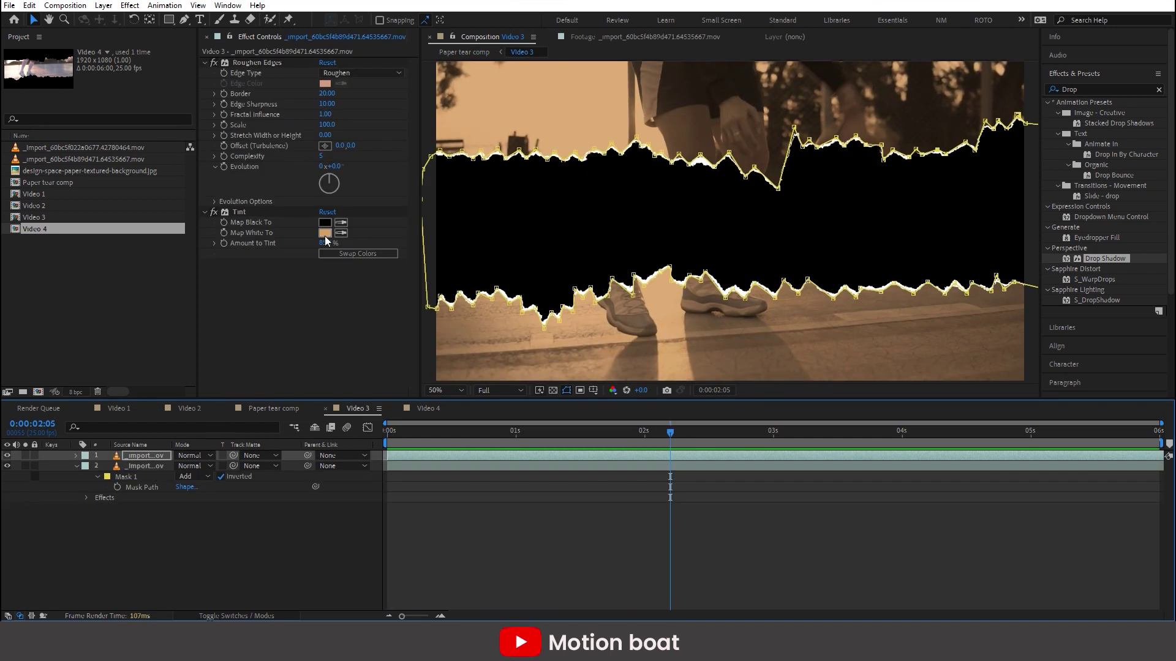
Step: Change the Tint's Map White To color on Video 3's upper clip to pink-purple and check it in Paper tear comp
{"action": "left_click", "coordinate": [671, 427]}
{"action": "key", "text": "Return"}
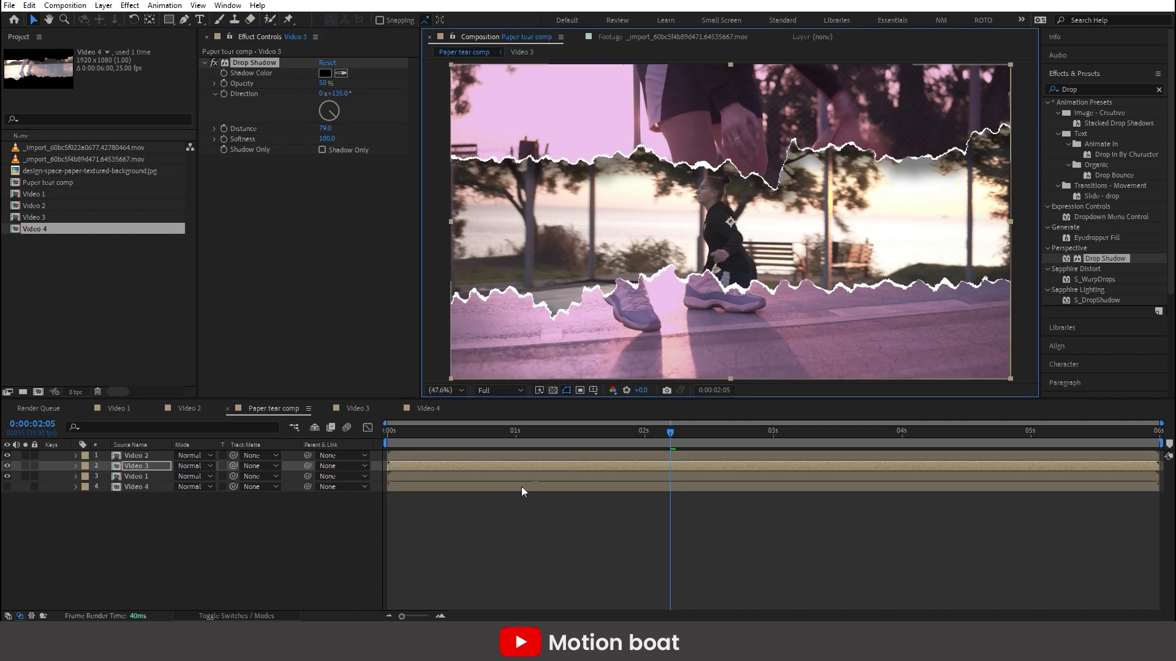
{"action": "left_click_drag", "start_coordinate": [667, 432], "coordinate": [356, 406]}
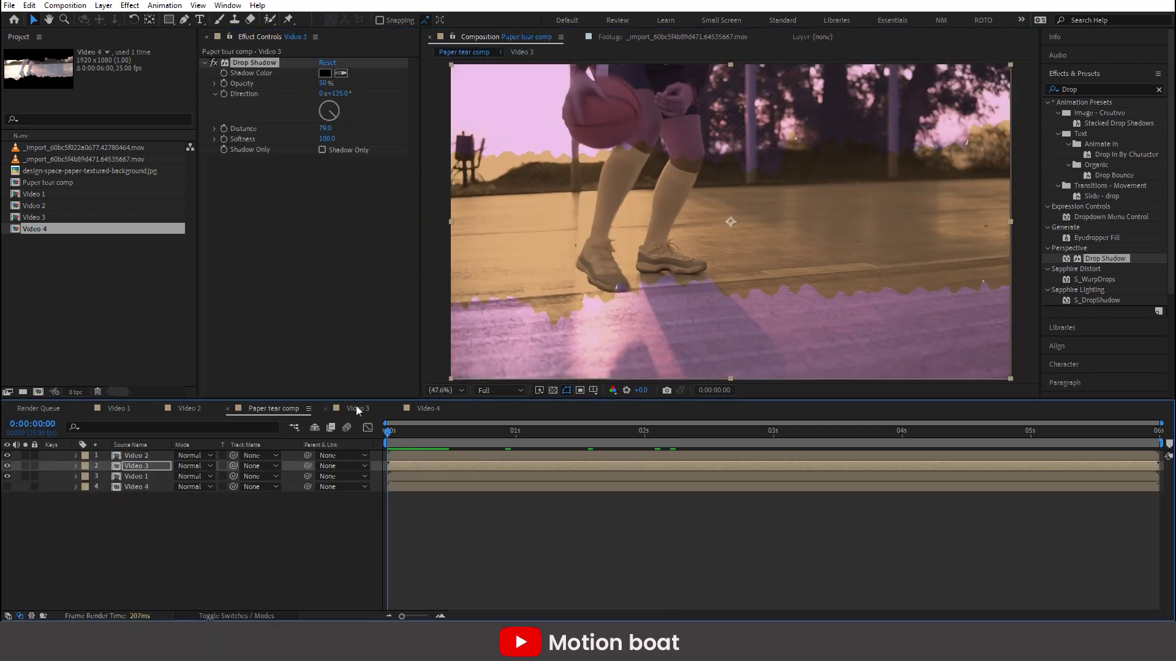
Step: Replace Video 2's Tint with the copied pink-purple Tint, place it above CC Page Turn, and preview the result
{"action": "left_click", "coordinate": [134, 455]}
{"action": "left_click", "coordinate": [228, 61]}
{"action": "key", "text": "ctrl+b"}
{"action": "key", "text": "Delete"}
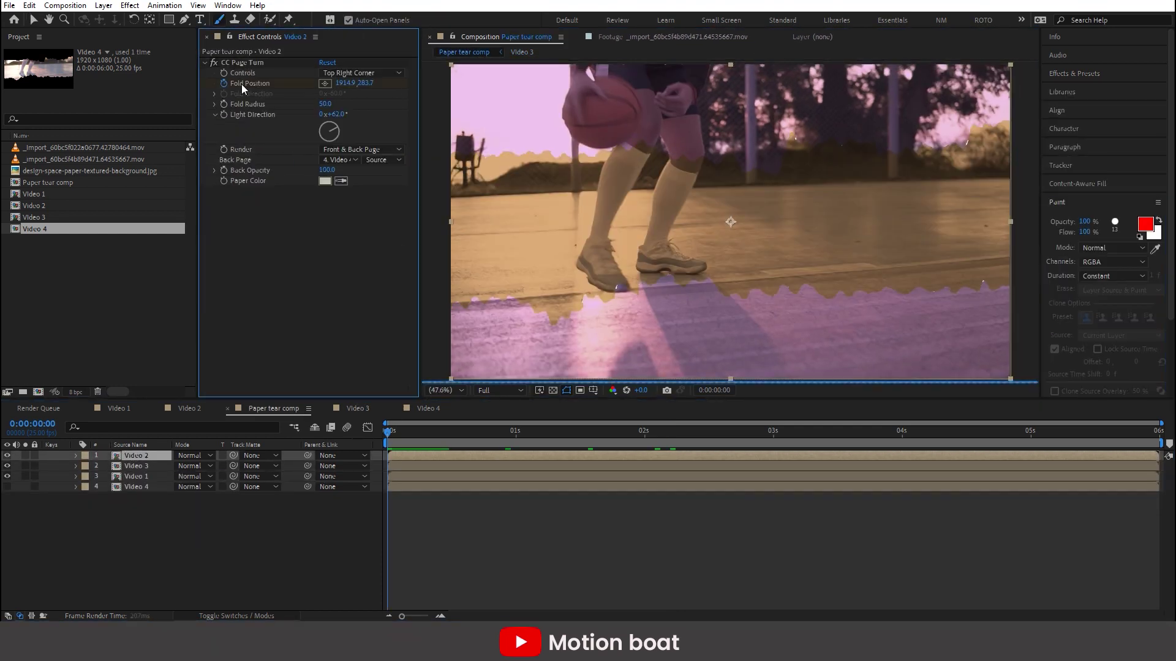
{"action": "key", "text": "ctrl+z"}
{"action": "left_click_drag", "start_coordinate": [260, 86], "coordinate": [263, 59]}
{"action": "key", "text": "space"}
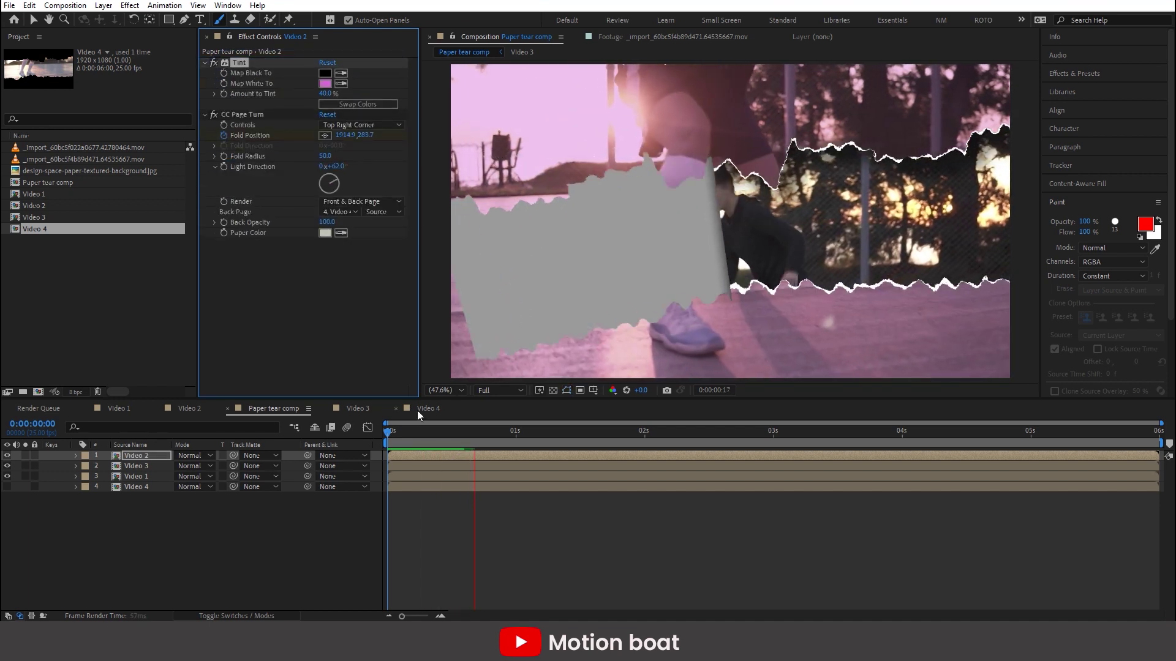
{"action": "key", "text": "space"}
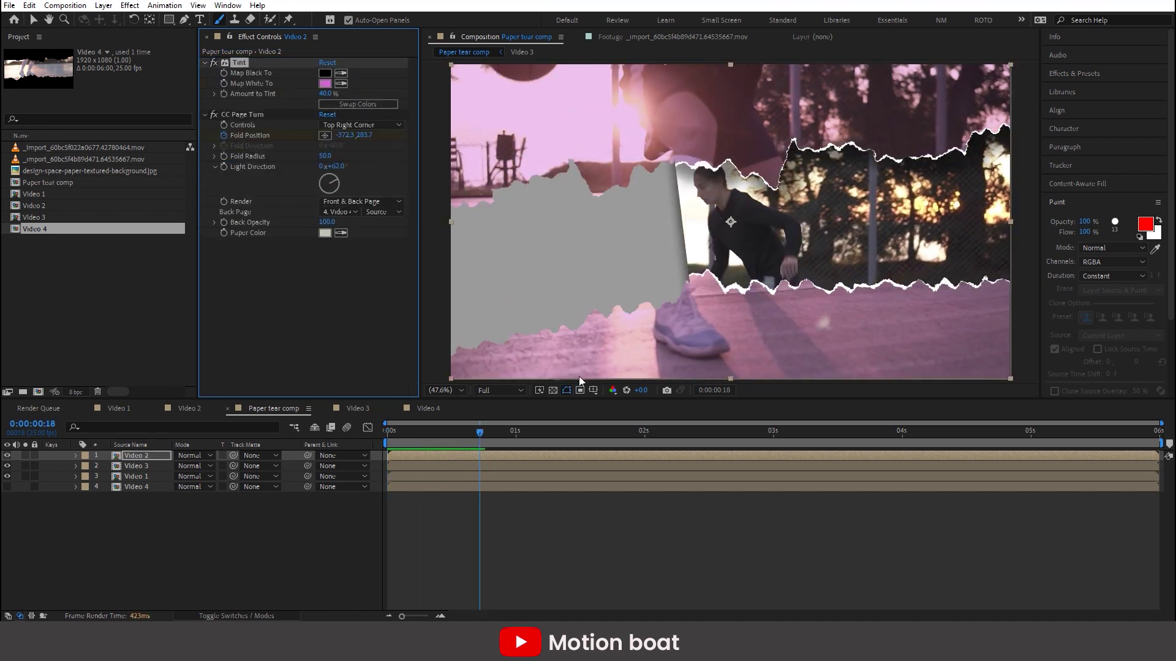
Step: Change the Fill color on the clip inside Video 4 to near-white and return to Paper tear comp
{"action": "left_click", "coordinate": [428, 408]}
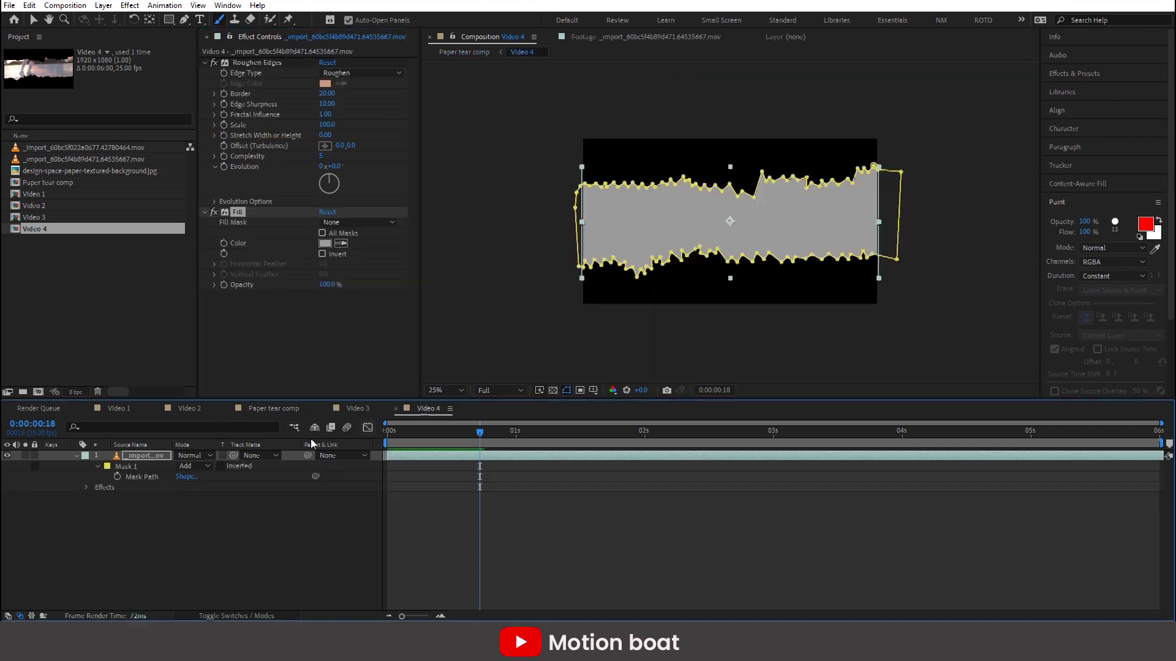
{"action": "left_click", "coordinate": [323, 245]}
{"action": "left_click", "coordinate": [503, 407]}
{"action": "left_click", "coordinate": [771, 402]}
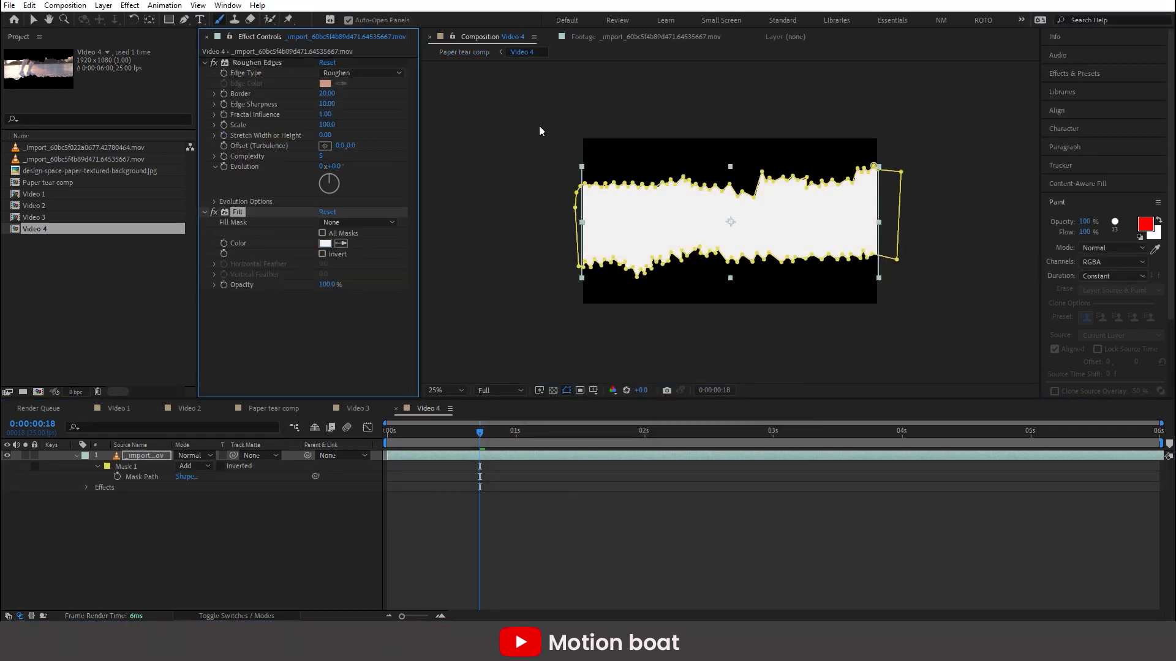
{"action": "left_click", "coordinate": [464, 53]}
Step: Add the design-space-paper-textured-background.jpg image as the top layer of Paper tear comp and scale it to about 42.9%
{"action": "double_click", "coordinate": [61, 169]}
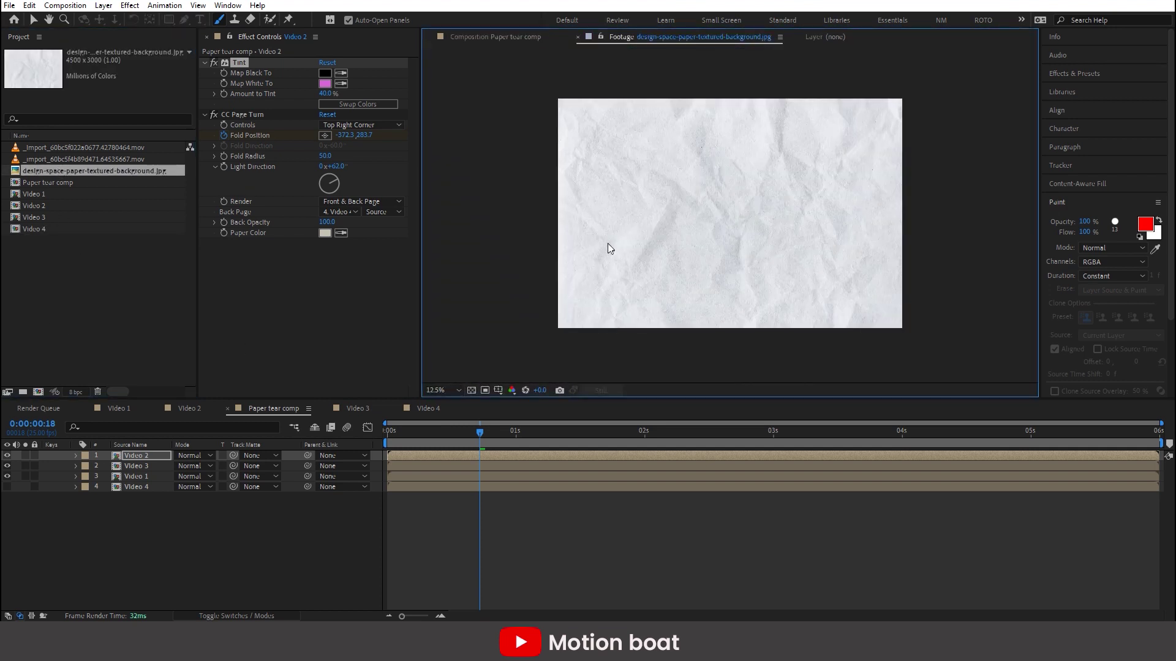
{"action": "left_click", "coordinate": [499, 37]}
{"action": "left_click_drag", "start_coordinate": [60, 170], "coordinate": [120, 454]}
{"action": "key", "text": "s"}
{"action": "left_click", "coordinate": [215, 466]}
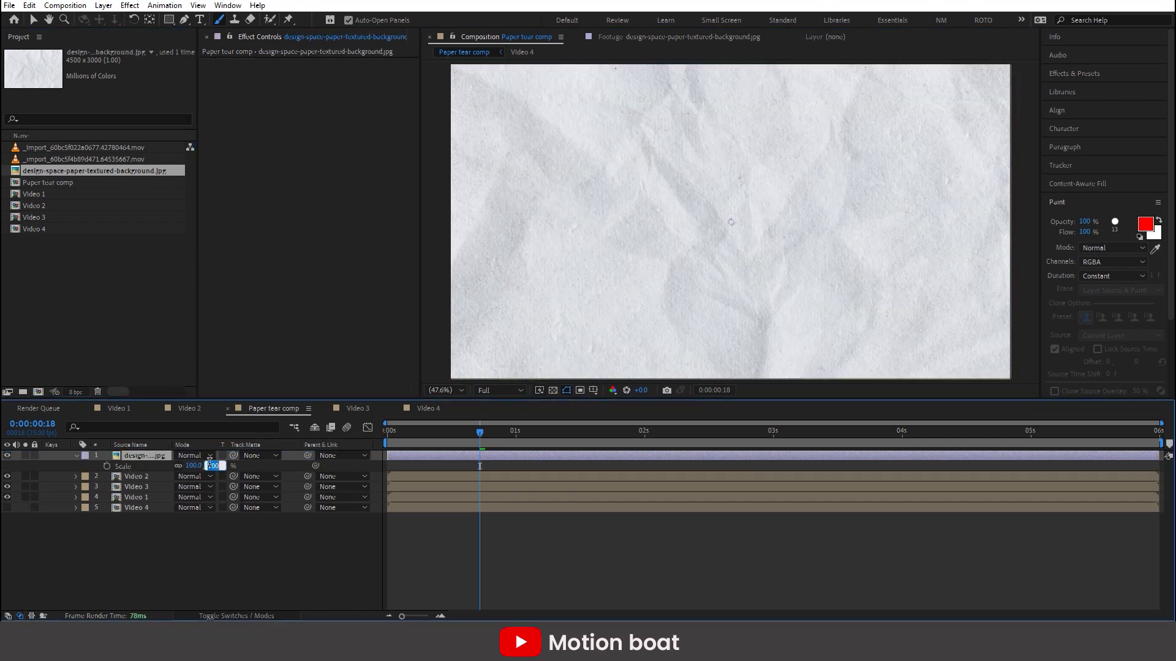
{"action": "type", "text": "50"}
{"action": "scroll", "coordinate": [665, 157], "scroll_direction": "down", "scroll_amount": 2}
{"action": "left_click_drag", "start_coordinate": [557, 107], "coordinate": [582, 123]}
Step: Set the paper texture layer's blending mode to Multiply and preview the comp from the start at fitted magnification
{"action": "left_click", "coordinate": [204, 455]}
{"action": "left_click", "coordinate": [236, 242]}
{"action": "left_click", "coordinate": [204, 456]}
{"action": "left_click", "coordinate": [238, 144]}
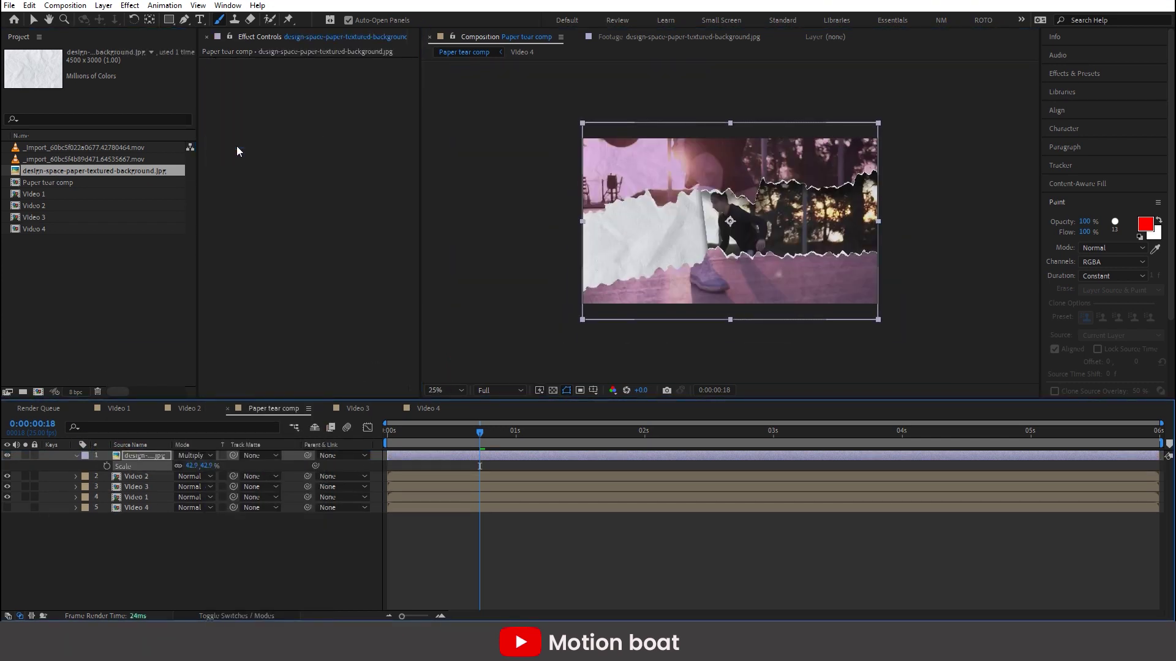
{"action": "left_click", "coordinate": [620, 561]}
{"action": "left_click_drag", "start_coordinate": [480, 432], "coordinate": [355, 440]}
{"action": "key", "text": "space"}
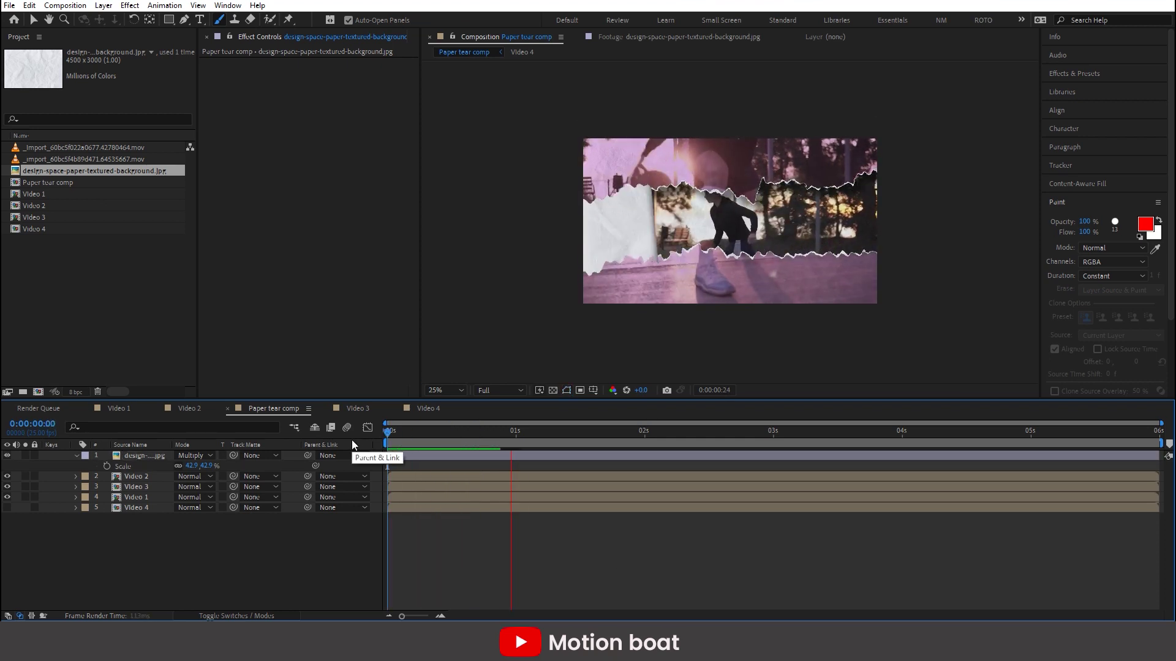
{"action": "left_click", "coordinate": [457, 390]}
{"action": "left_click", "coordinate": [443, 403]}
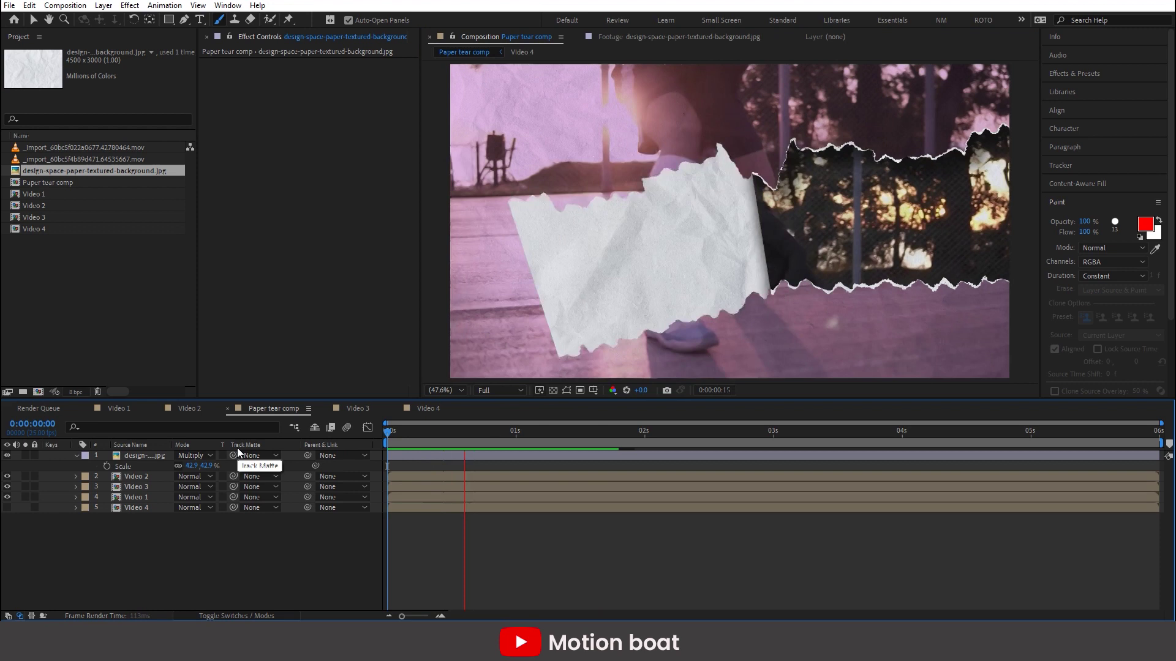
{"action": "key", "text": "space"}
Step: Import the Film Damage overlay video and place it as the top layer in Paper tear comp
{"action": "left_click", "coordinate": [101, 320]}
{"action": "double_click", "coordinate": [82, 251]}
{"action": "double_click", "coordinate": [365, 118]}
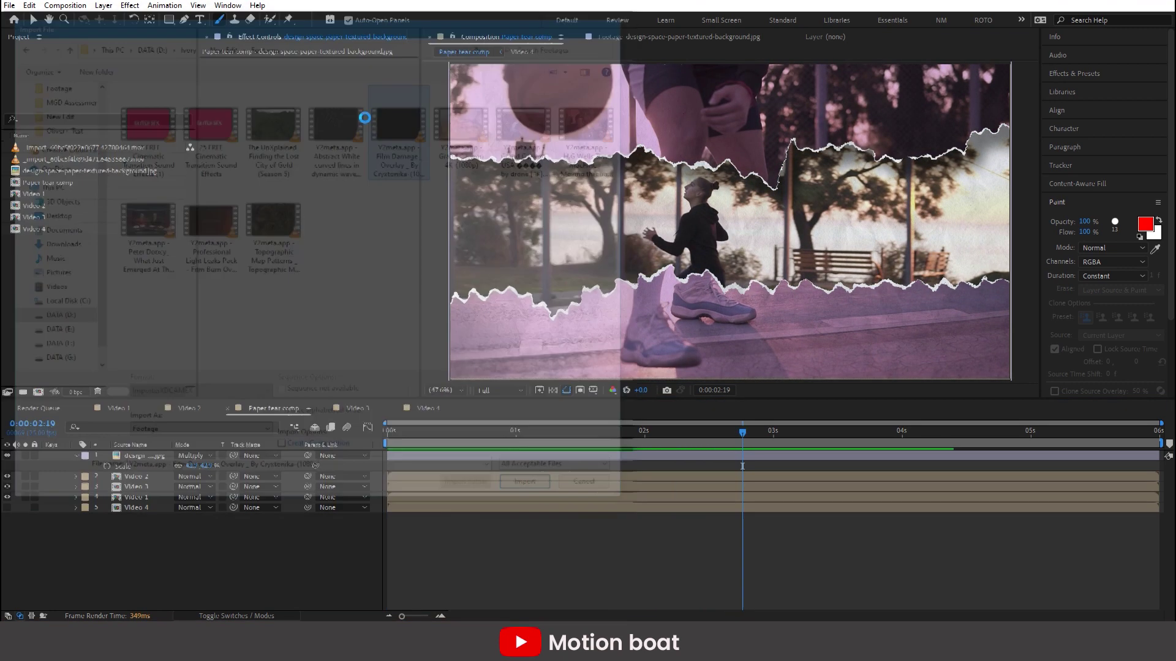
{"action": "left_click_drag", "start_coordinate": [143, 415], "coordinate": [153, 455]}
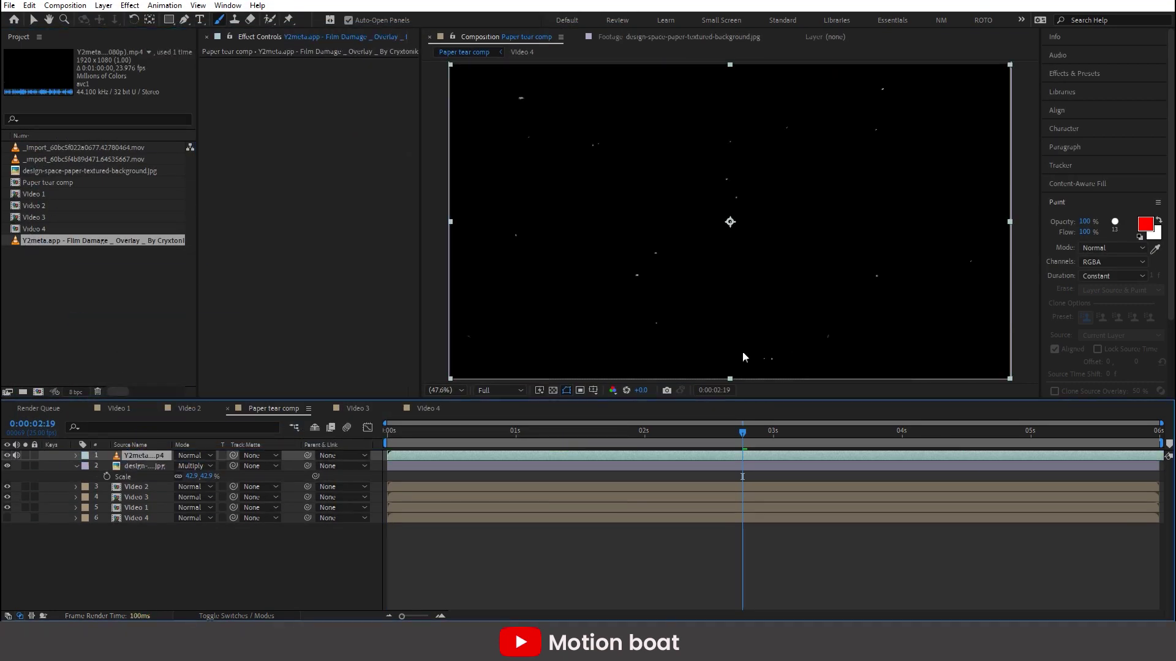
Step: Set the Film Damage overlay's blending mode to Add and preview the comp from the start
{"action": "left_click", "coordinate": [196, 456]}
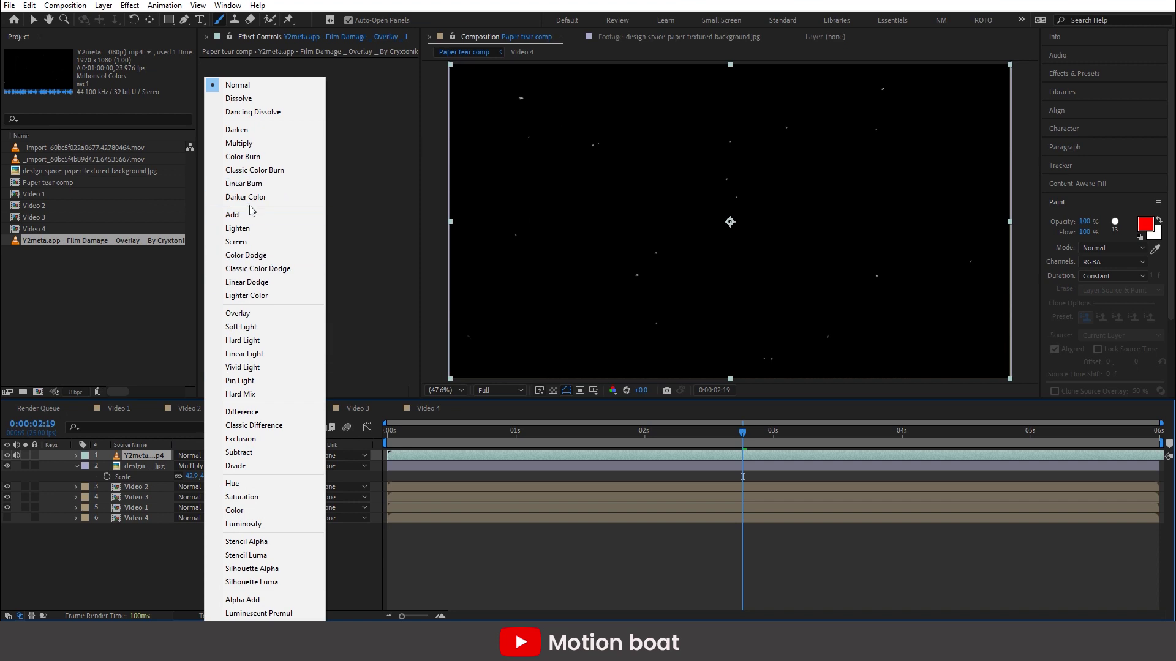
{"action": "left_click", "coordinate": [248, 216]}
{"action": "left_click_drag", "start_coordinate": [745, 433], "coordinate": [196, 451]}
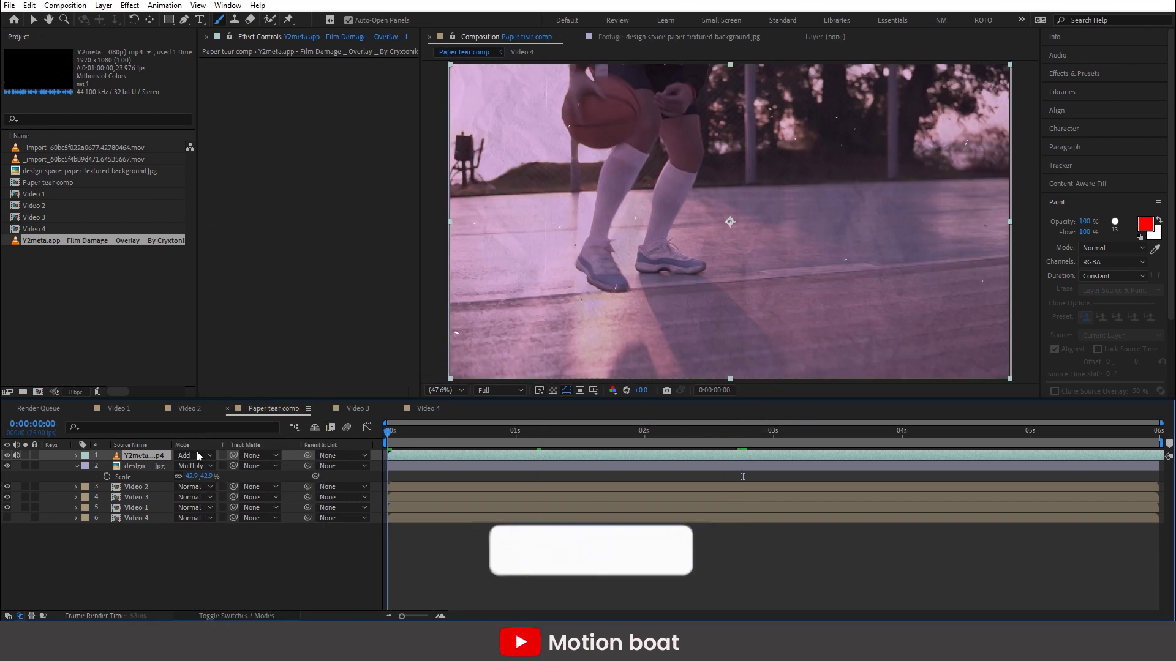
{"action": "key", "text": "space"}
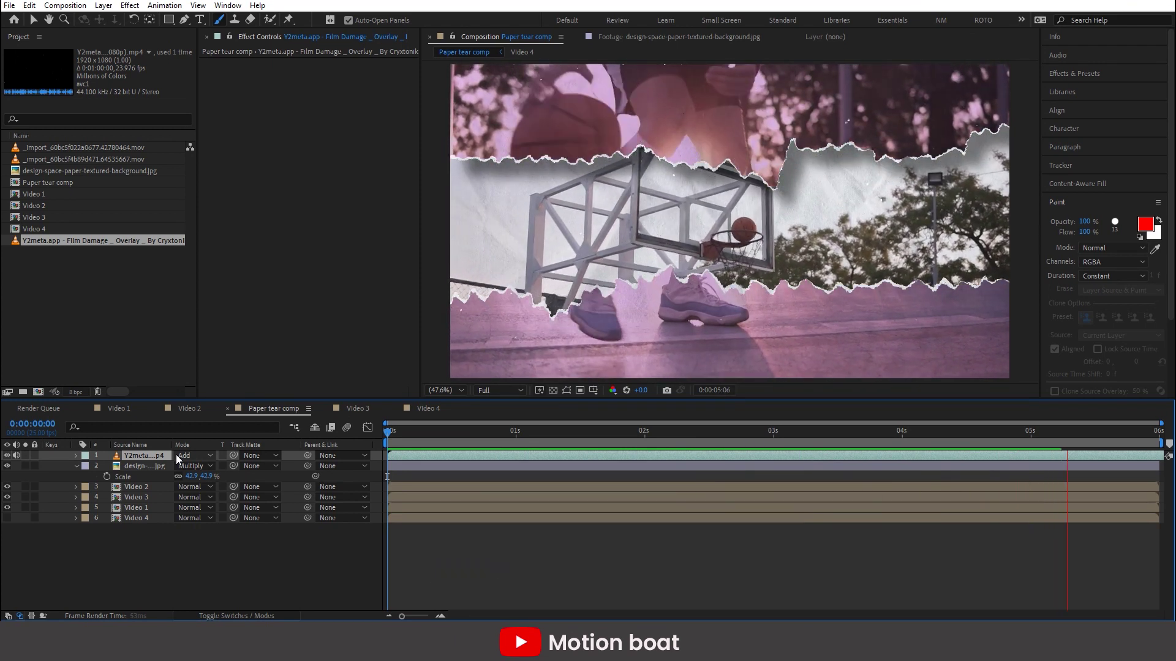
{"action": "key", "text": "space"}
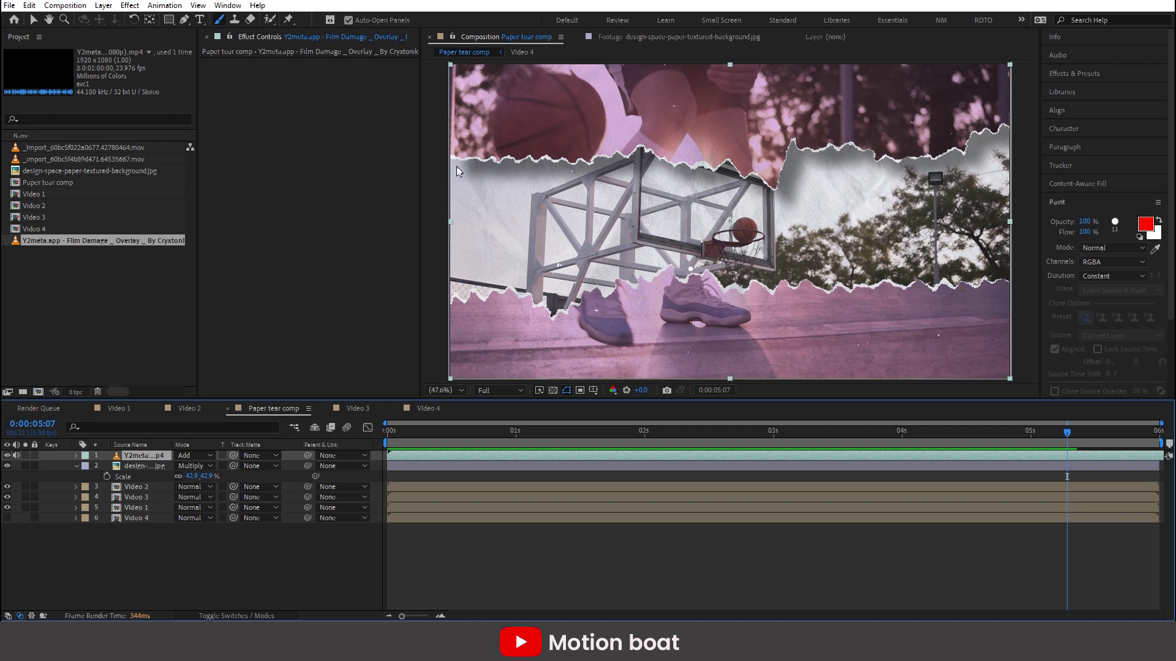
Step: Set Video 3's Drop Shadow to Distance 0, Softness 185, Opacity 100% and Direction 122°, and preview it from the start
{"action": "left_click", "coordinate": [138, 487]}
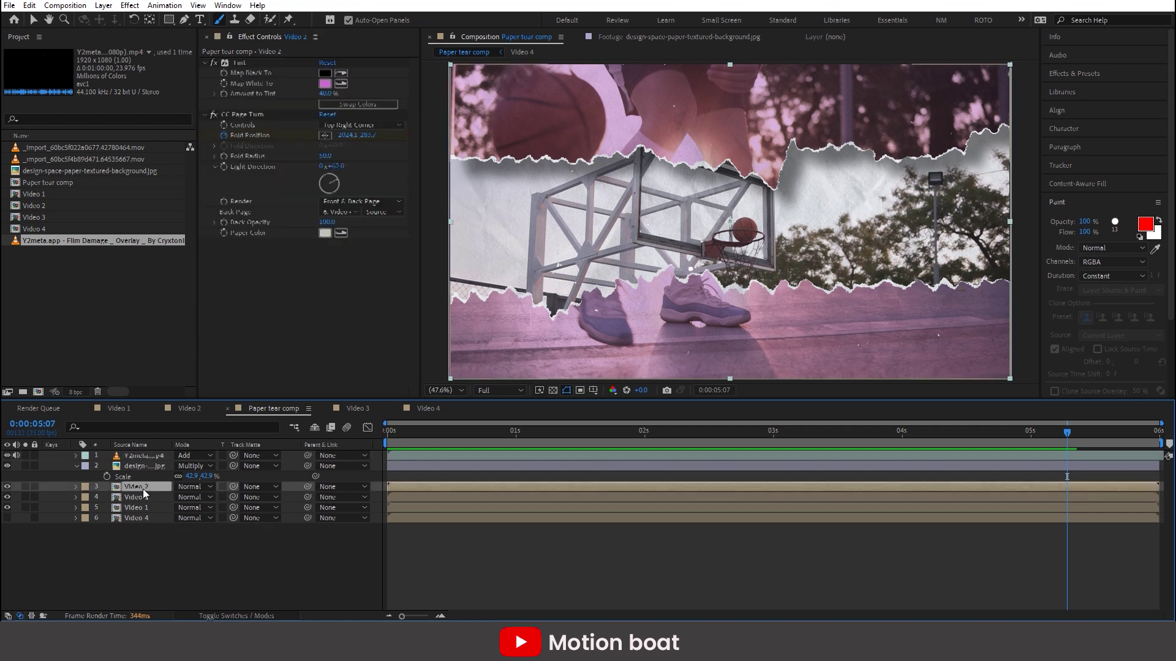
{"action": "left_click", "coordinate": [138, 497]}
{"action": "left_click_drag", "start_coordinate": [326, 131], "coordinate": [292, 129]}
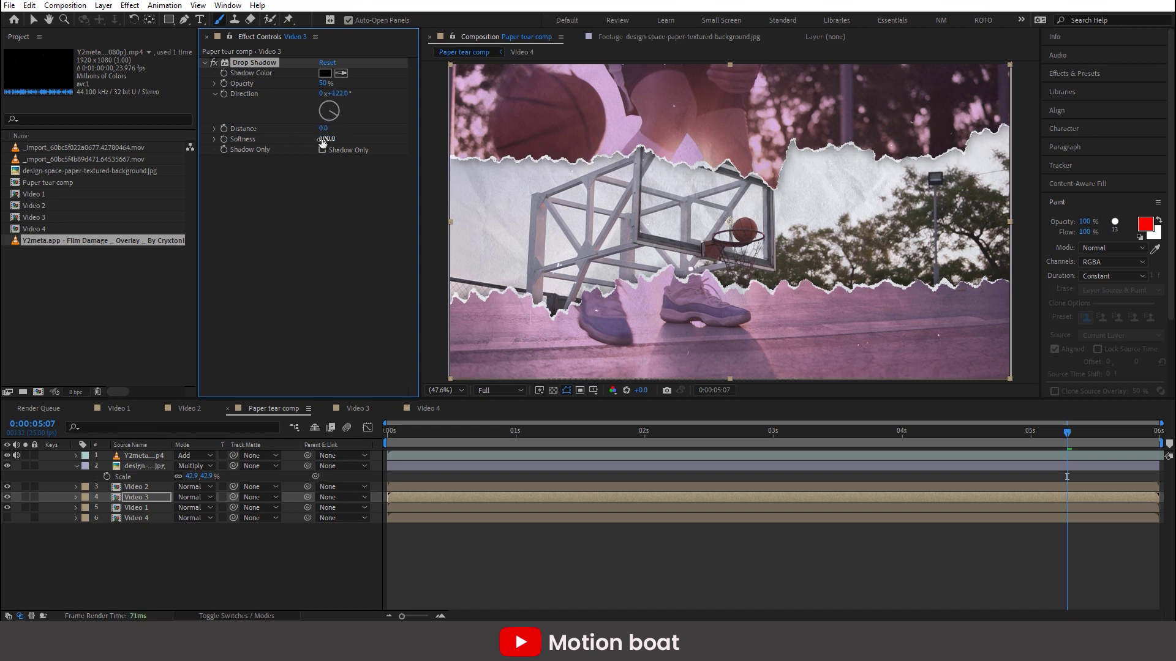
{"action": "left_click_drag", "start_coordinate": [324, 84], "coordinate": [454, 90]}
{"action": "key", "text": "Home"}
{"action": "key", "text": "space"}
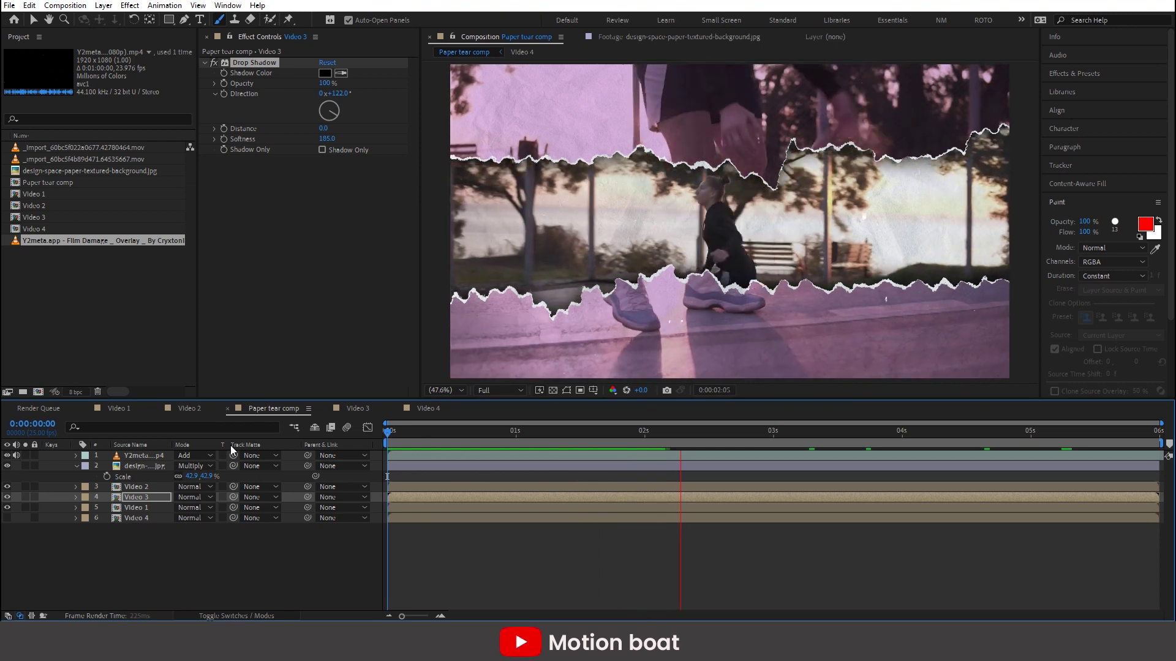
{"action": "key", "text": "space"}
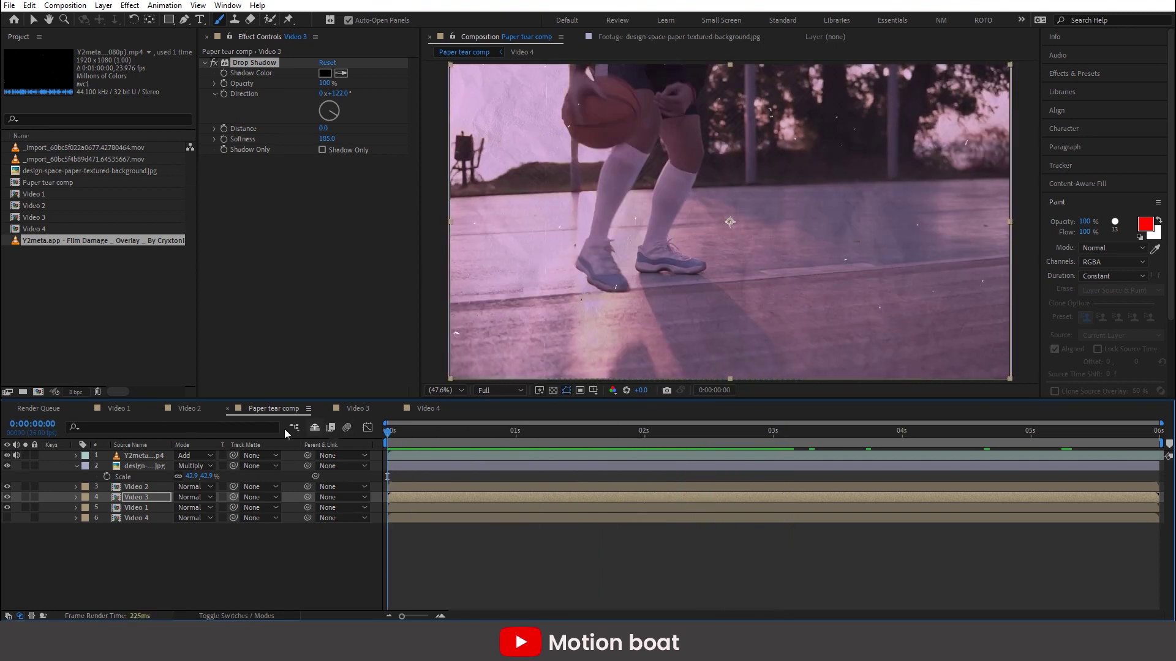
Step: Move the paper texture layer out of Paper tear comp into Video 1, 2, 3 and 4, preserving underlying transparency
{"action": "left_click", "coordinate": [141, 467]}
{"action": "key", "text": "Delete"}
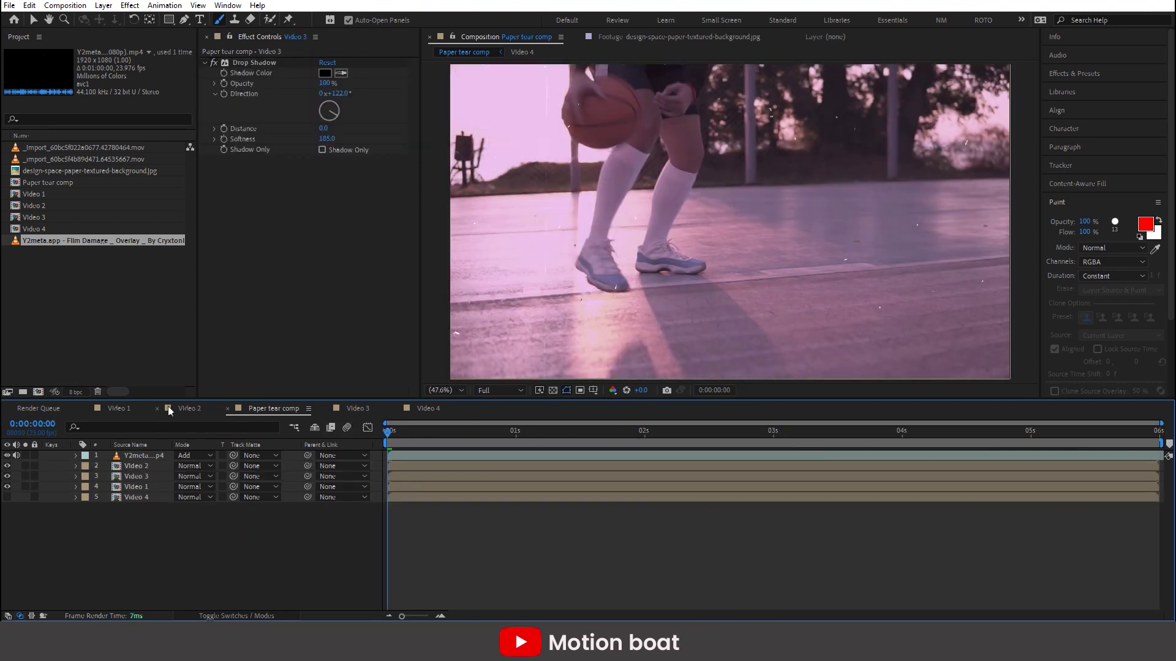
{"action": "left_click", "coordinate": [119, 408]}
{"action": "left_click", "coordinate": [197, 412]}
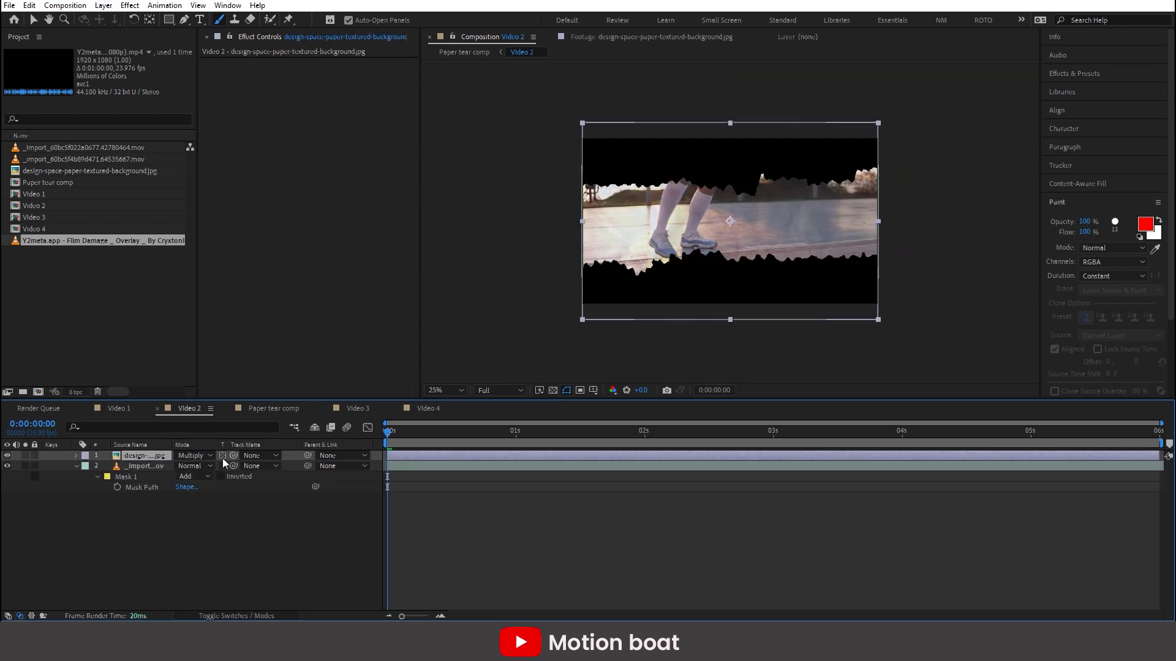
{"action": "left_click", "coordinate": [361, 410]}
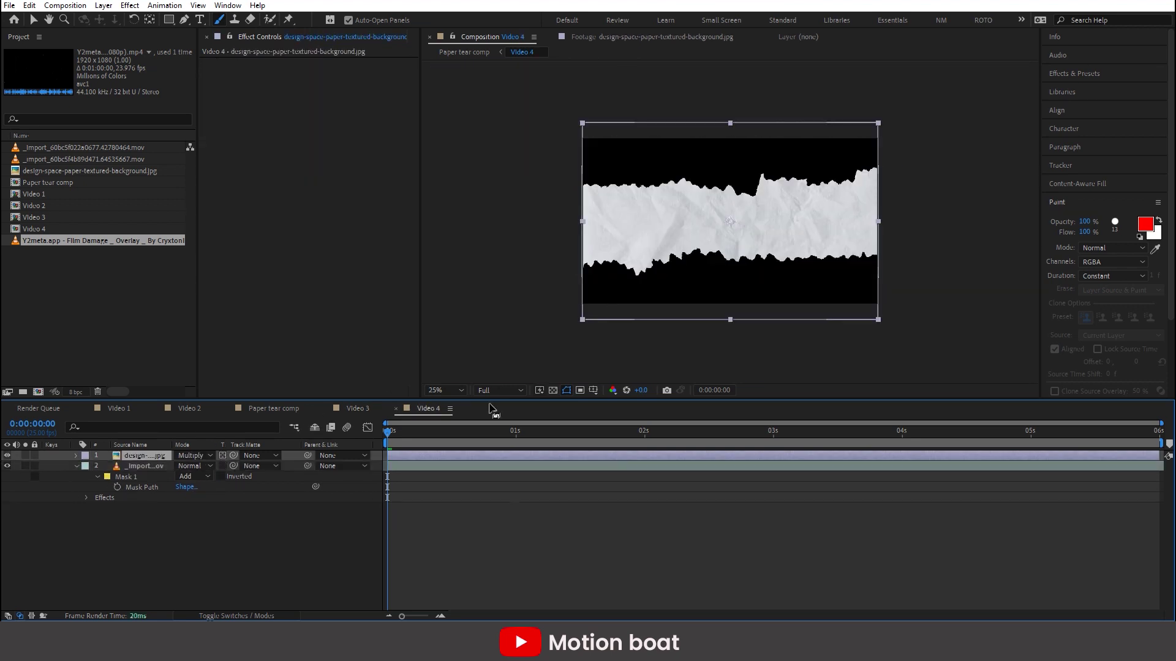
{"action": "left_click", "coordinate": [490, 404]}
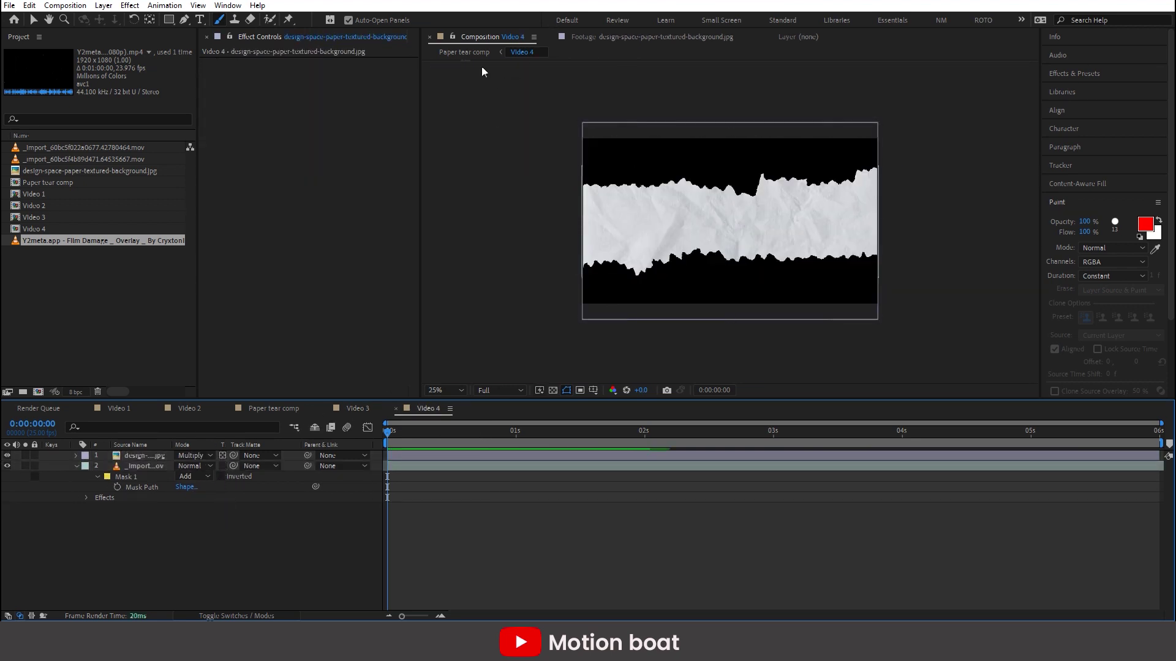
Step: Return to Paper tear comp and preview the finished paper tear transition from the start
{"action": "left_click", "coordinate": [467, 53]}
{"action": "left_click_drag", "start_coordinate": [398, 434], "coordinate": [323, 459]}
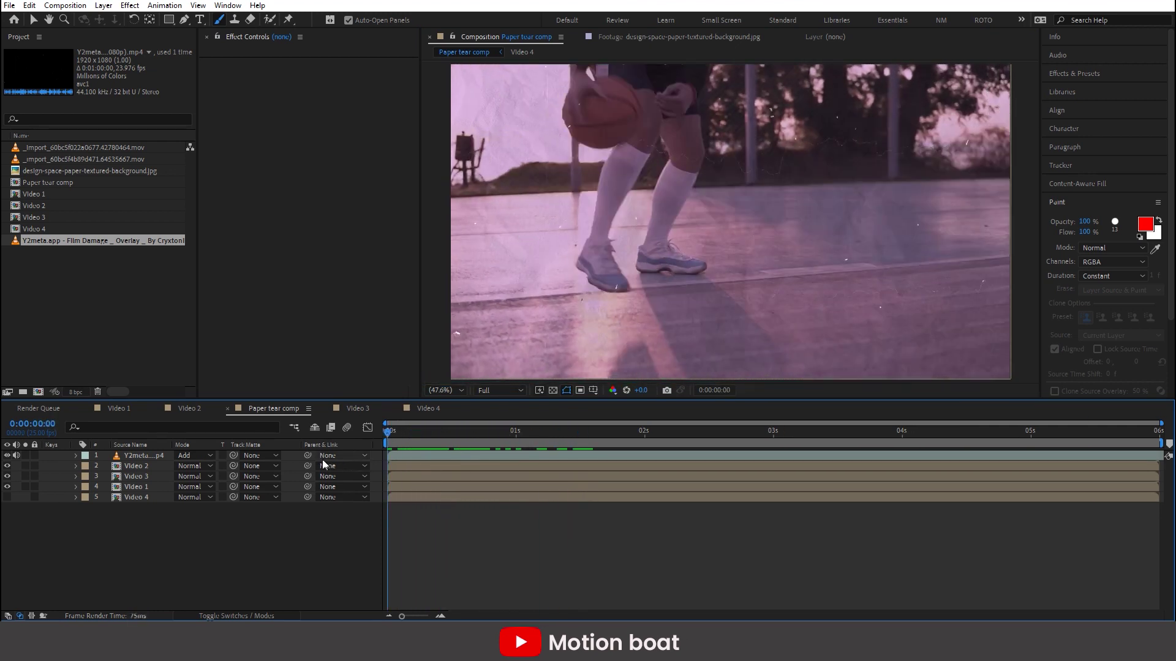
{"action": "key", "text": "space"}
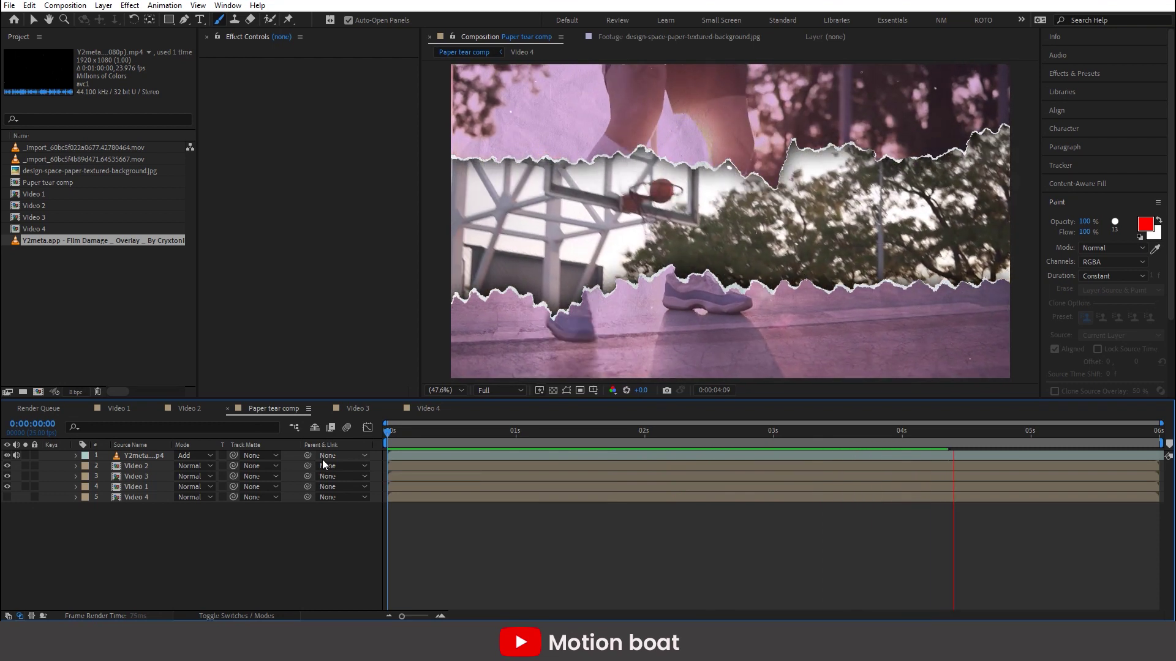
{"action": "key", "text": "space"}
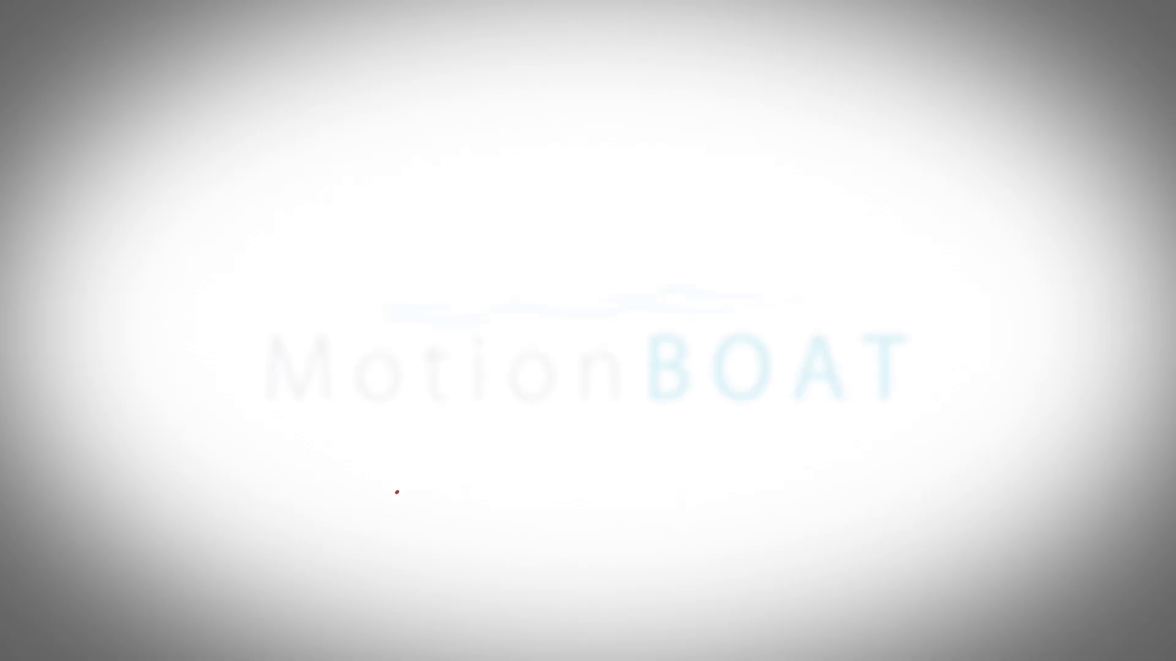